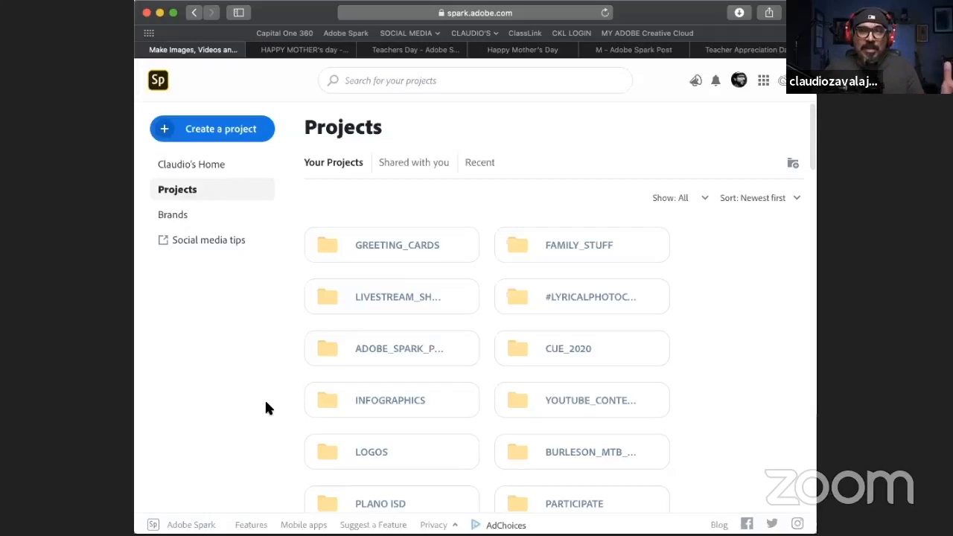
Create a custom size graphic using the Instagram Portrait social post size, 1080 x 1350
scroll(258, 384, "up", 5)
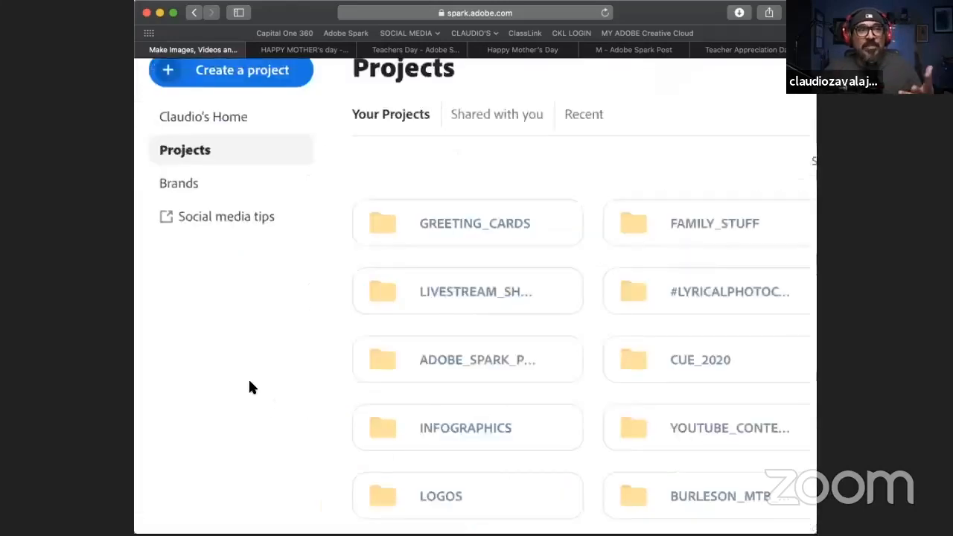
scroll(306, 381, "down", 5)
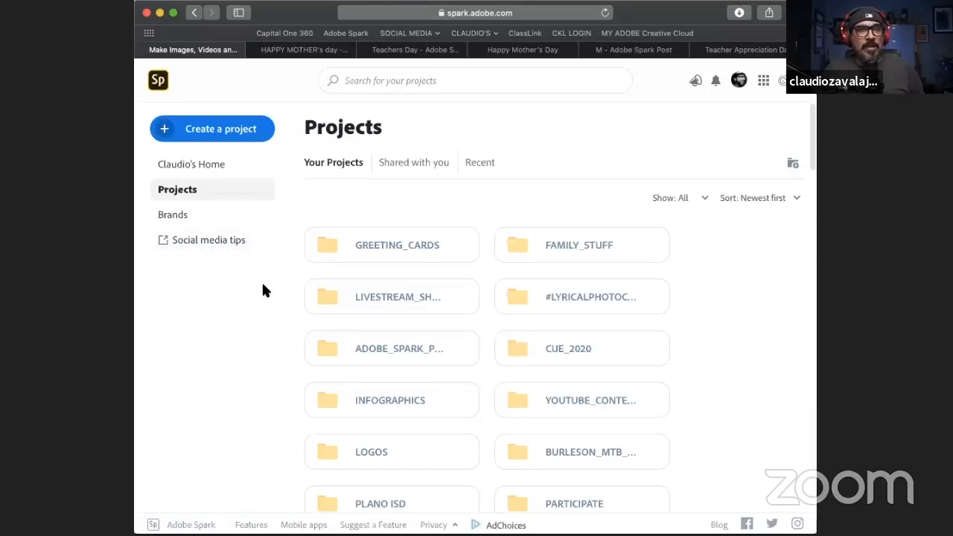
left_click(240, 134)
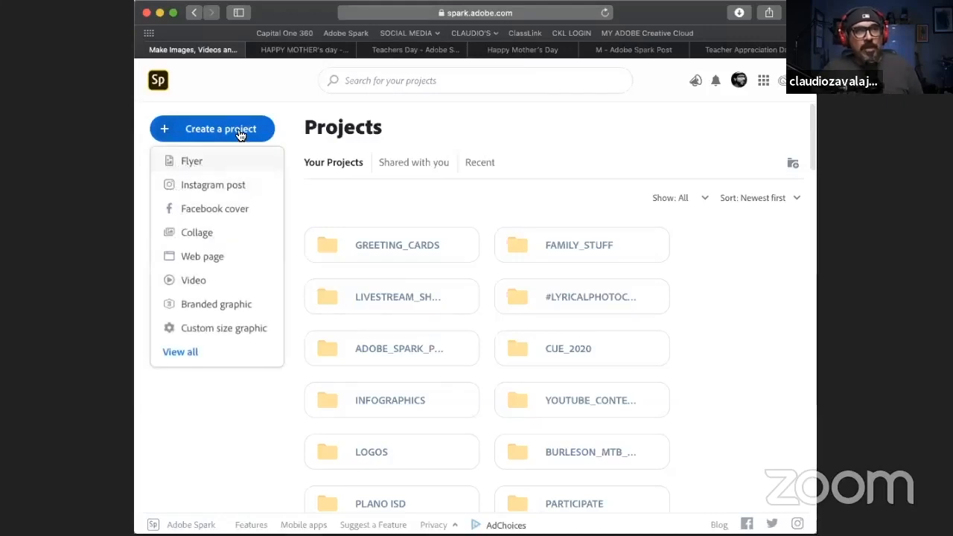
left_click(230, 329)
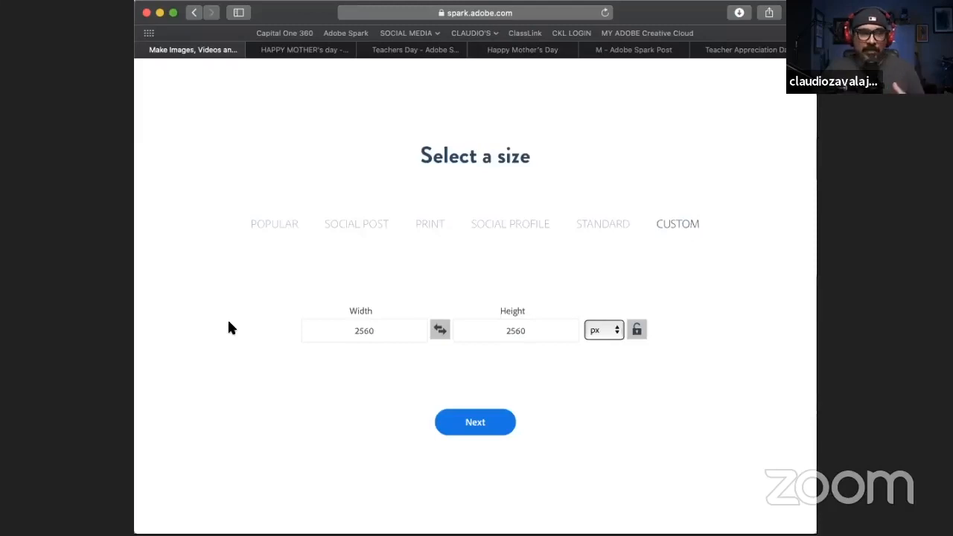
left_click(338, 228)
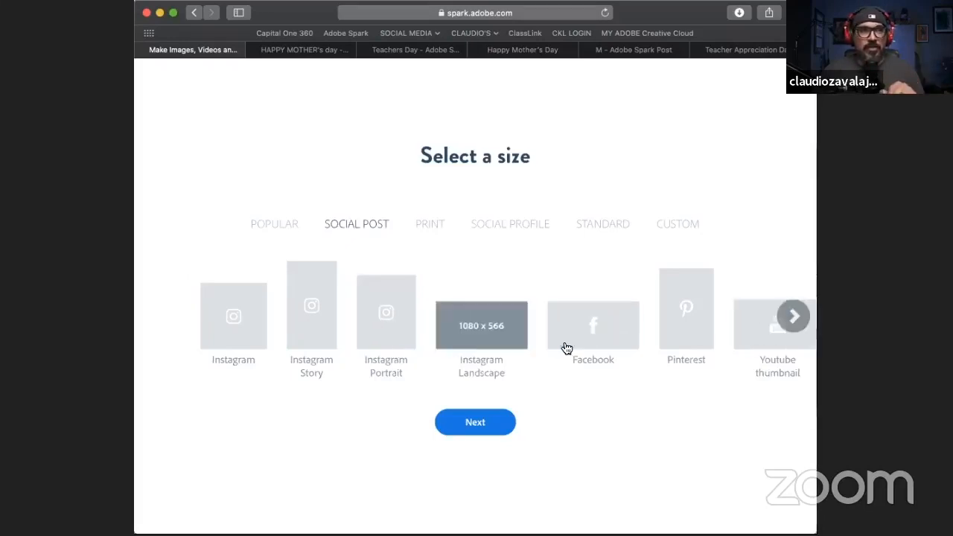
left_click(394, 343)
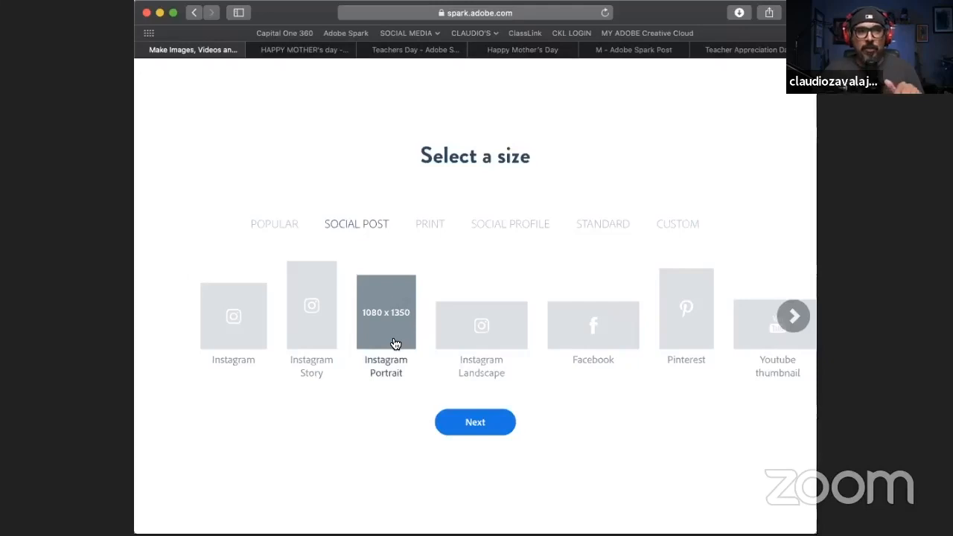
left_click(474, 424)
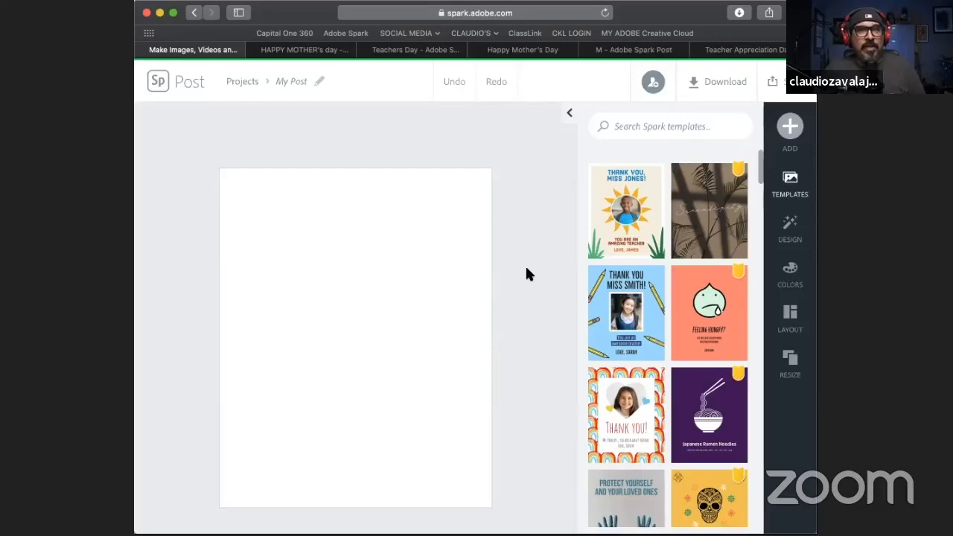
Apply the first brand colour palette to the blank post to give it a dark teal background
left_click(791, 129)
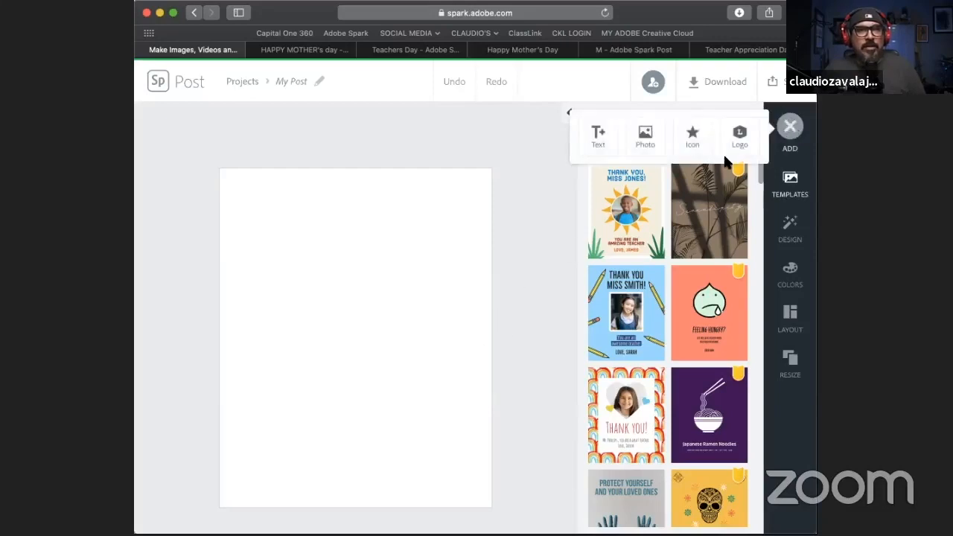
left_click(494, 263)
left_click(785, 274)
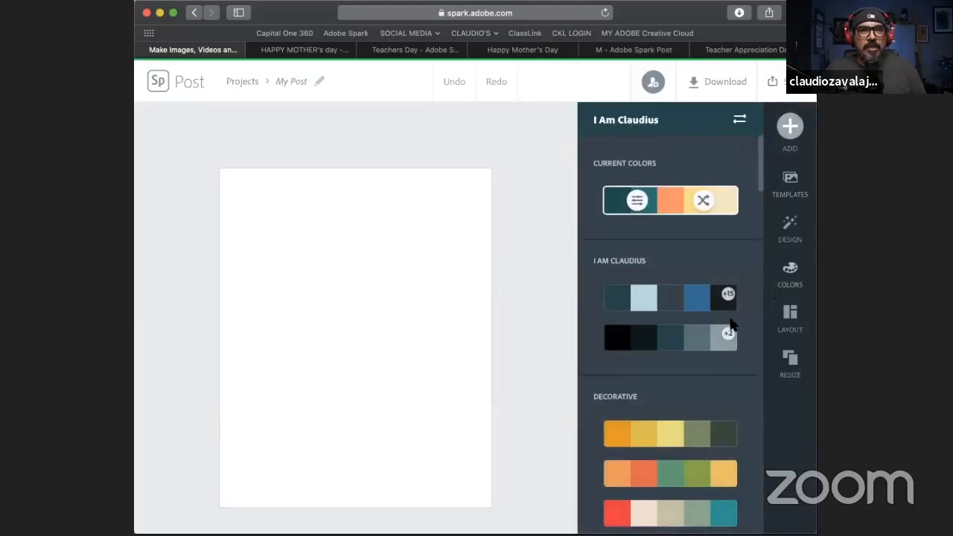
scroll(688, 328, "down", 4)
scroll(688, 327, "up", 3)
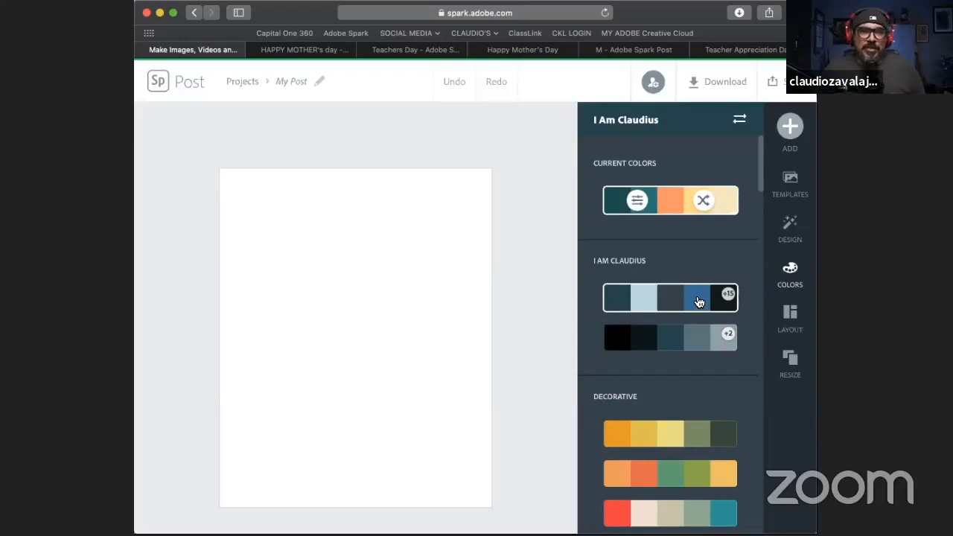
scroll(696, 302, "down", 3)
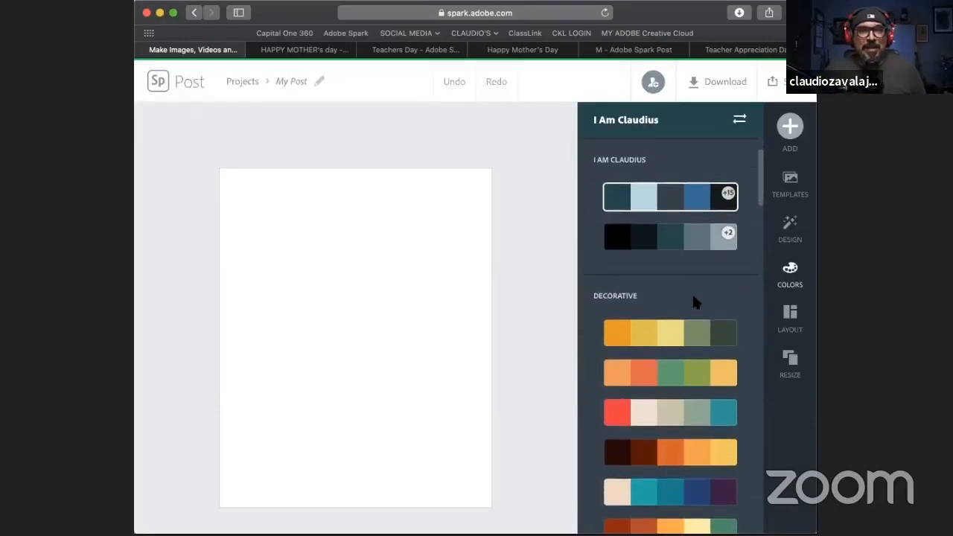
scroll(693, 301, "up", 3)
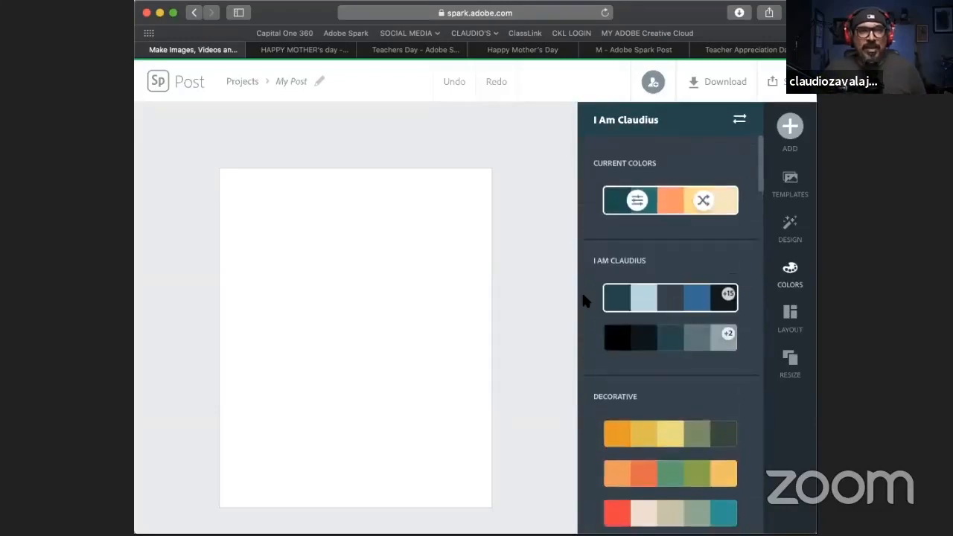
left_click(695, 303)
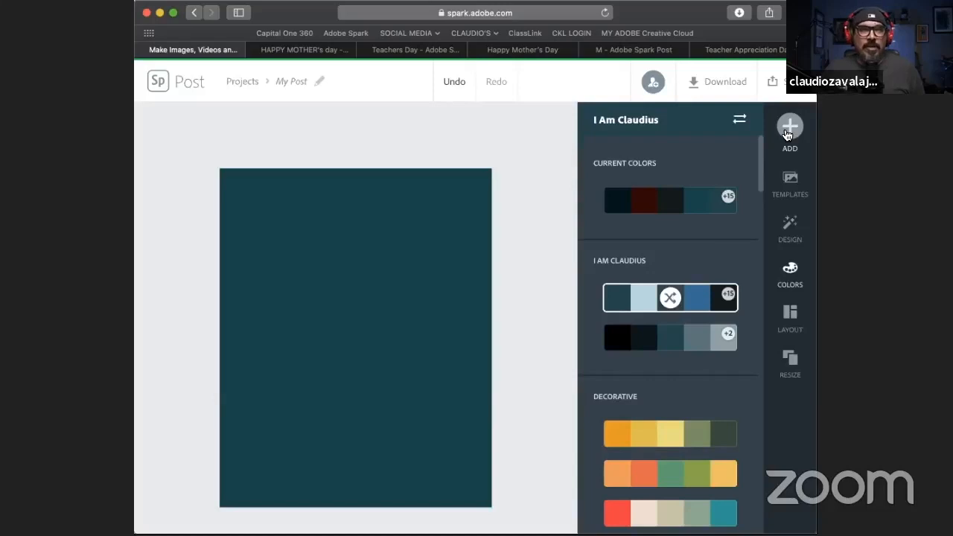
Start adding a text element and browse the ready-made text templates
left_click(788, 133)
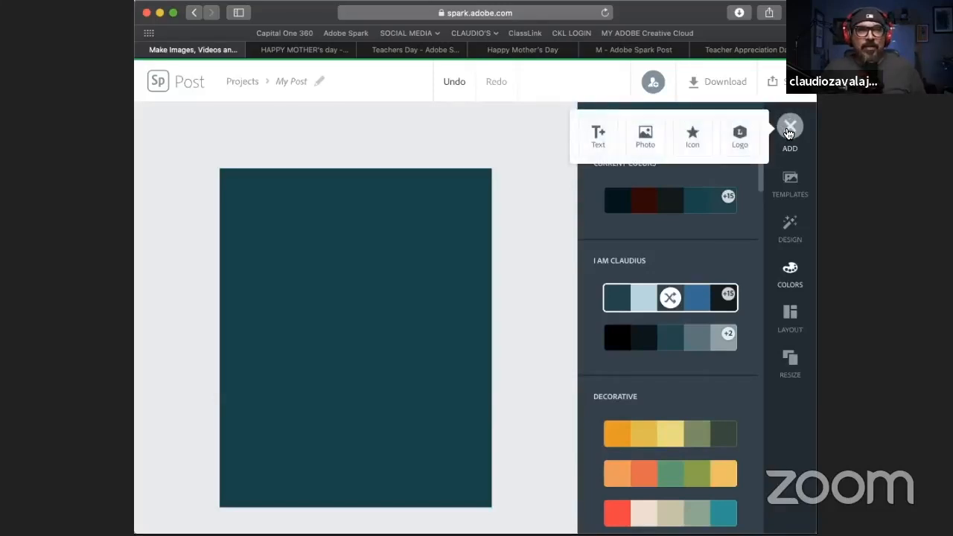
left_click(607, 147)
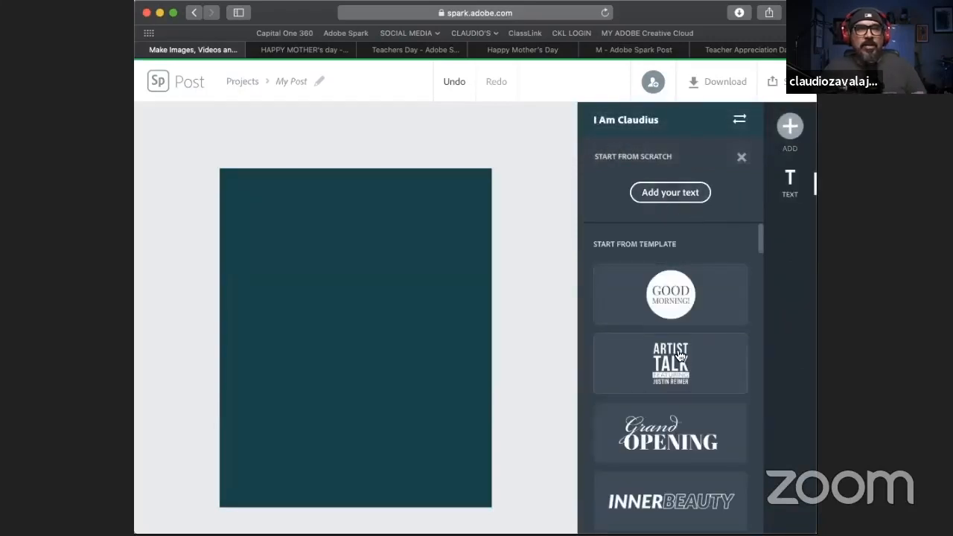
scroll(663, 351, "down", 3)
scroll(663, 351, "down", 5)
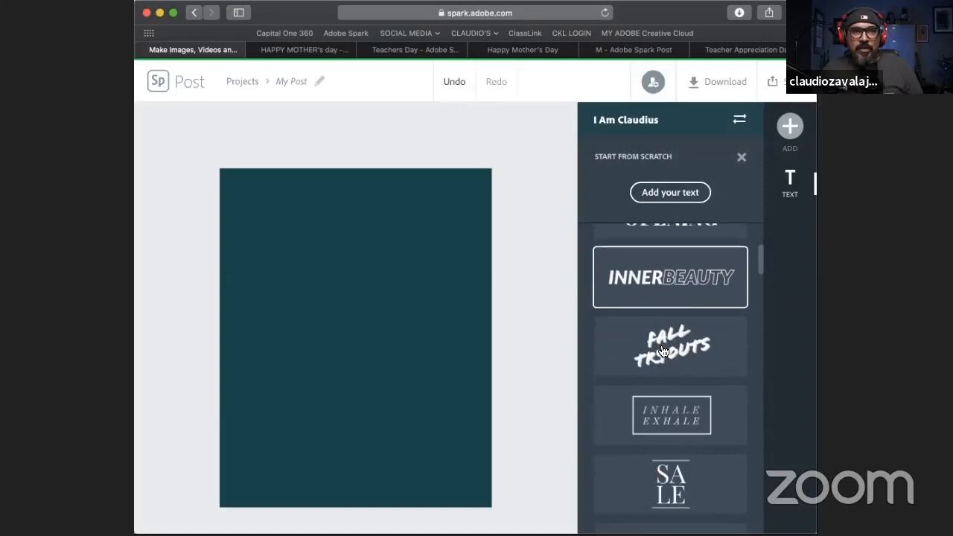
scroll(663, 351, "down", 5)
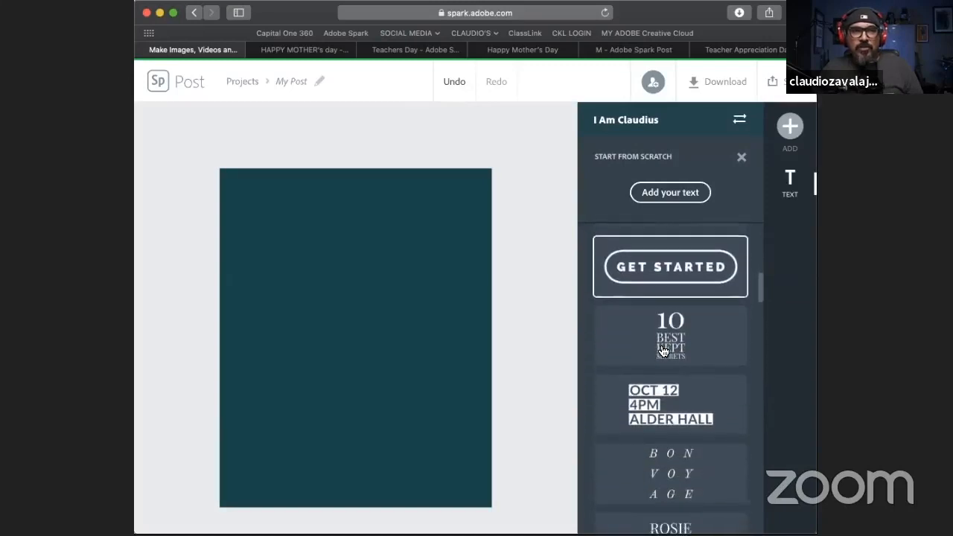
scroll(663, 351, "down", 7)
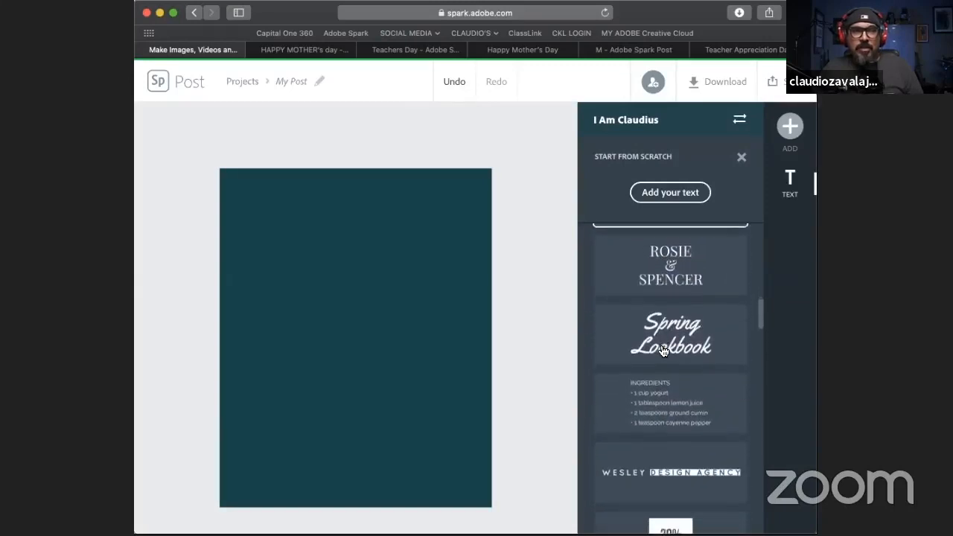
scroll(663, 351, "up", 12)
scroll(663, 351, "up", 8)
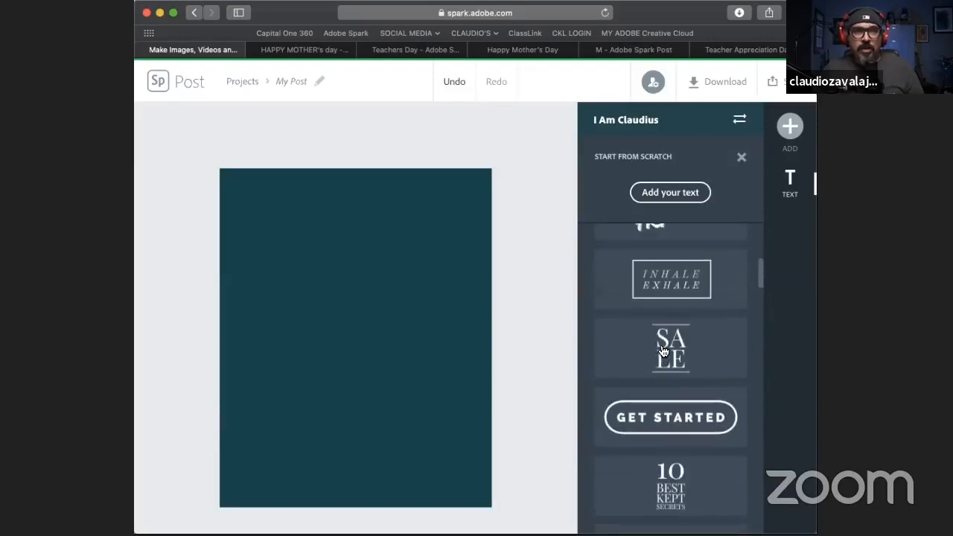
scroll(663, 351, "up", 2)
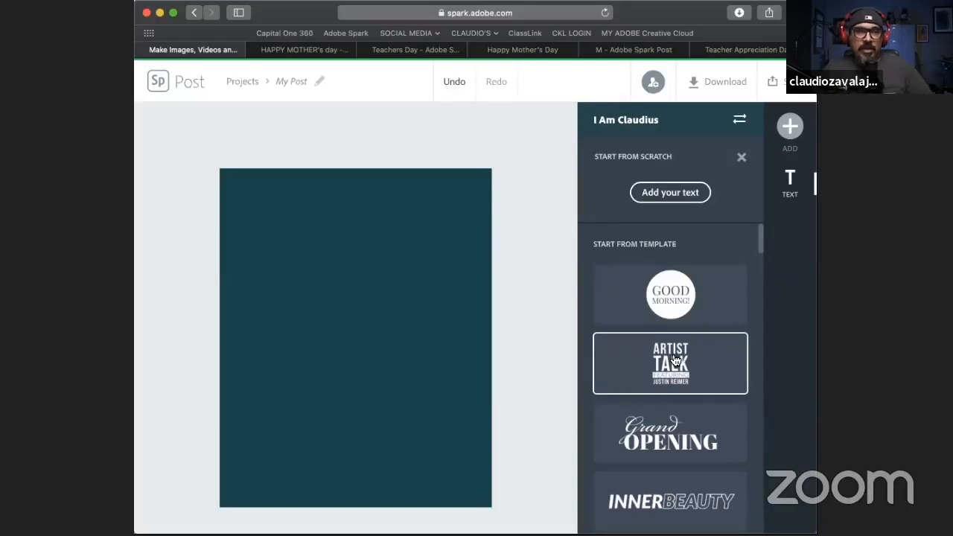
Add text from scratch to the post reading "Happy Teacher Appreciation Day"
left_click(670, 193)
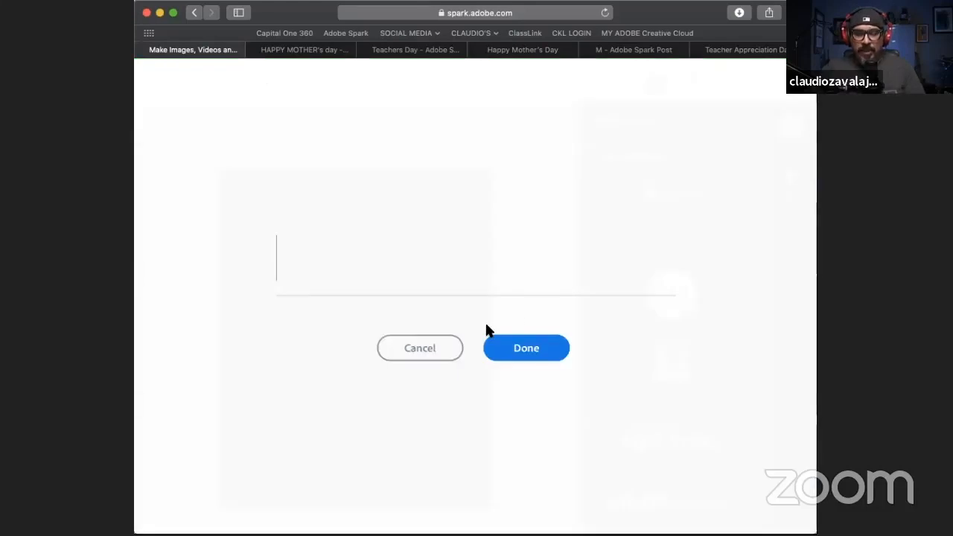
type("Happy ")
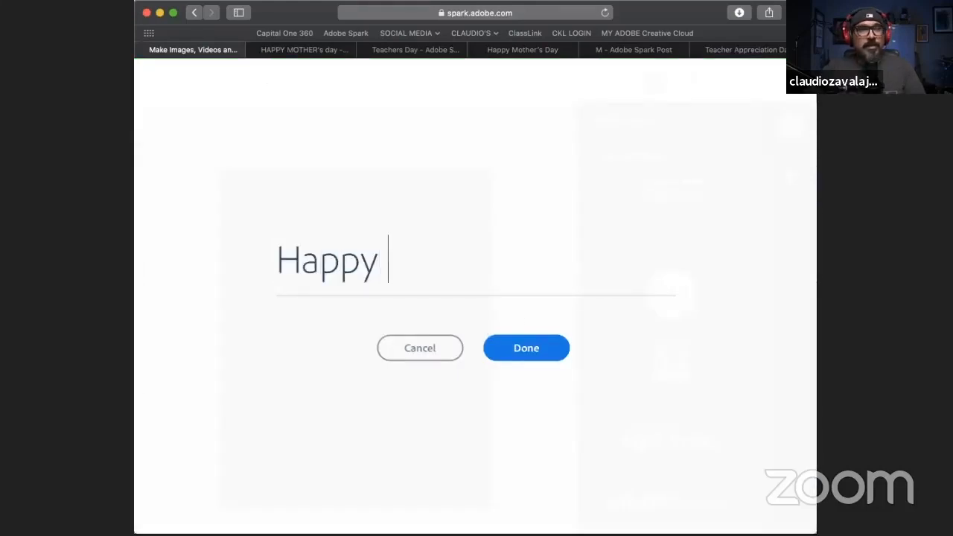
type("Teache")
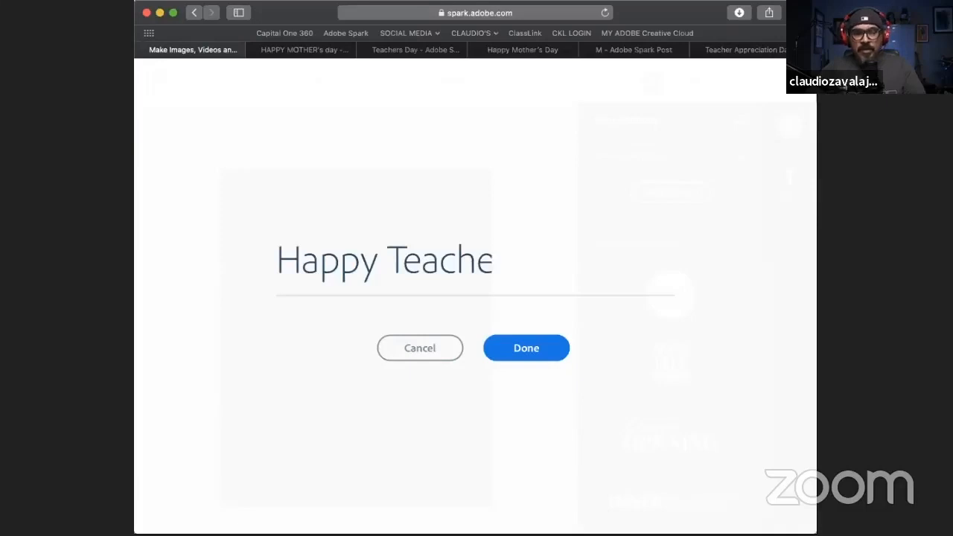
type("r Apprec")
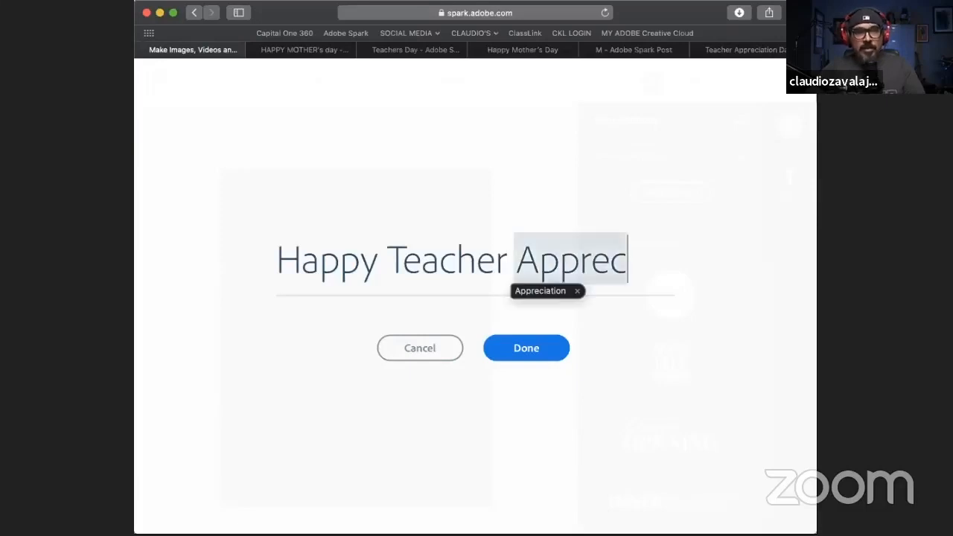
type("iation Day")
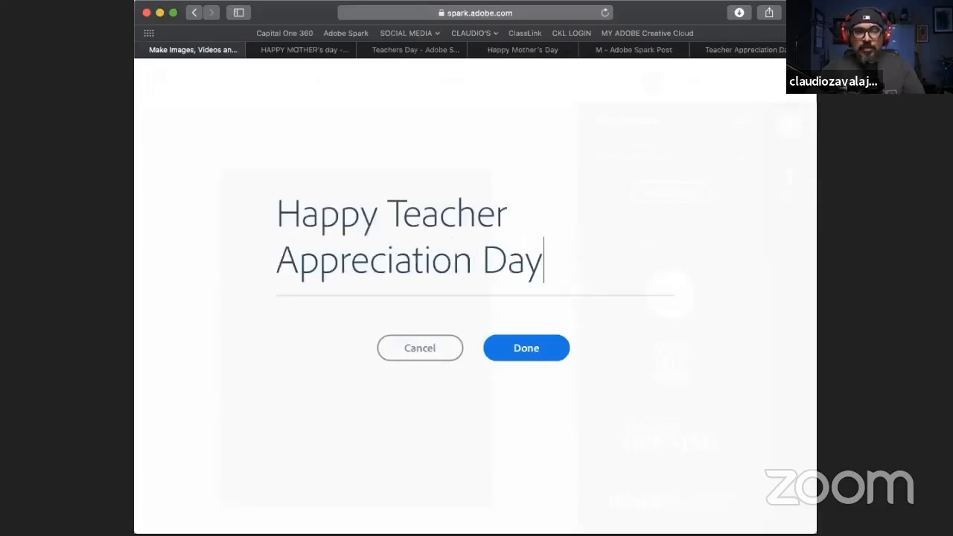
left_click(533, 350)
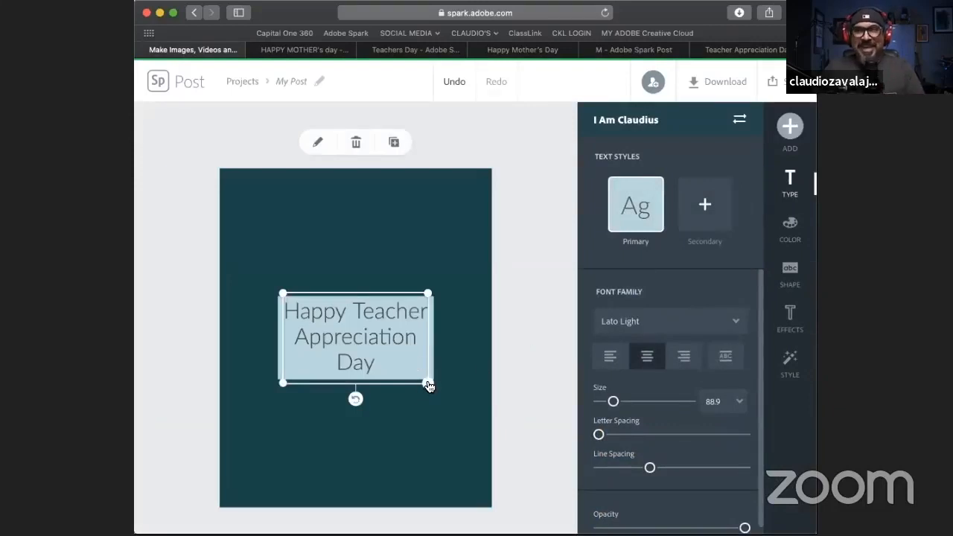
Shrink the greeting text box to about size 82, wrapped onto four lines, and remove its backing shape
left_click_drag(426, 384, 434, 414)
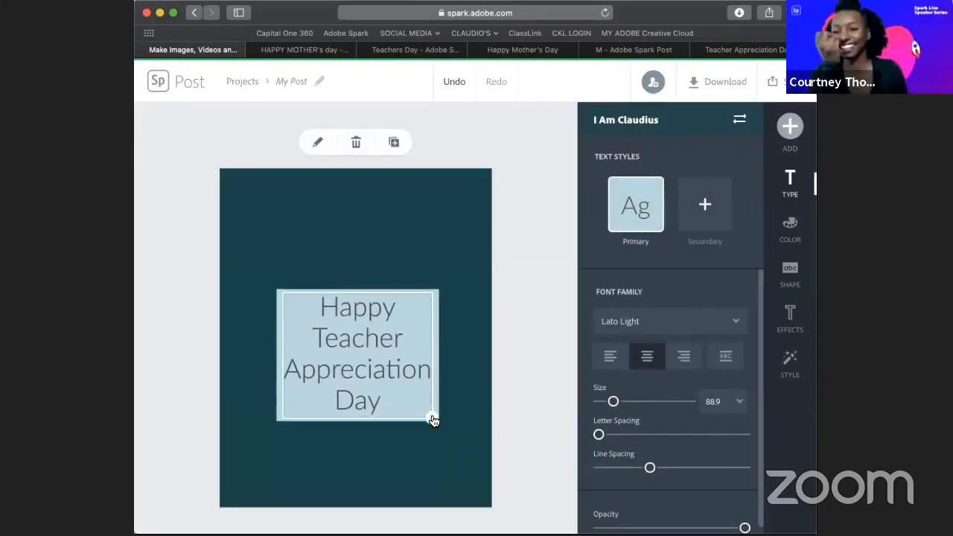
left_click_drag(429, 378, 396, 381)
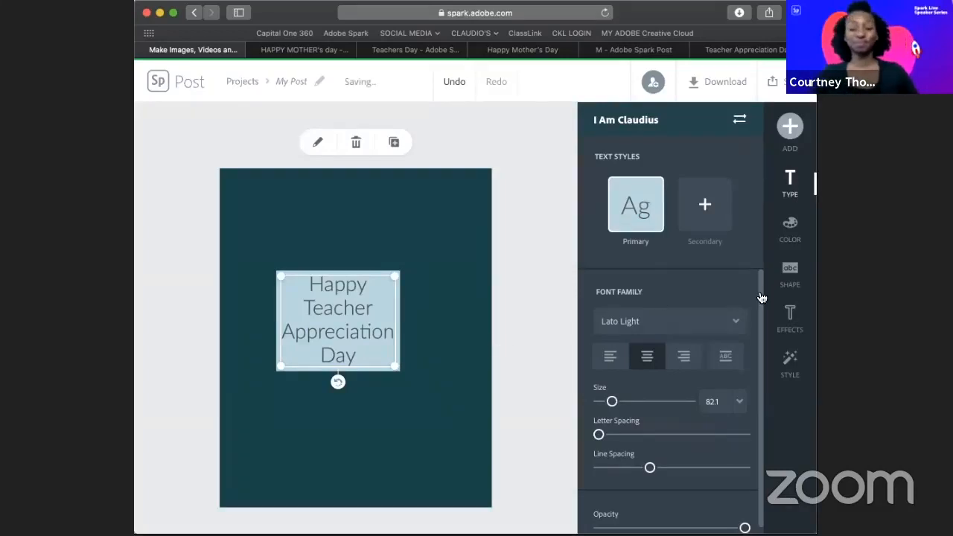
left_click(794, 280)
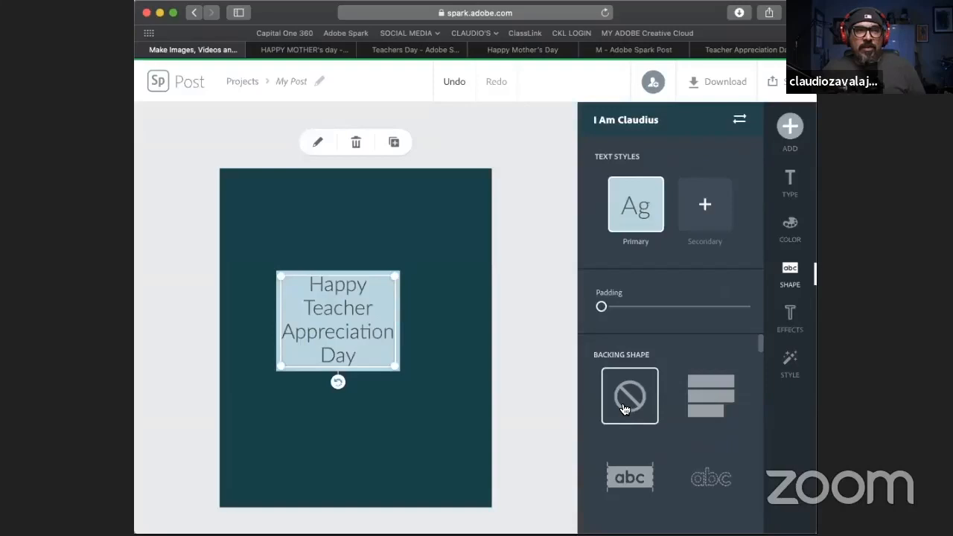
left_click(625, 407)
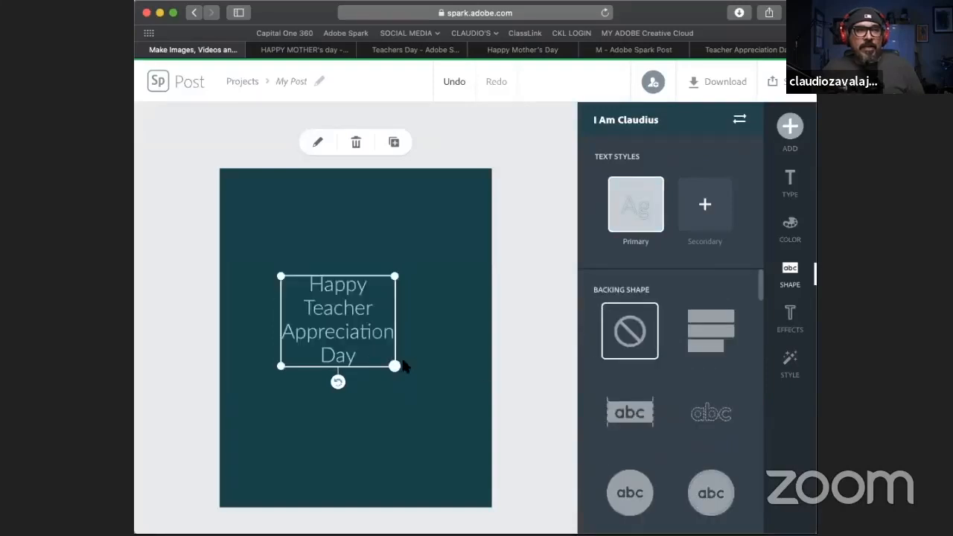
Set the font of the greeting text to League Gothic Italic
left_click(790, 182)
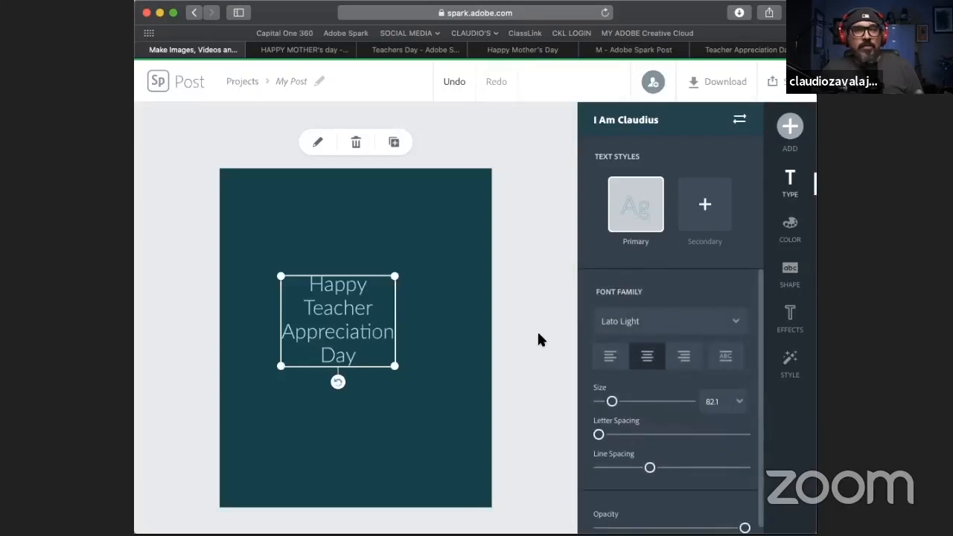
left_click(721, 329)
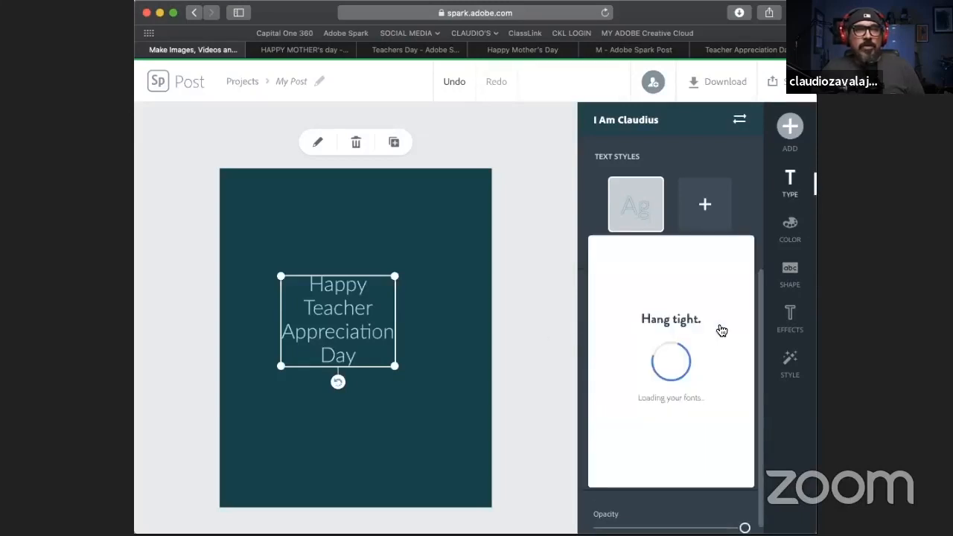
scroll(658, 367, "down", 2)
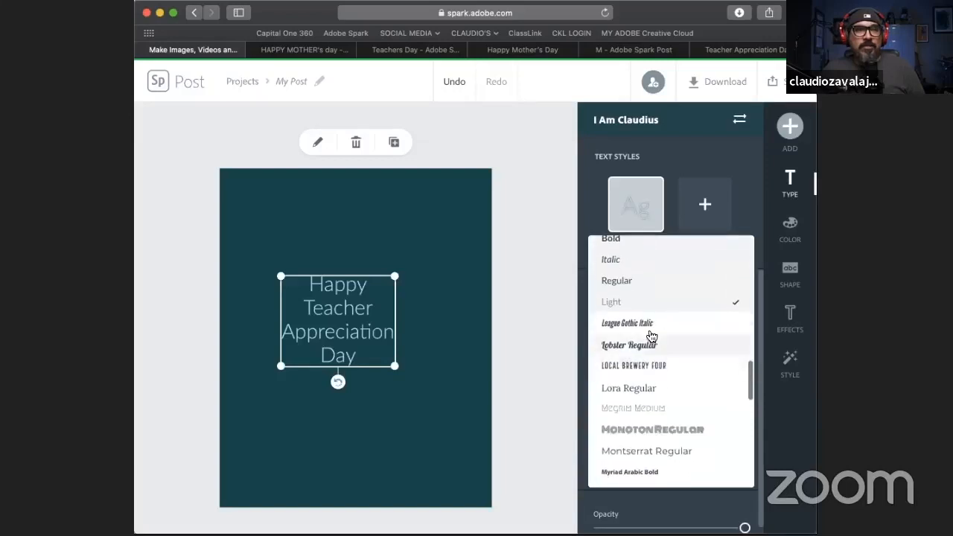
left_click(644, 324)
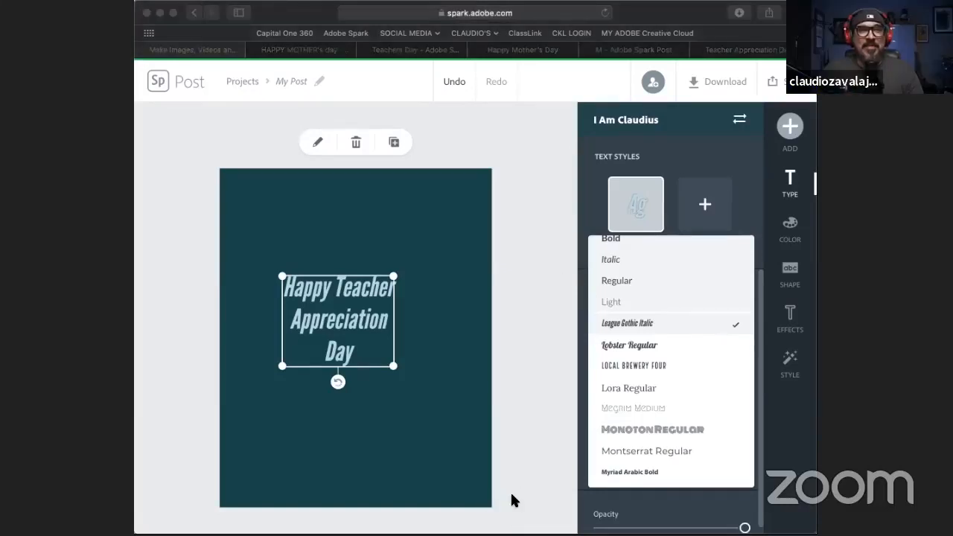
left_click(360, 295)
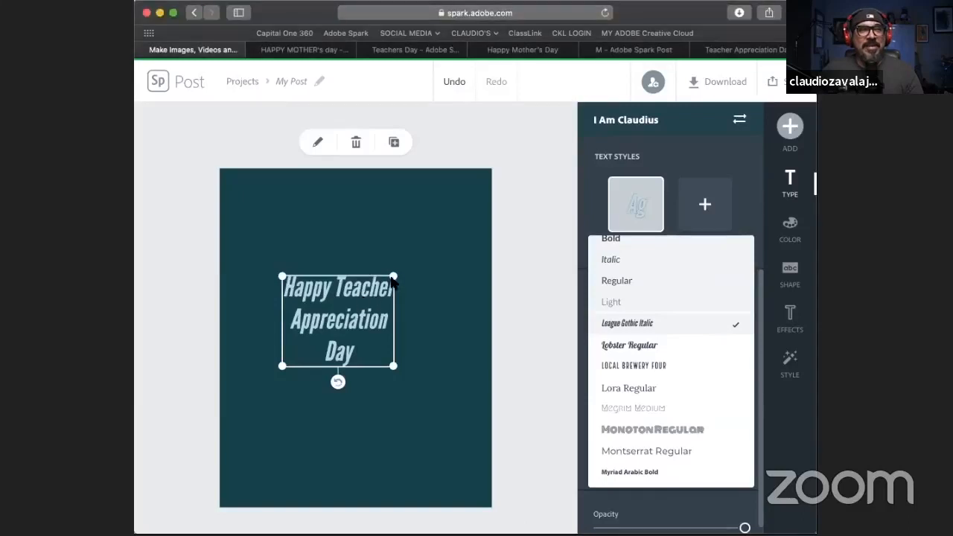
Reload the project page and set the greeting text's font to League Gothic Italic again
scroll(561, 352, "up", 1)
scroll(544, 276, "down", 1)
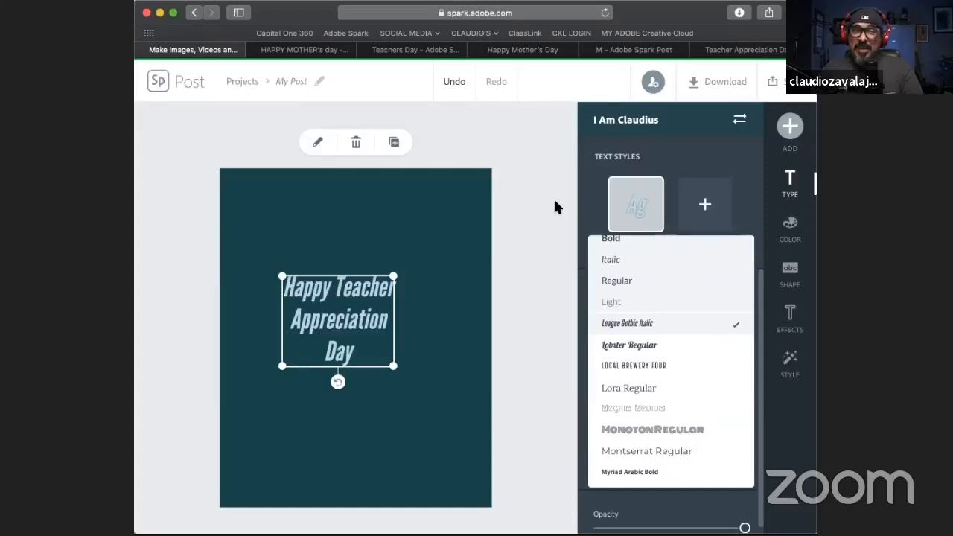
key("super+r")
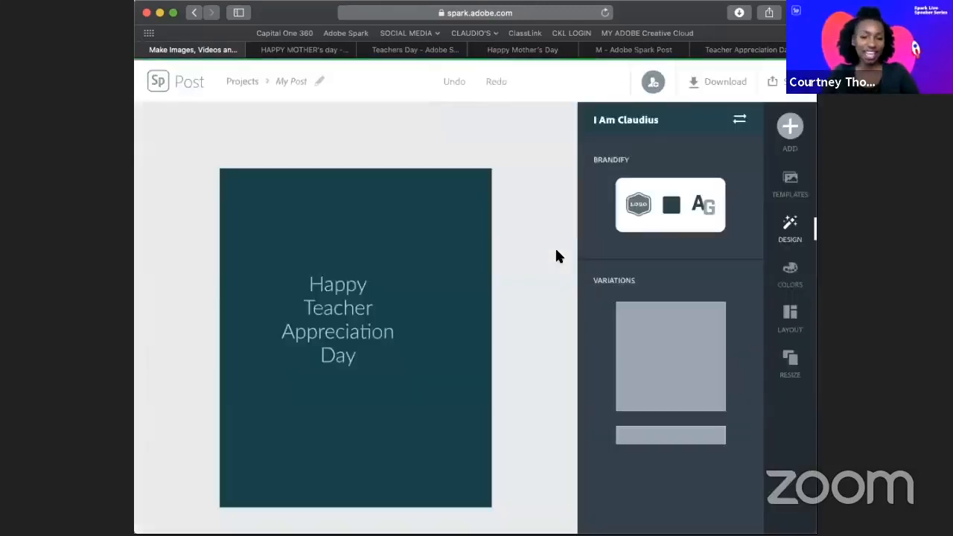
left_click(354, 318)
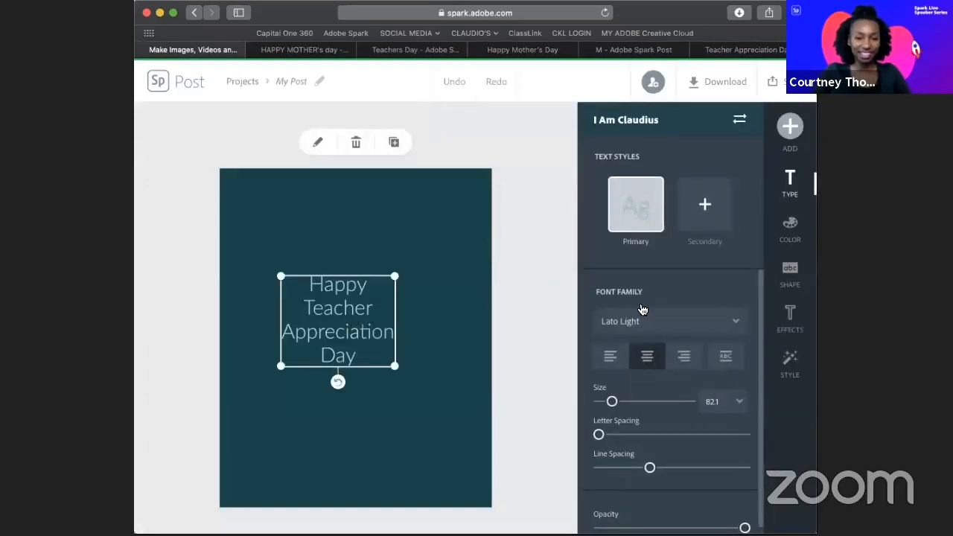
left_click(641, 313)
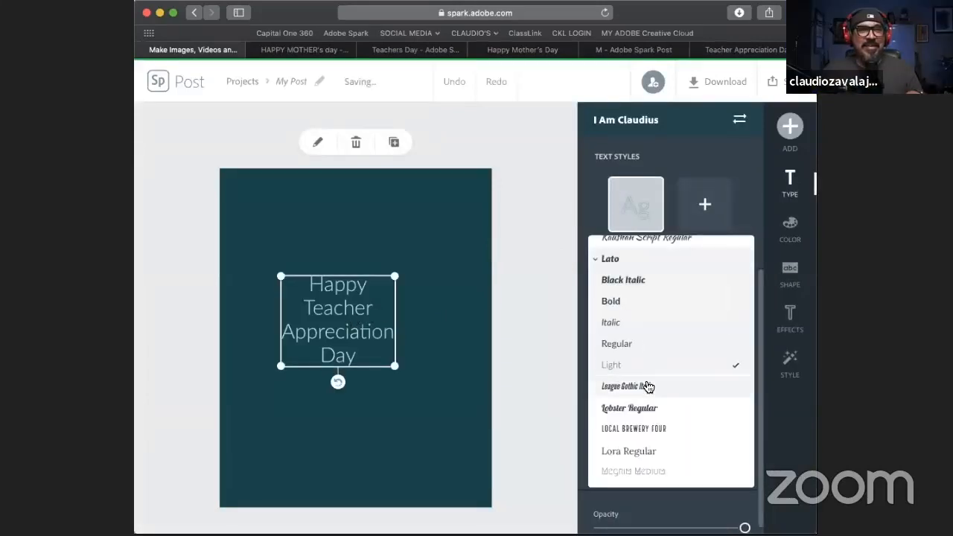
left_click(650, 386)
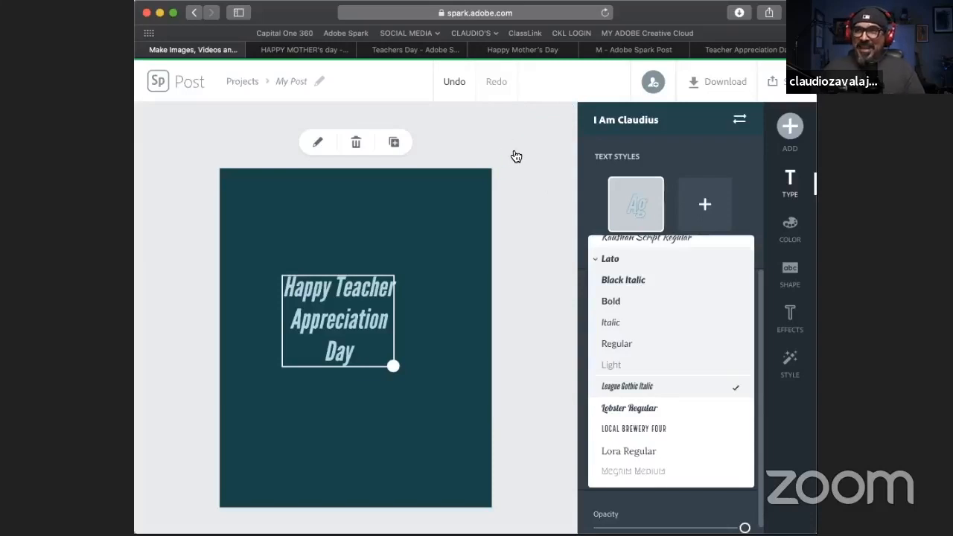
left_click(654, 50)
left_click(324, 50)
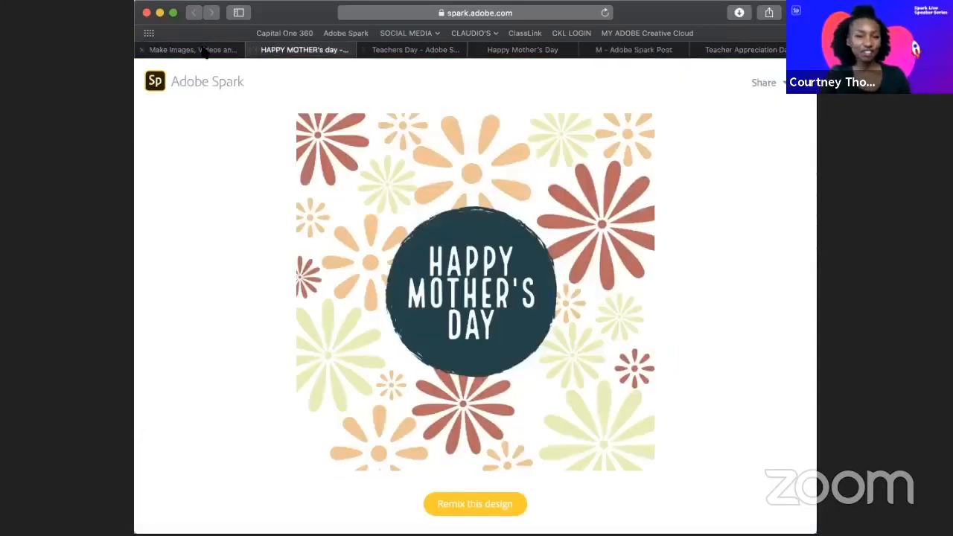
left_click(220, 50)
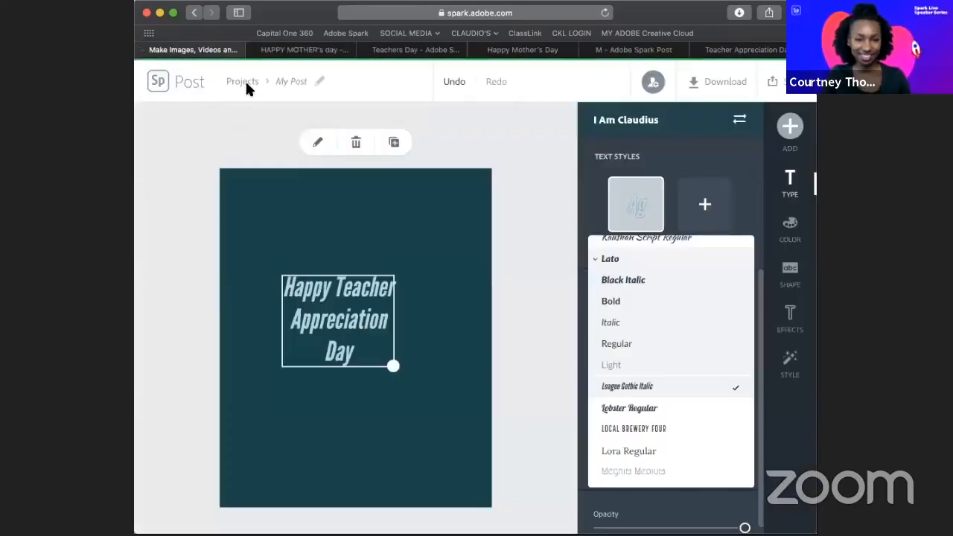
Go to the Adobe Spark home page and open the teacher-themed GREETING_CARD_05 project from the saved projects for editing
left_click(397, 15)
type("spa")
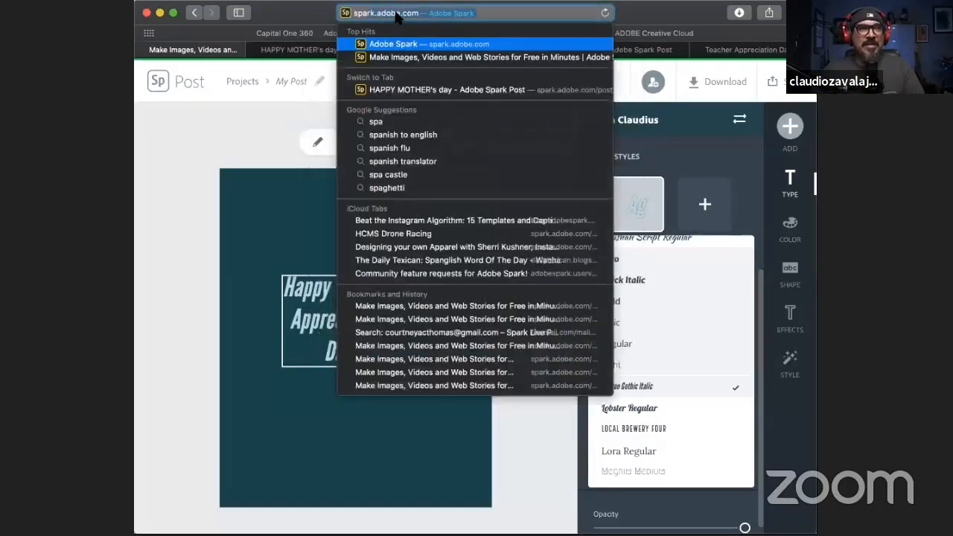
key("Return")
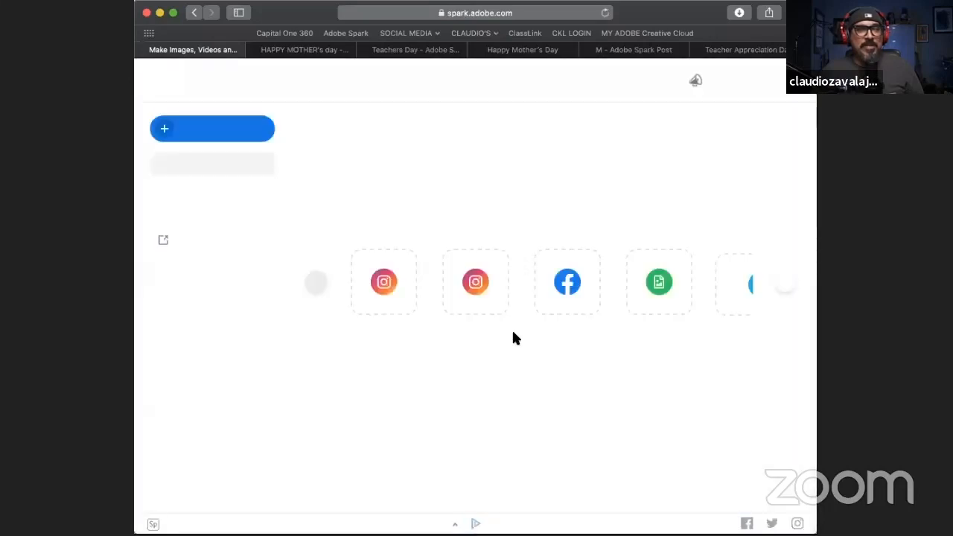
scroll(490, 404, "down", 3)
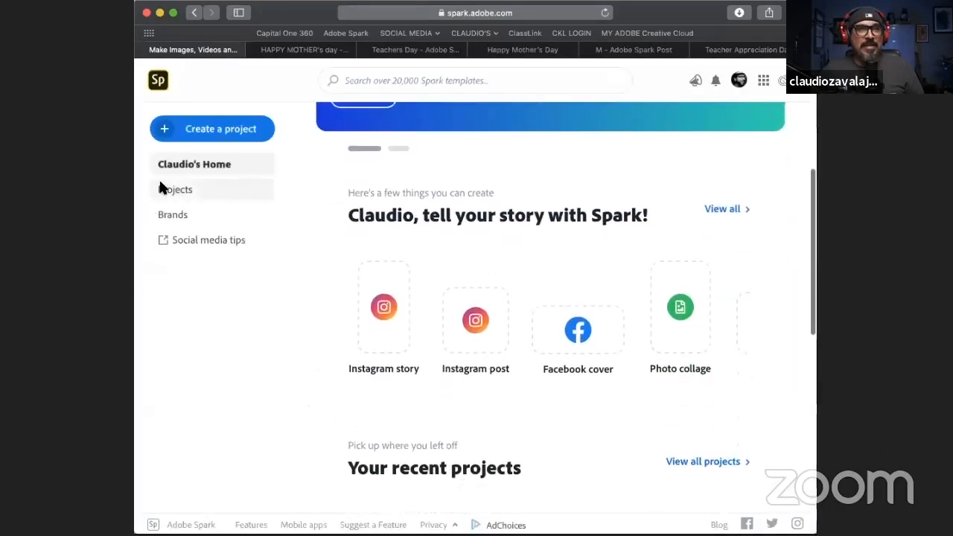
left_click(168, 190)
left_click(400, 251)
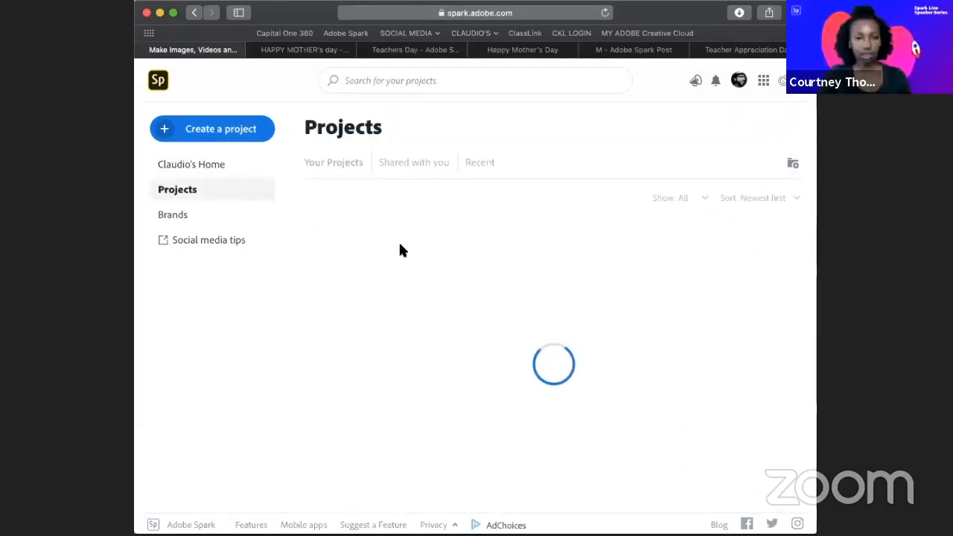
scroll(502, 291, "down", 5)
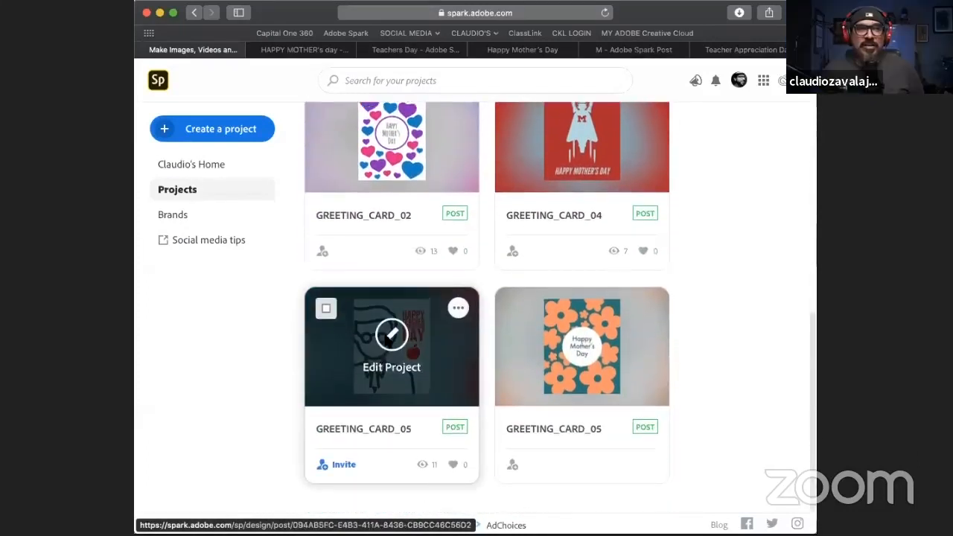
left_click(389, 336)
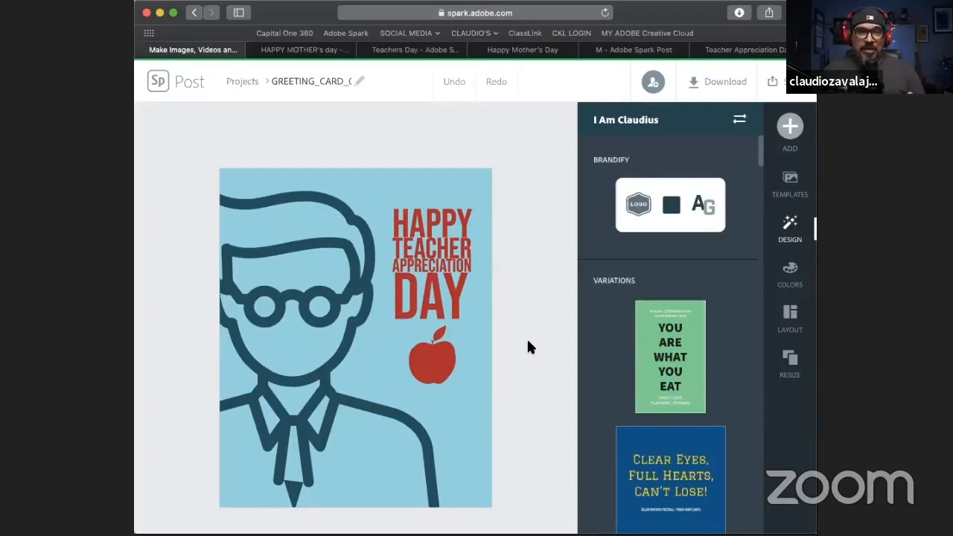
Shrink the large teacher icon so the whole figure fits in the lower-left part of the card
left_click(360, 405)
left_click_drag(442, 191, 337, 349)
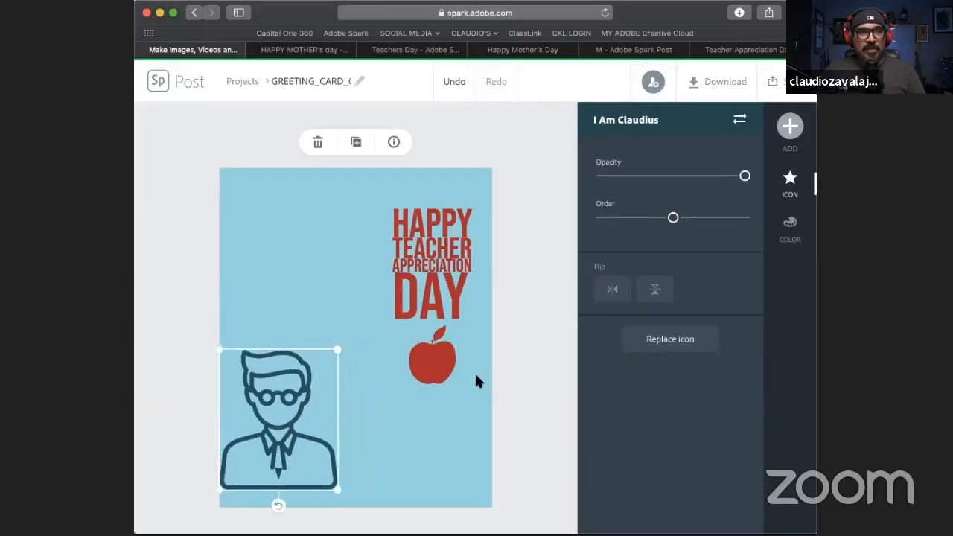
left_click(532, 384)
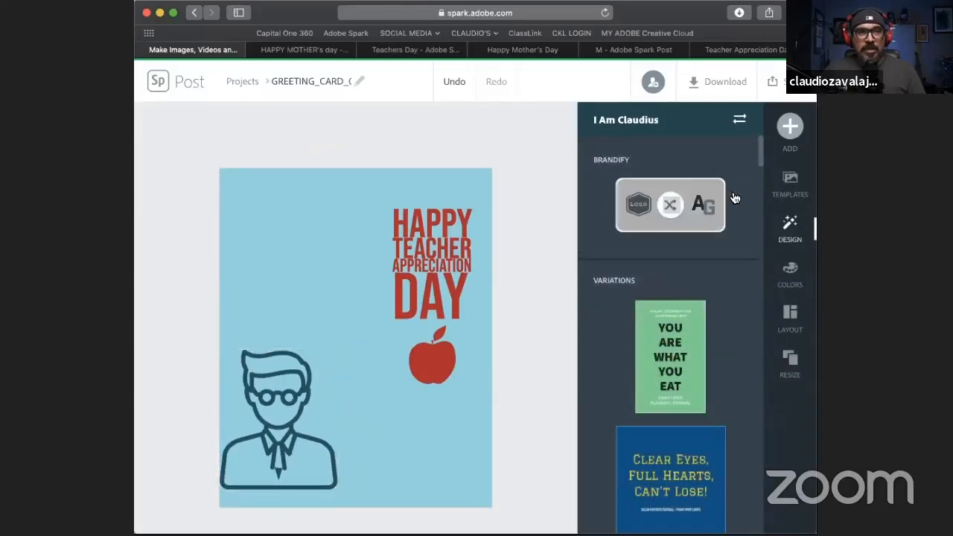
Undo the resizing of the teacher icon and deselect it
left_click(451, 84)
left_click(452, 84)
left_click(451, 84)
left_click(451, 83)
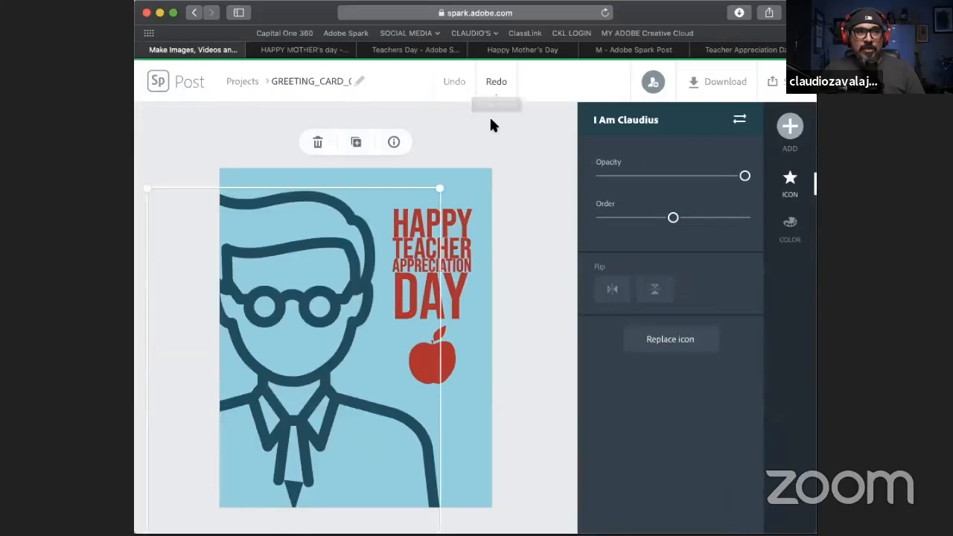
left_click(491, 119)
Start adding an icon to the card and search the icon library for "teacher"
left_click(789, 126)
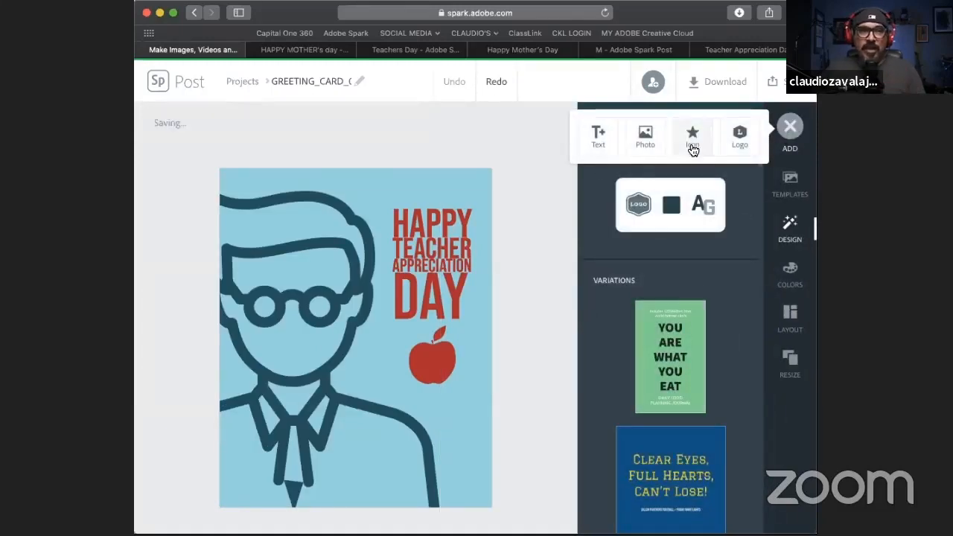
left_click(692, 148)
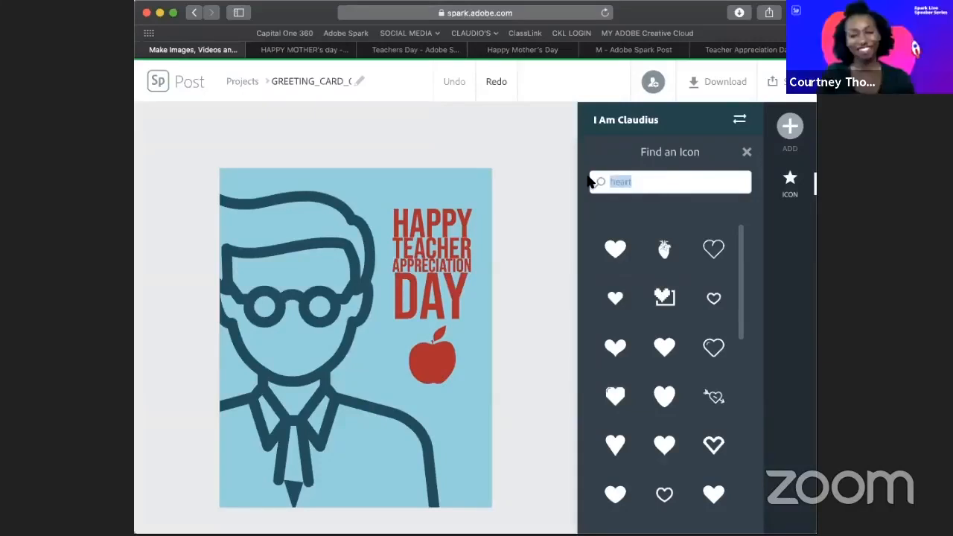
type("teac")
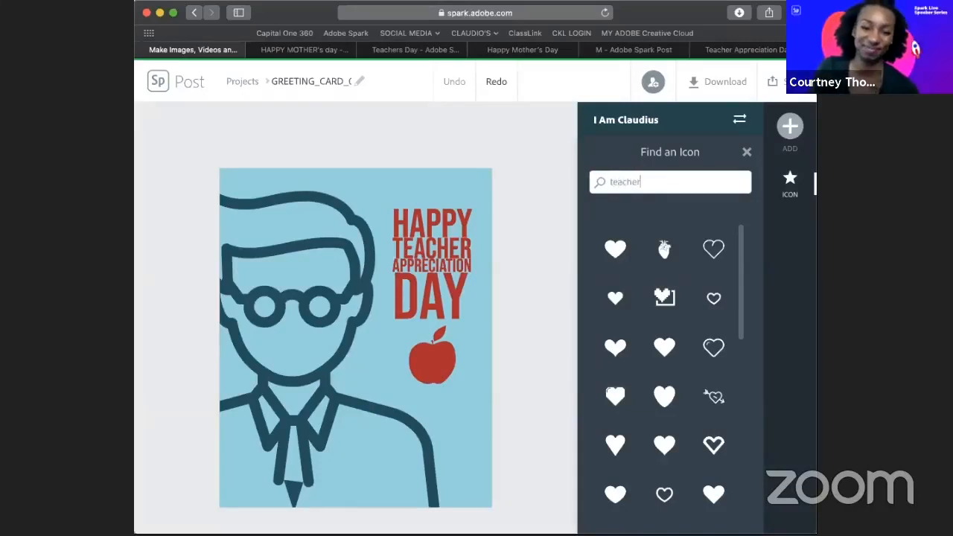
key("Return")
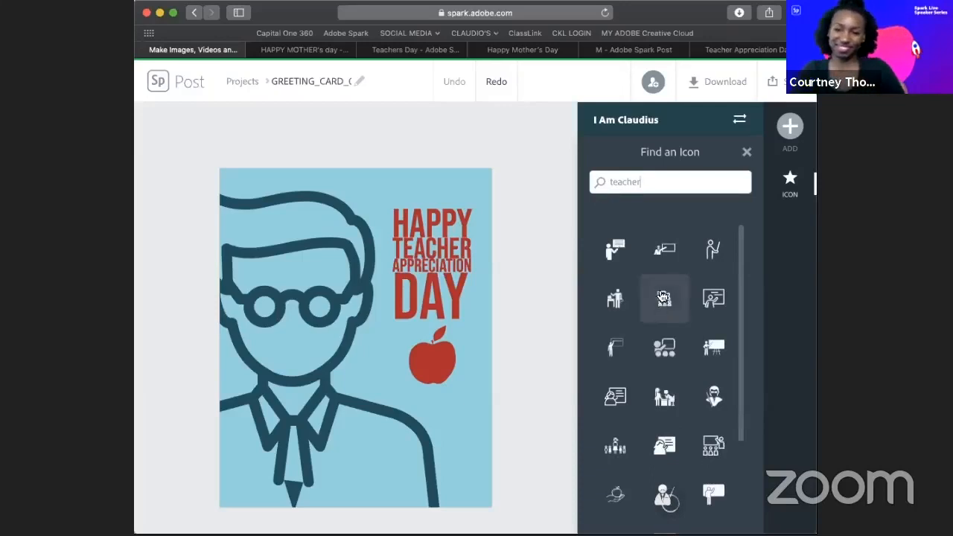
Browse through the teacher icon results for a head-and-shoulders teacher figure to use on the card
scroll(661, 296, "down", 5)
scroll(661, 284, "down", 3)
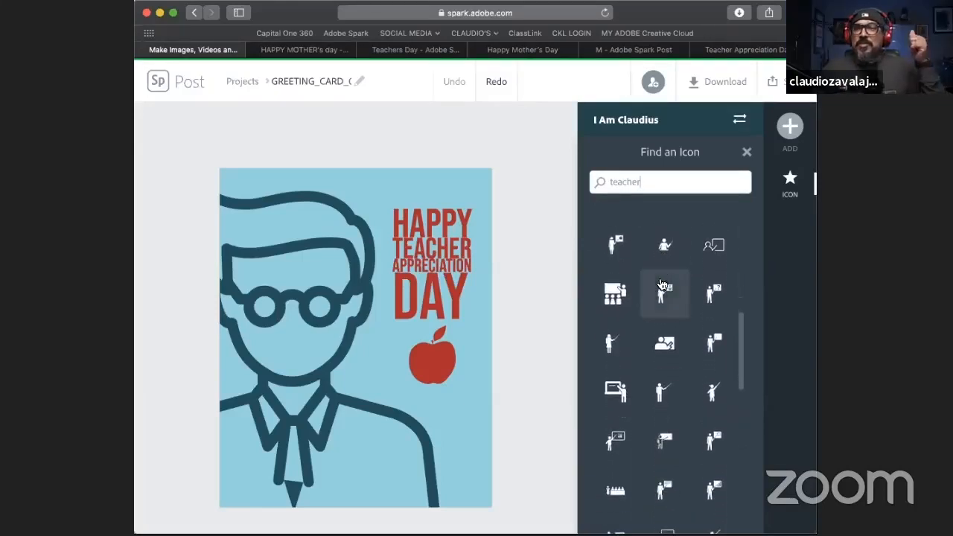
scroll(662, 285, "down", 4)
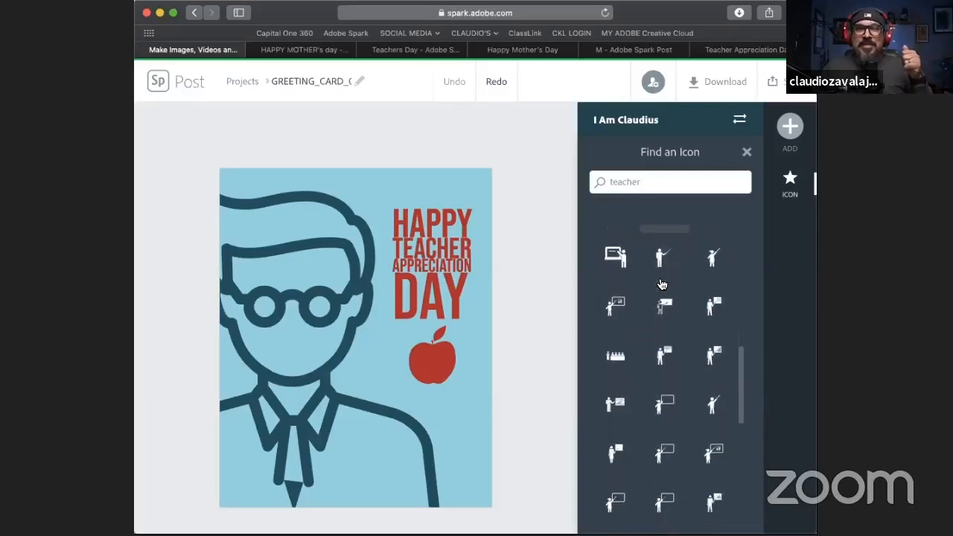
scroll(661, 284, "down", 5)
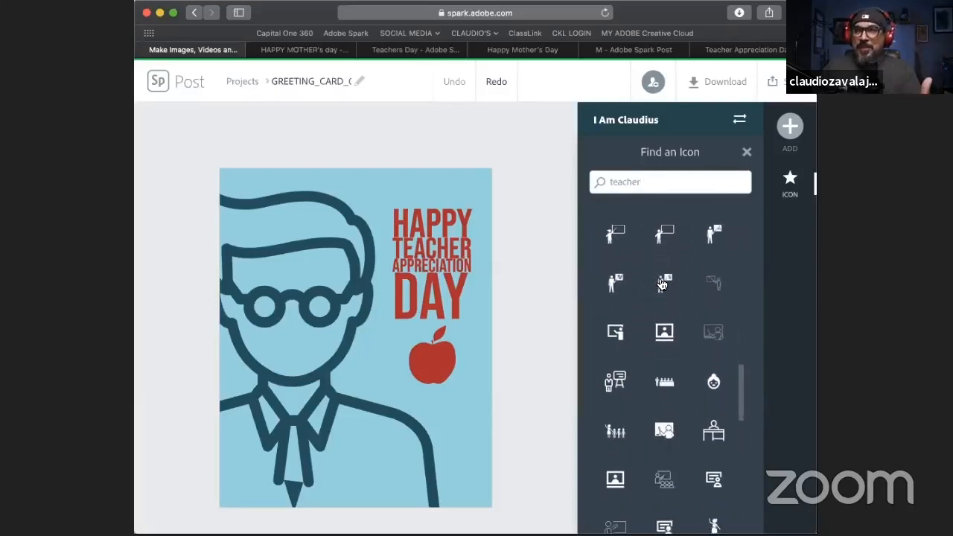
scroll(661, 284, "down", 5)
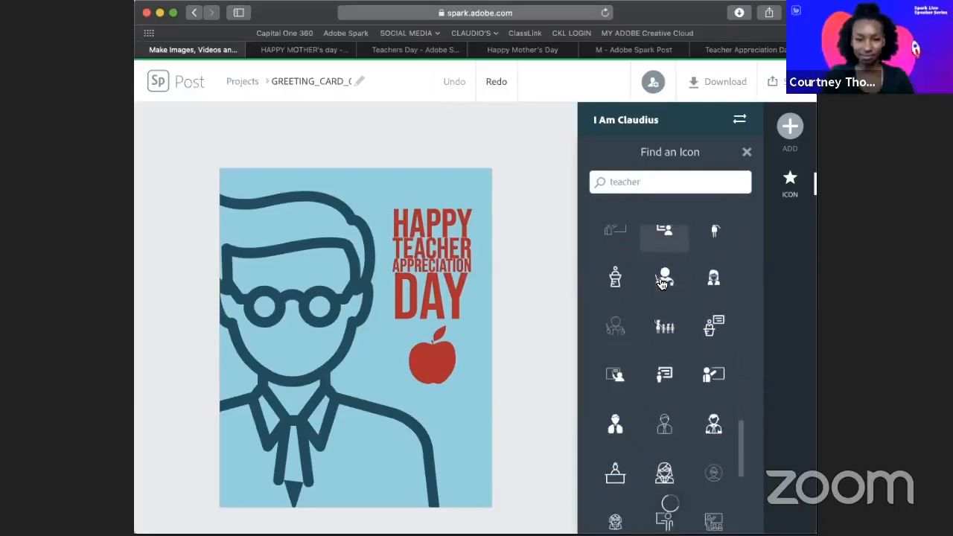
scroll(662, 285, "down", 4)
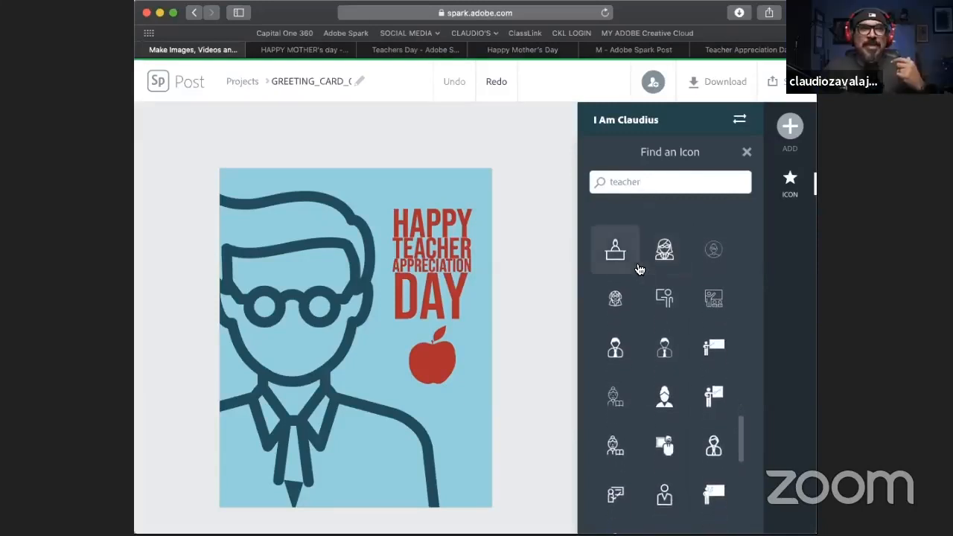
scroll(638, 269, "down", 5)
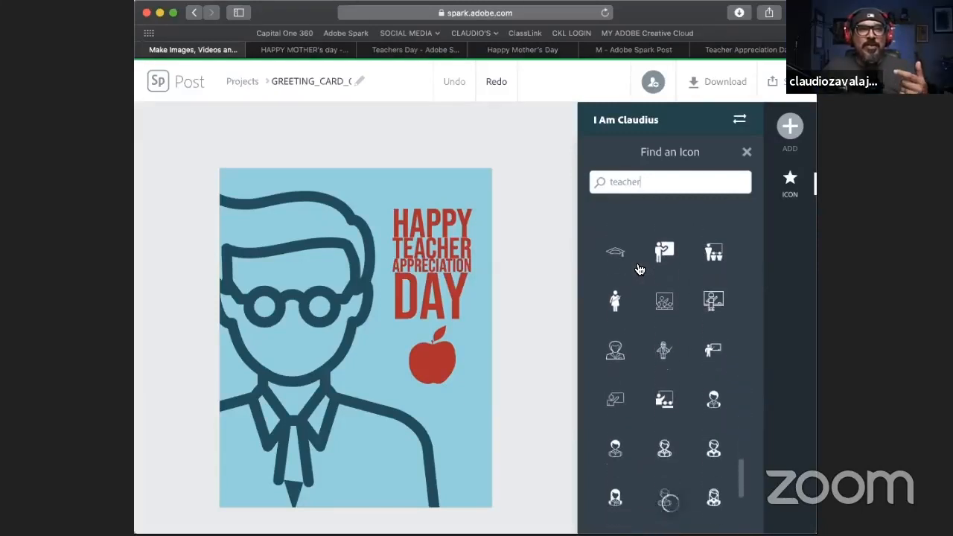
scroll(639, 270, "down", 4)
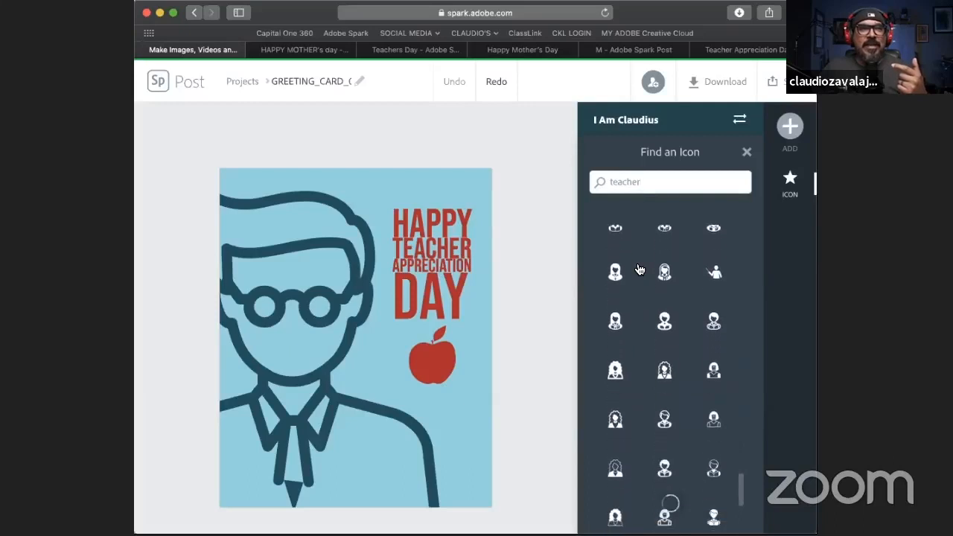
scroll(655, 302, "down", 3)
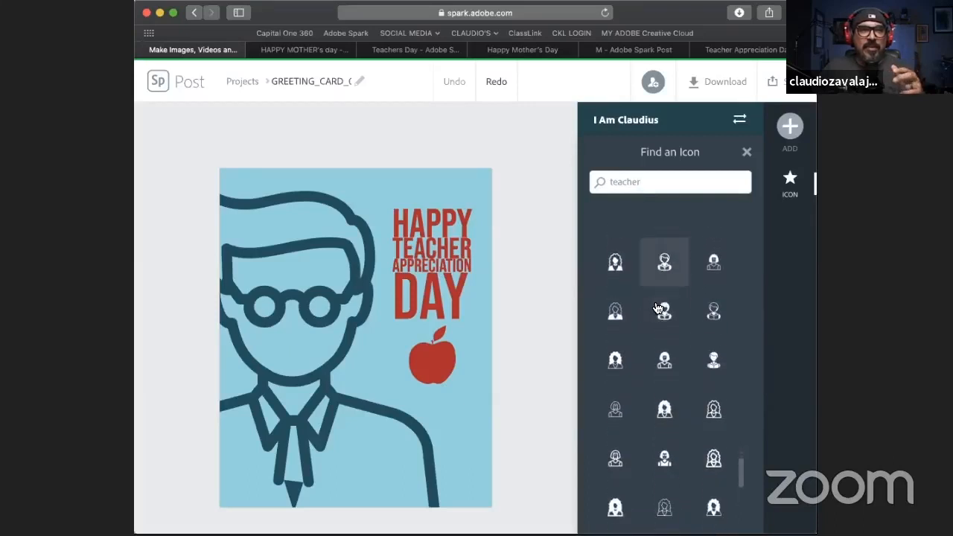
scroll(655, 308, "down", 4)
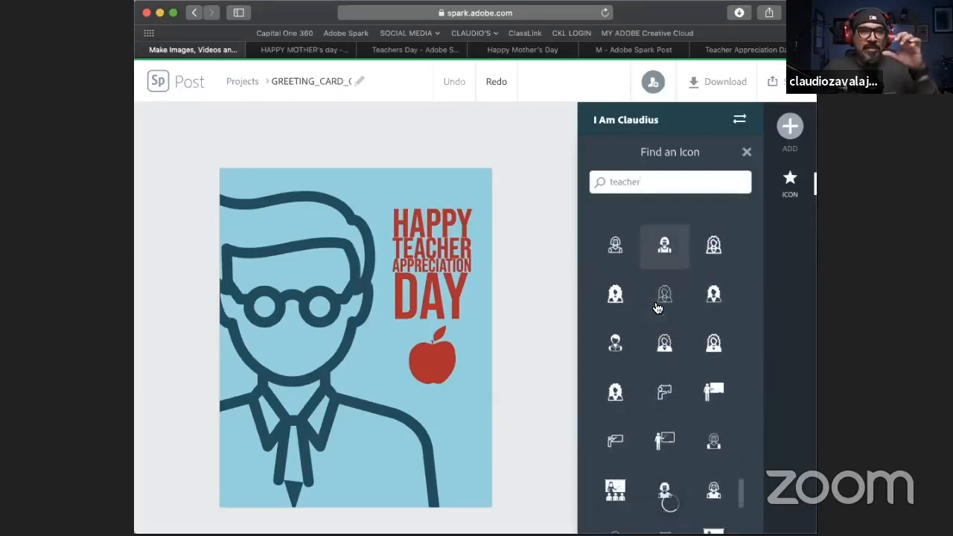
scroll(657, 307, "down", 4)
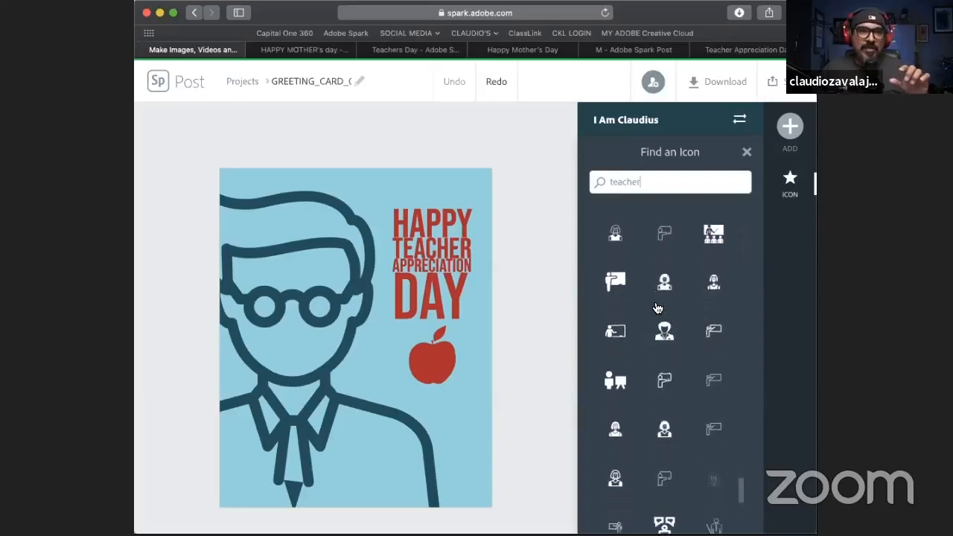
scroll(657, 307, "down", 5)
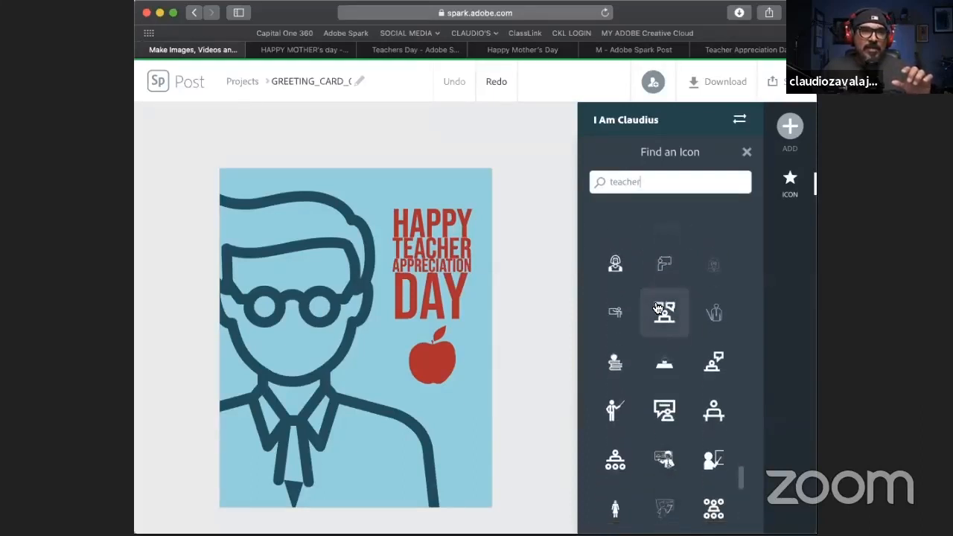
scroll(657, 308, "down", 5)
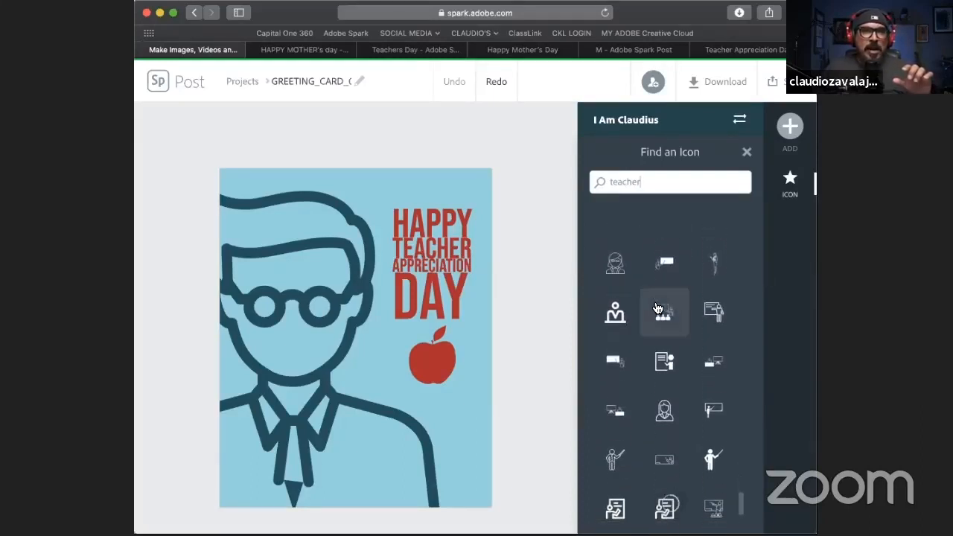
scroll(657, 307, "down", 3)
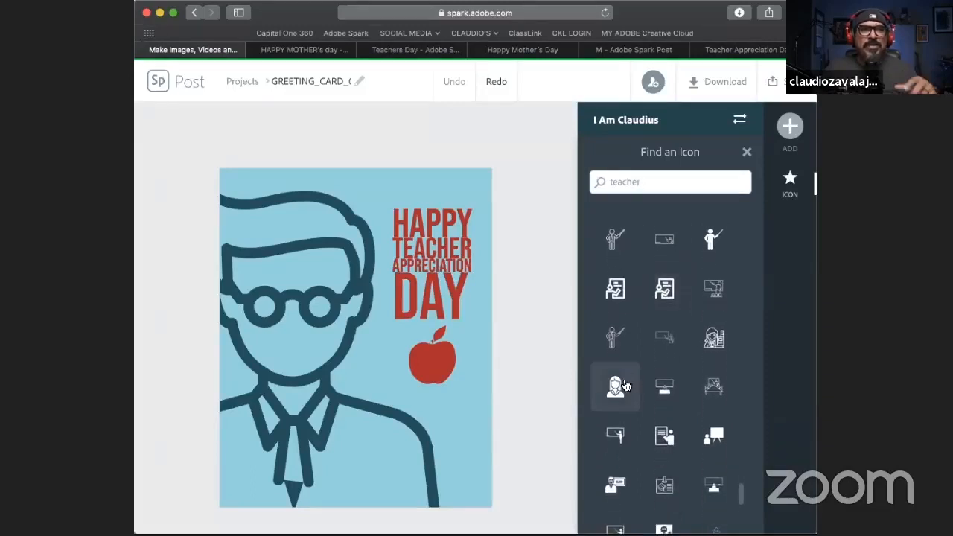
scroll(624, 386, "up", 5)
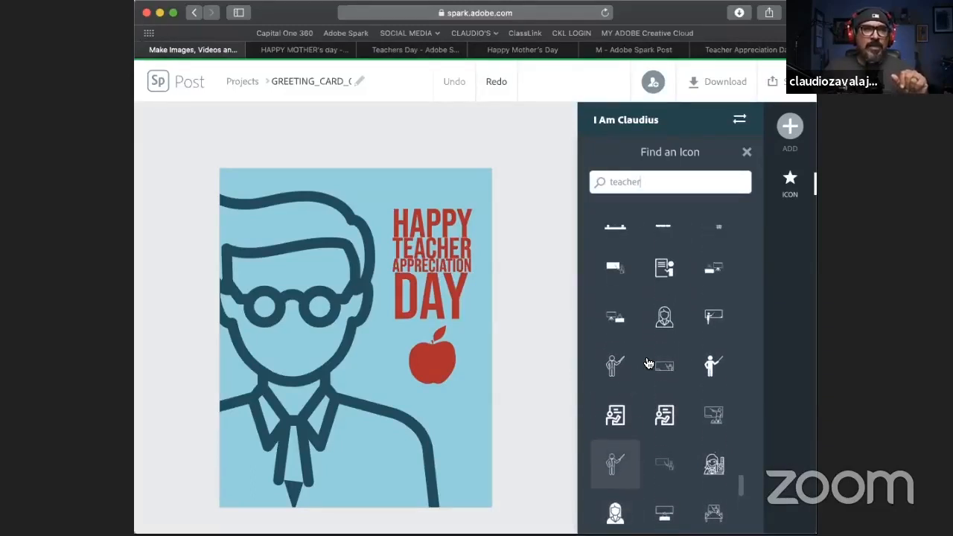
scroll(663, 336, "up", 5)
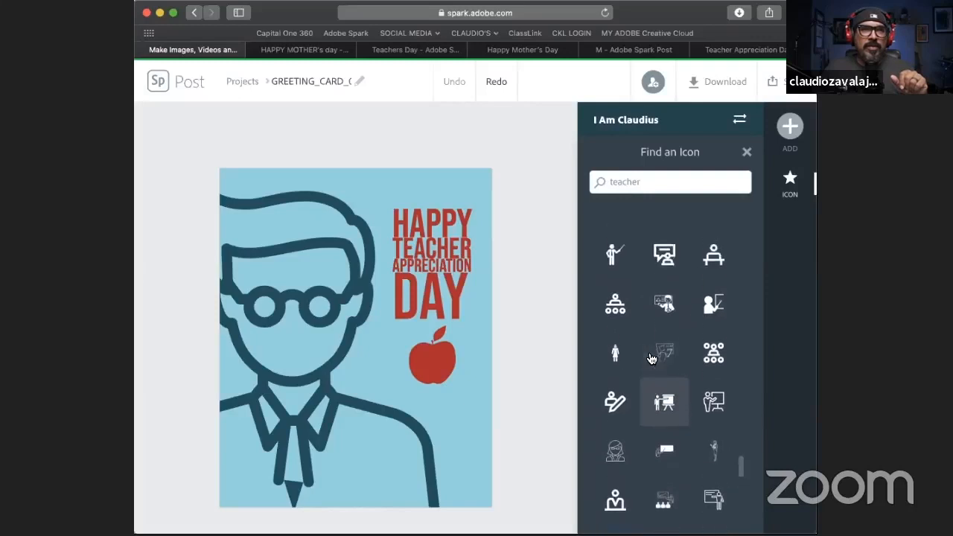
scroll(670, 326, "up", 4)
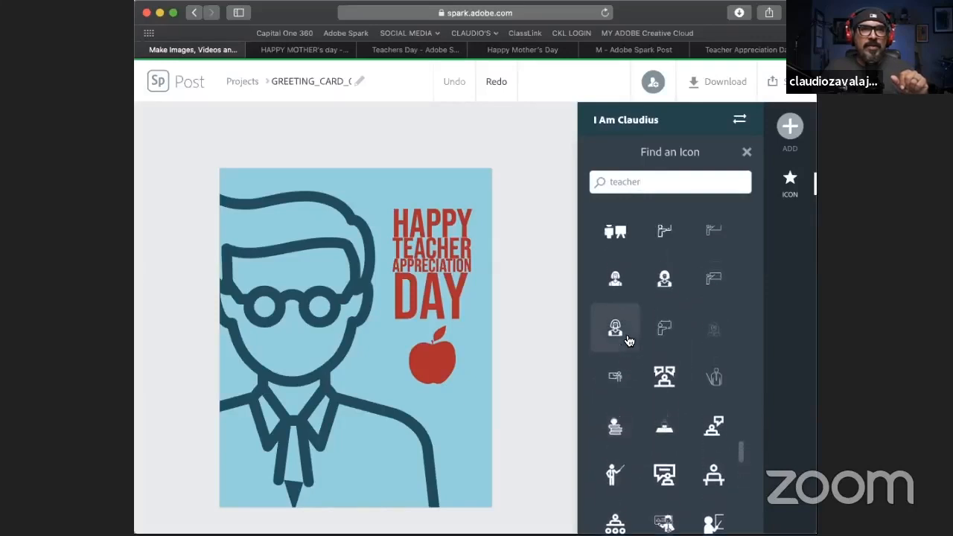
scroll(663, 325, "up", 4)
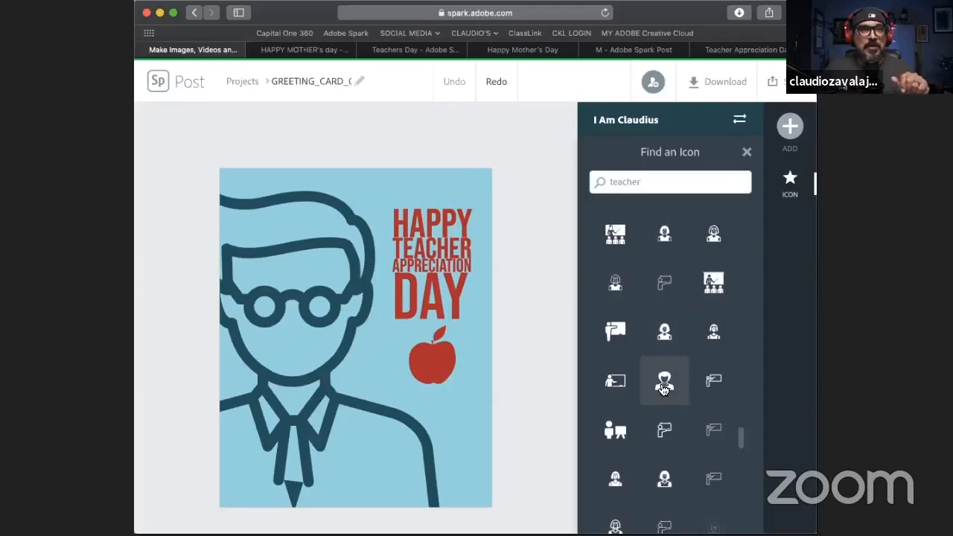
Try the solid short-haired teacher bust icon on the card, resizing it over the lower-left area, and delete it again
left_click(664, 389)
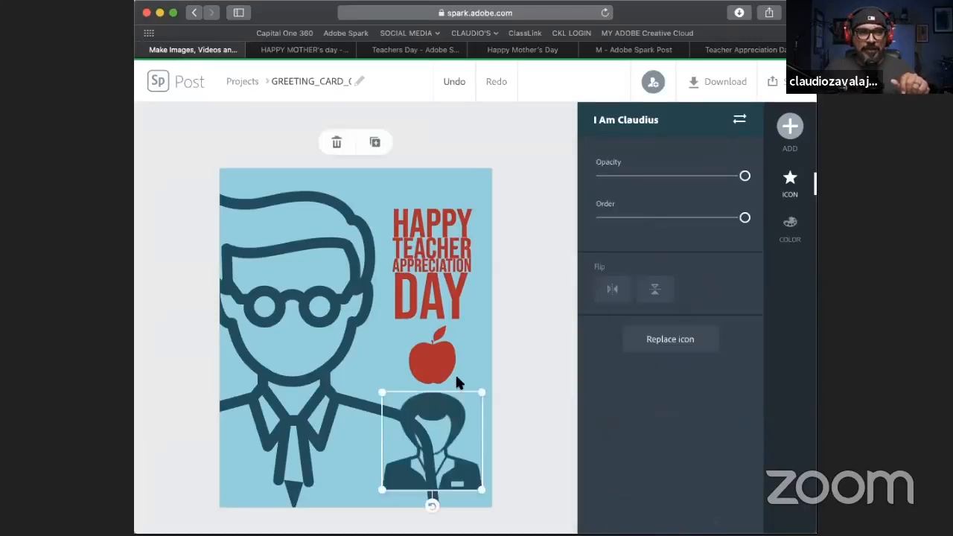
left_click_drag(481, 399, 511, 308)
left_click_drag(447, 346, 325, 362)
left_click_drag(449, 333, 499, 276)
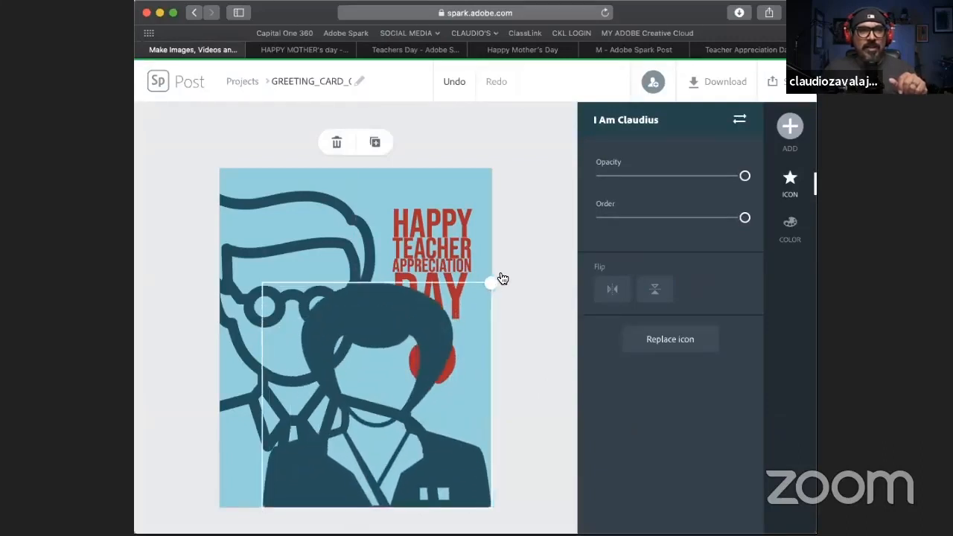
left_click_drag(410, 319, 361, 315)
left_click_drag(451, 272, 363, 352)
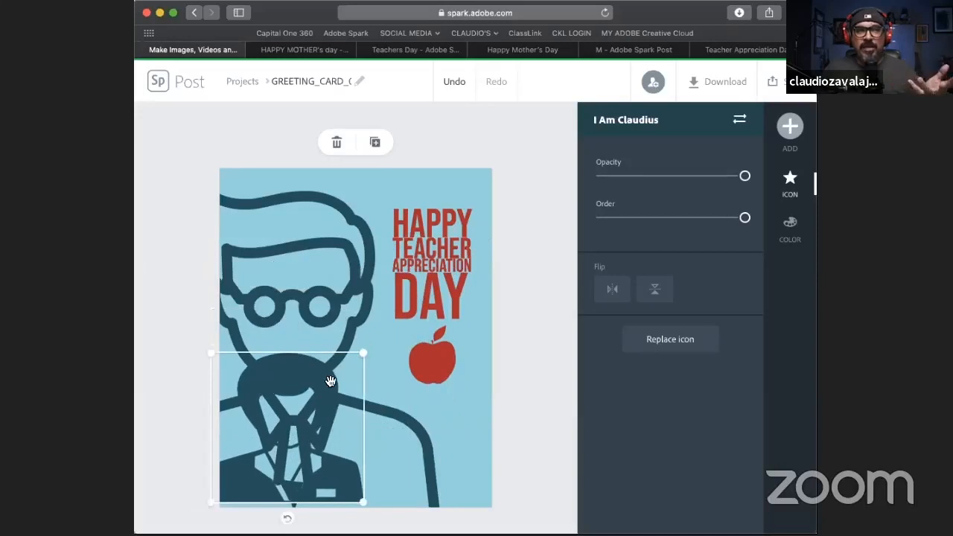
left_click(335, 143)
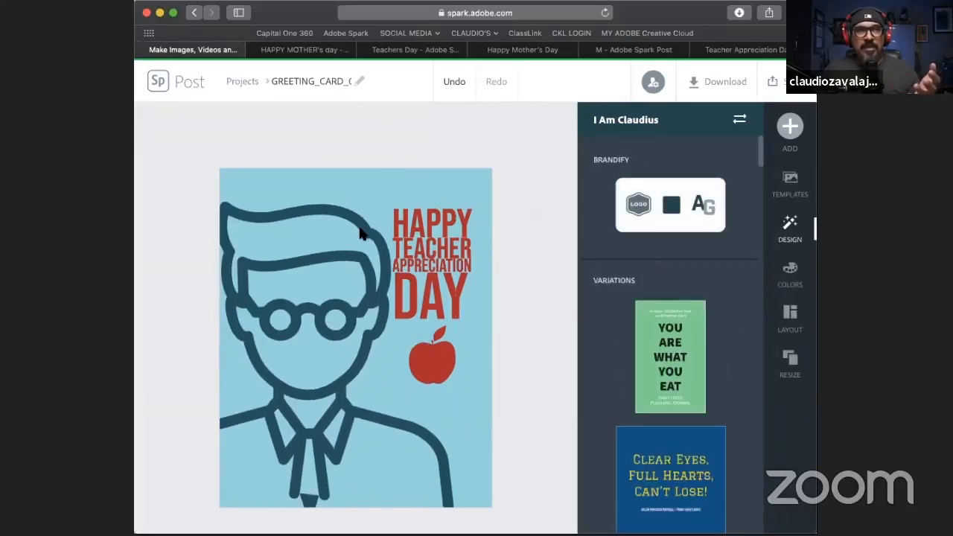
Resize and reposition the outlined teacher with glasses so his head fits beside the heading and his shoulders run off the card's lower edge
left_click(435, 203)
left_click_drag(456, 203, 314, 383)
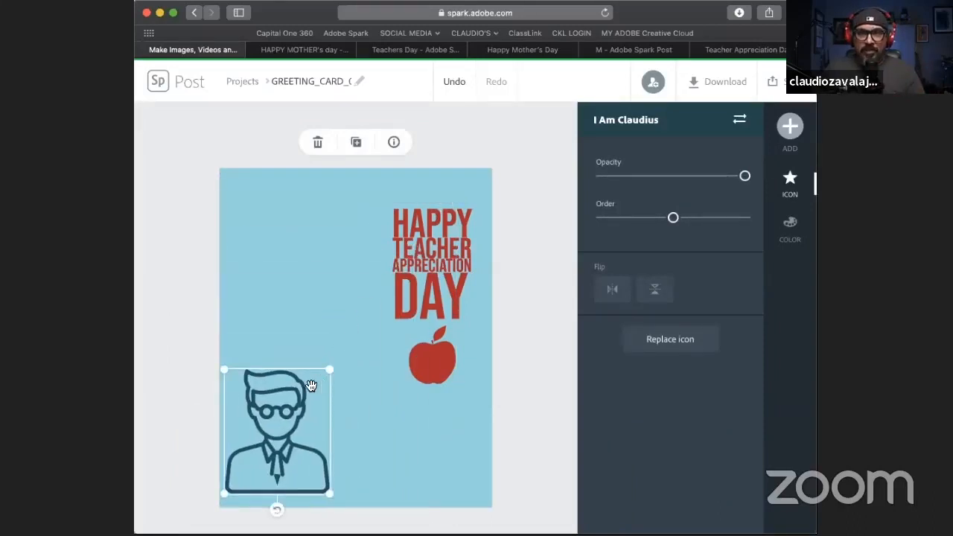
left_click_drag(327, 373, 464, 206)
left_click_drag(387, 236, 358, 258)
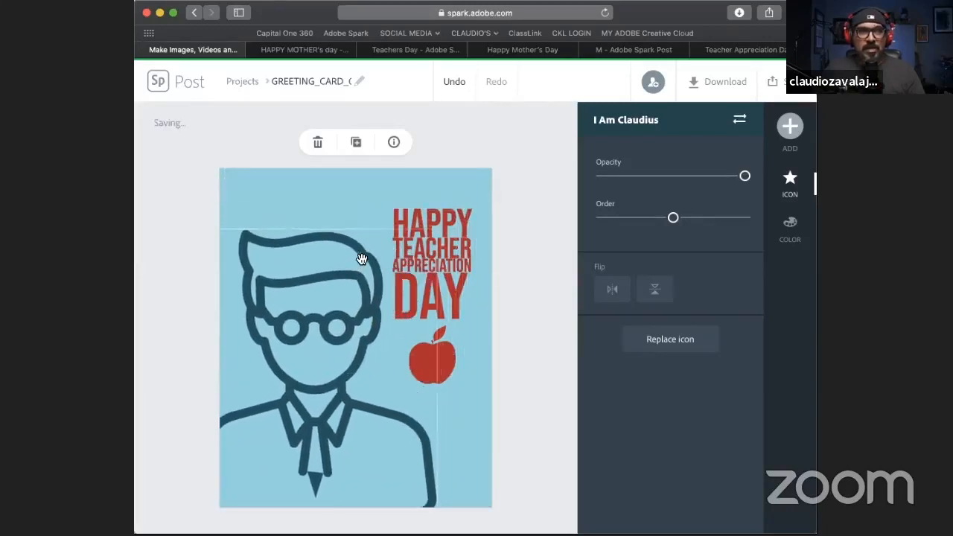
left_click_drag(439, 228, 463, 202)
left_click_drag(378, 255, 372, 250)
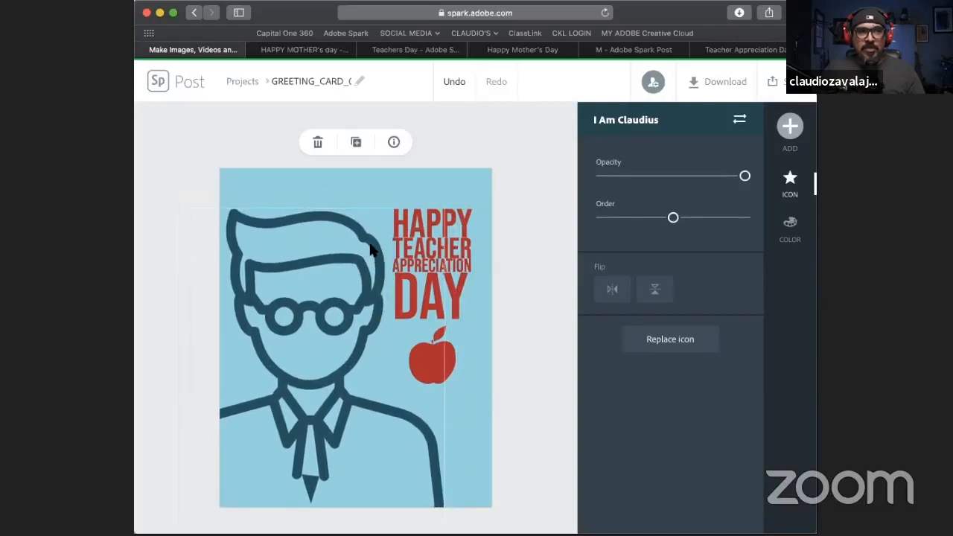
left_click(523, 207)
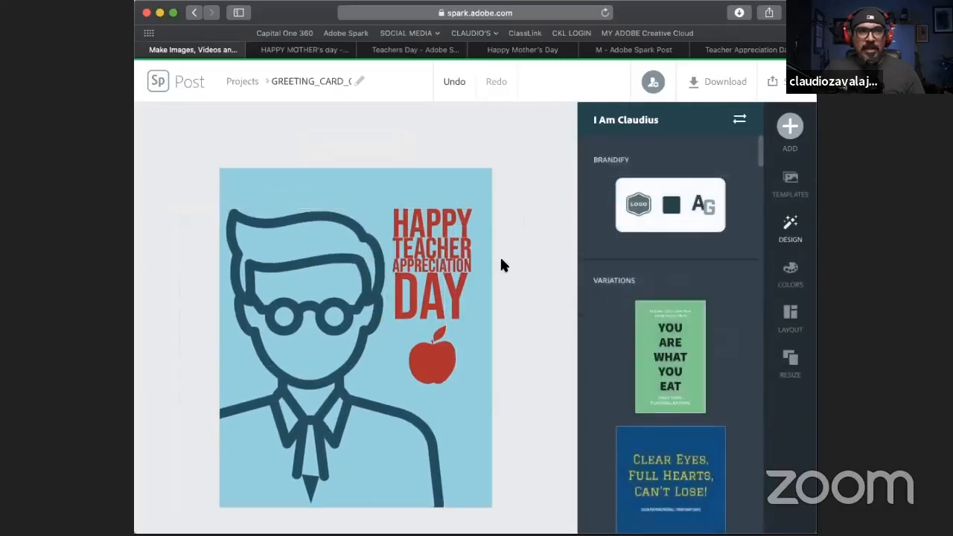
Search the icon library for "apple" and add a solid apple icon with a stem and leaf to the card
left_click(429, 369)
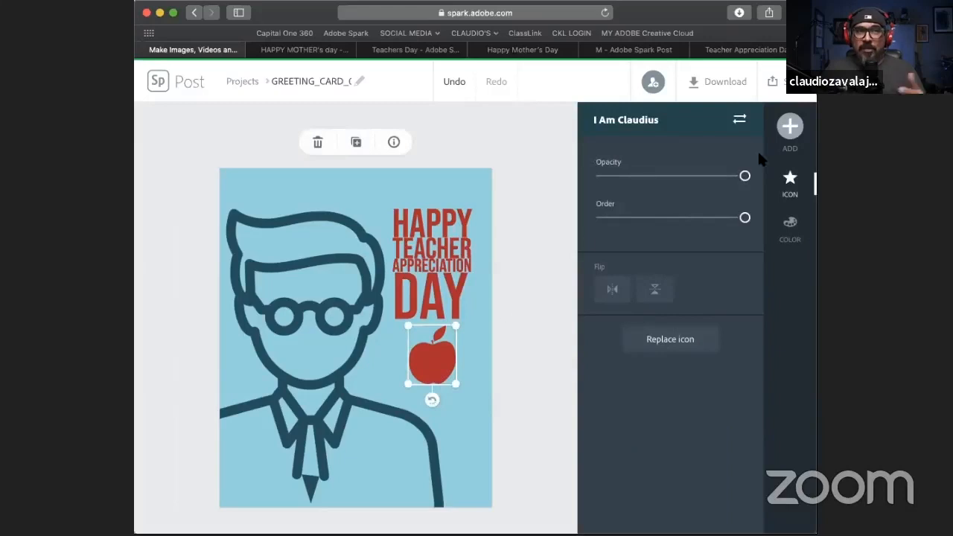
left_click(789, 126)
left_click(692, 142)
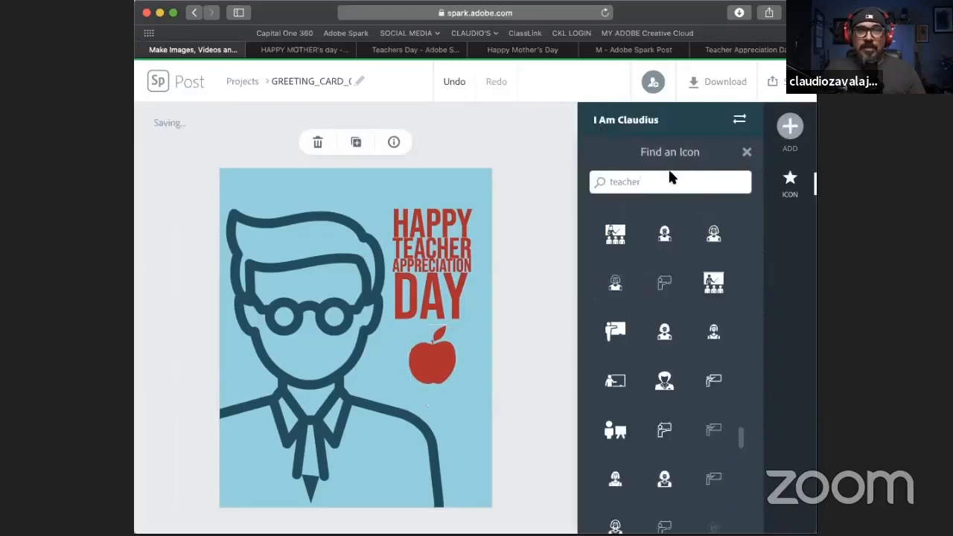
double_click(607, 183)
type("apple")
key("Return")
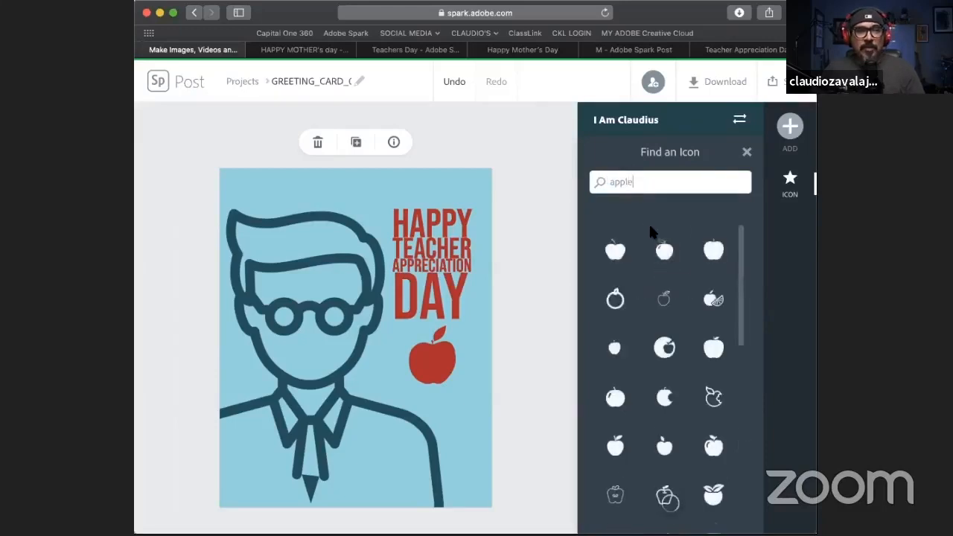
scroll(658, 283, "down", 2)
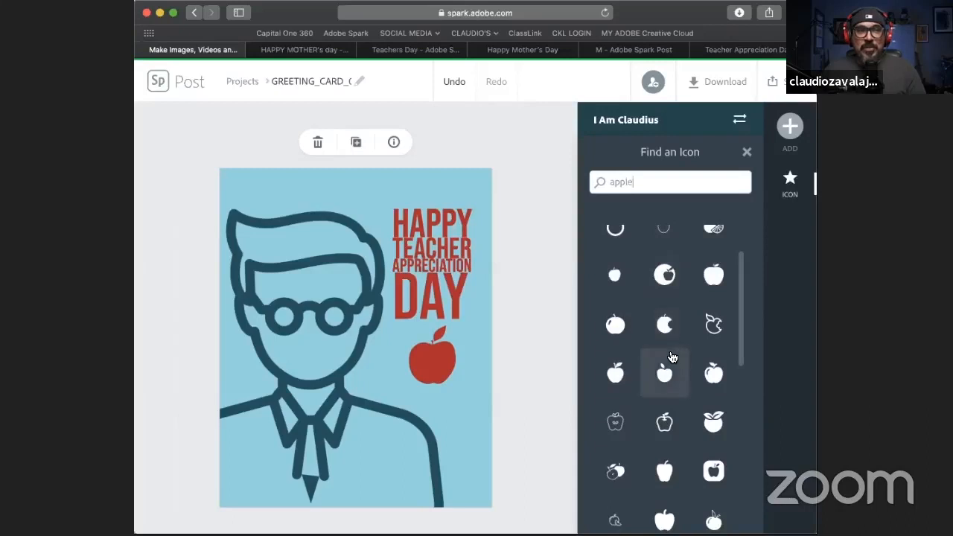
scroll(665, 361, "down", 1)
left_click(615, 352)
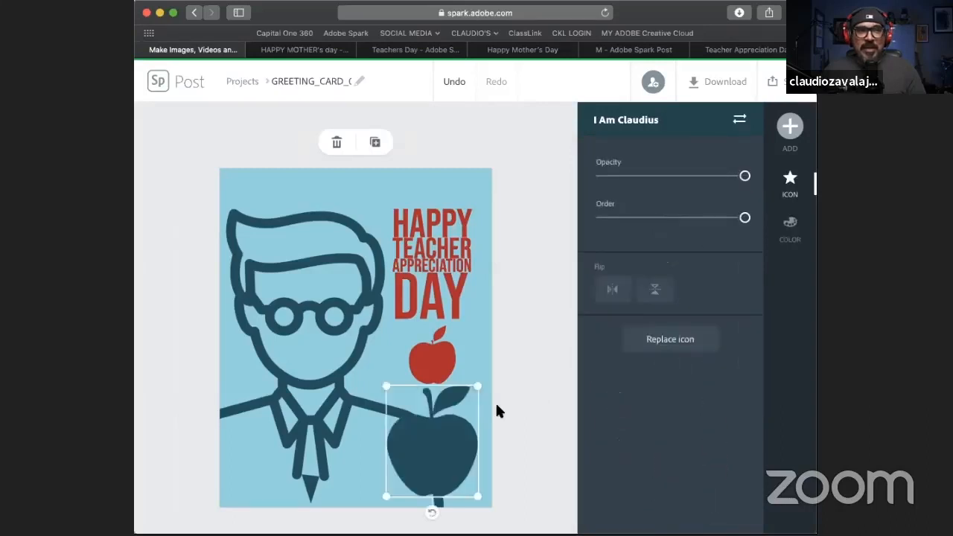
Delete the old red apple and put the new apple, shrunk to a similar size, in its place below the heading
mouse_move(477, 399)
left_mouse_down()
mouse_move(444, 425)
mouse_move(468, 404)
left_mouse_up()
left_click(422, 360)
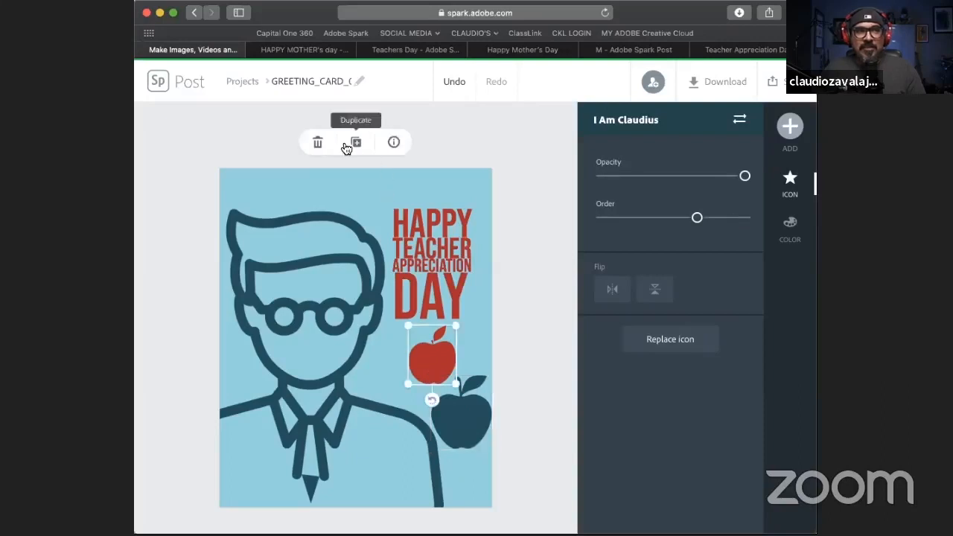
left_click(317, 144)
left_click_drag(442, 400, 412, 361)
left_click_drag(460, 340, 445, 375)
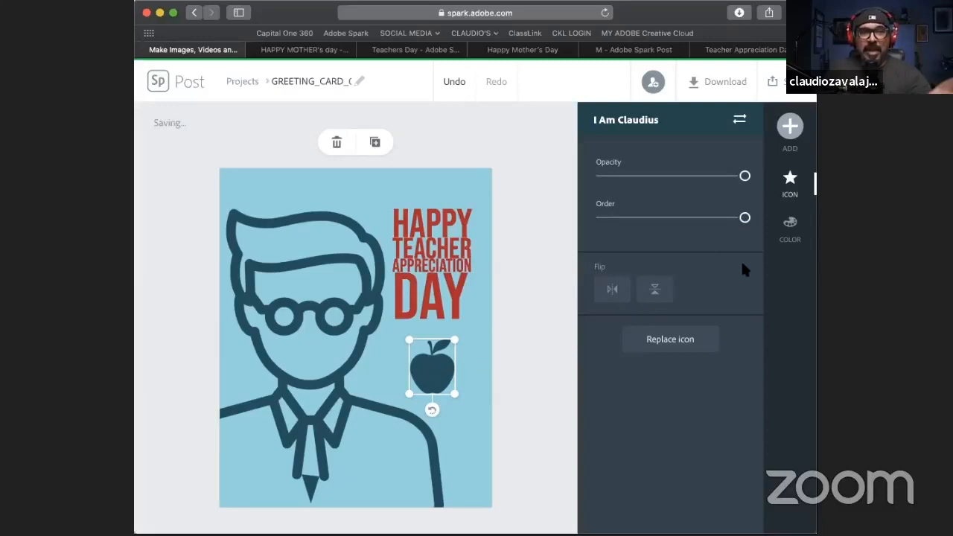
Recolor the new apple icon with the red from the I Am Claudius brand colors
left_click(788, 227)
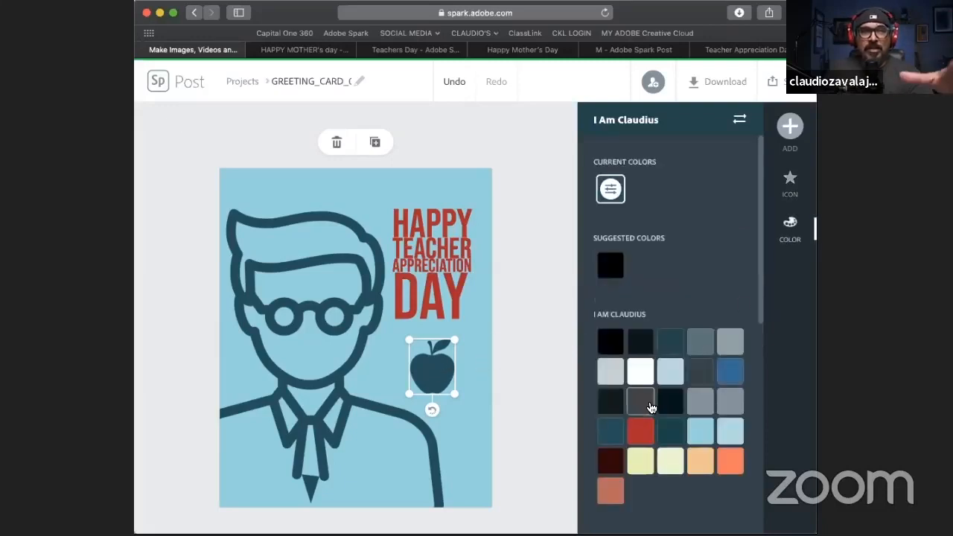
scroll(650, 407, "down", 2)
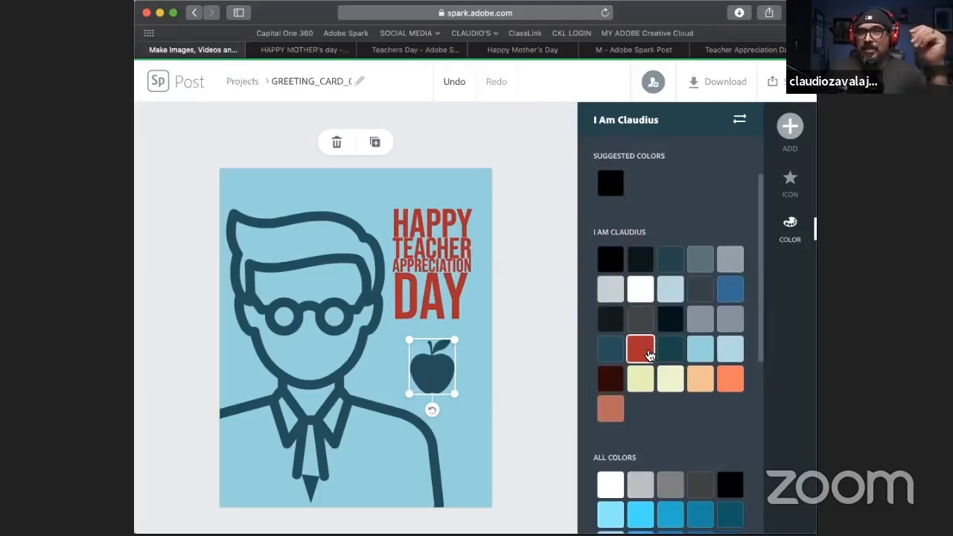
left_click(648, 355)
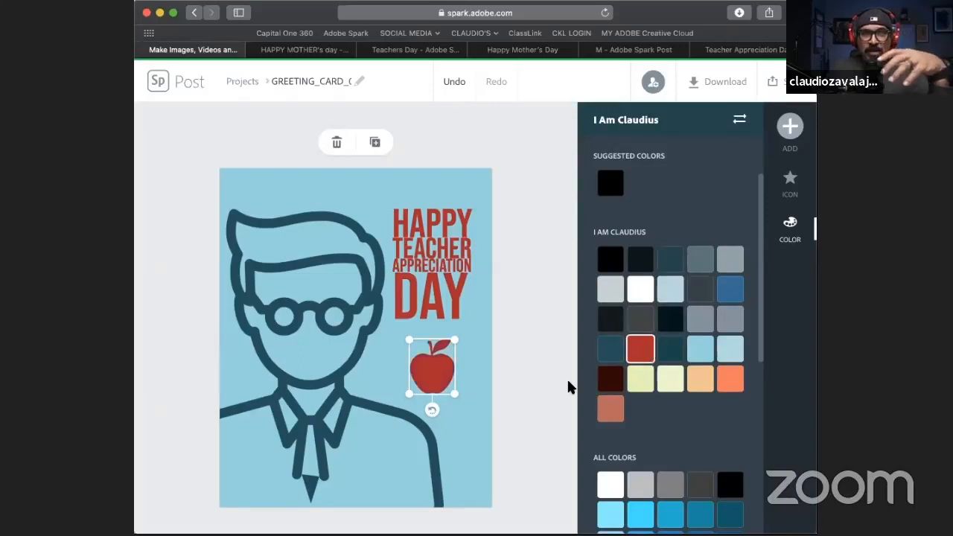
Shrink the red heading to about size 138.6 and keep it centered above the apple
left_click(502, 314)
left_click(438, 298)
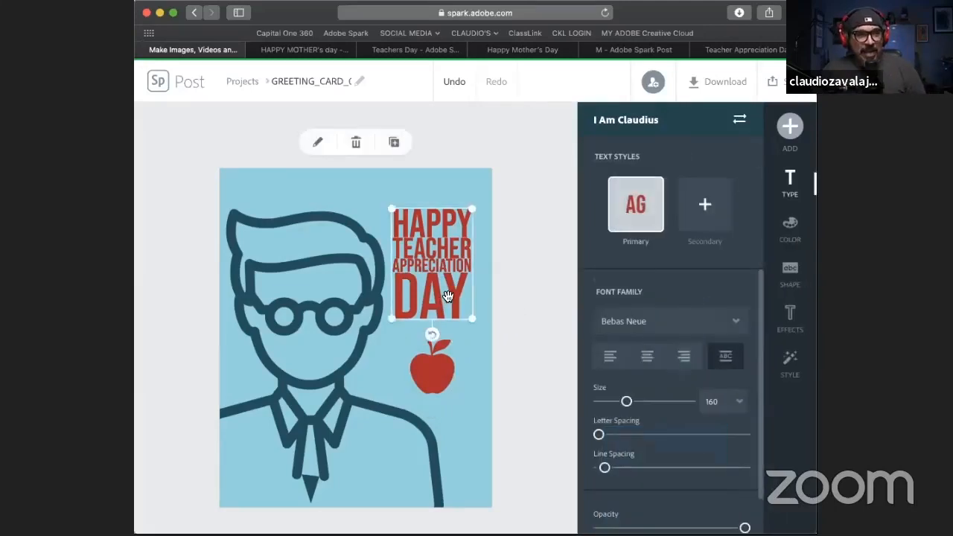
left_click_drag(472, 209, 459, 238)
left_click(465, 308)
left_click(437, 353)
left_click(450, 289)
mouse_move(464, 308)
left_mouse_down()
mouse_move(466, 334)
mouse_move(465, 314)
left_mouse_up()
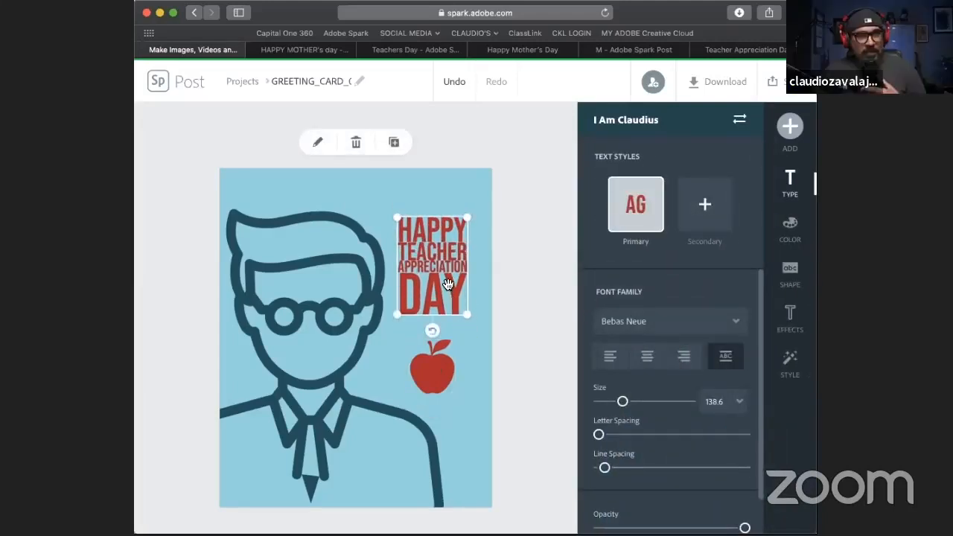
Append the teacher's title and surname to the end of the heading text and enlarge the heading block slightly
left_click(445, 288)
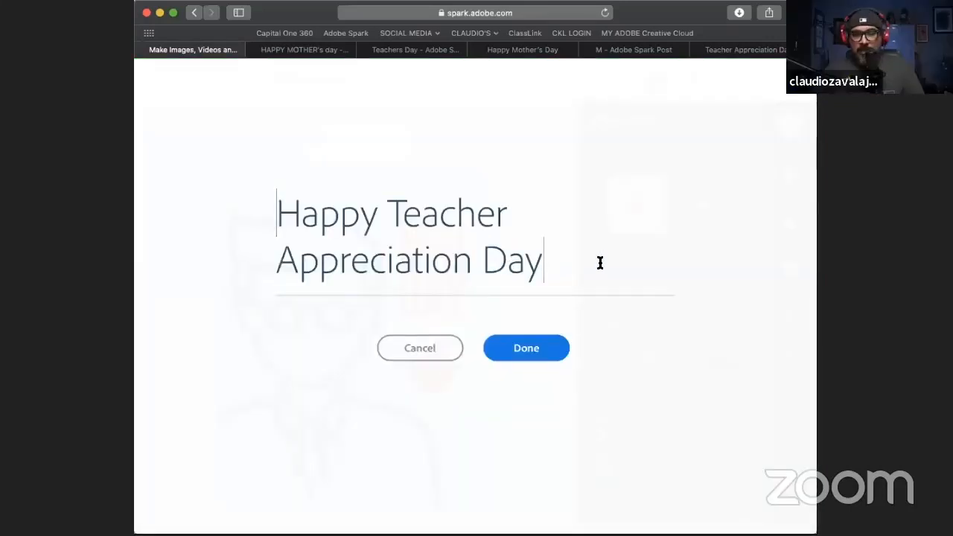
type("M")
key("BackSpace")
type("Mr")
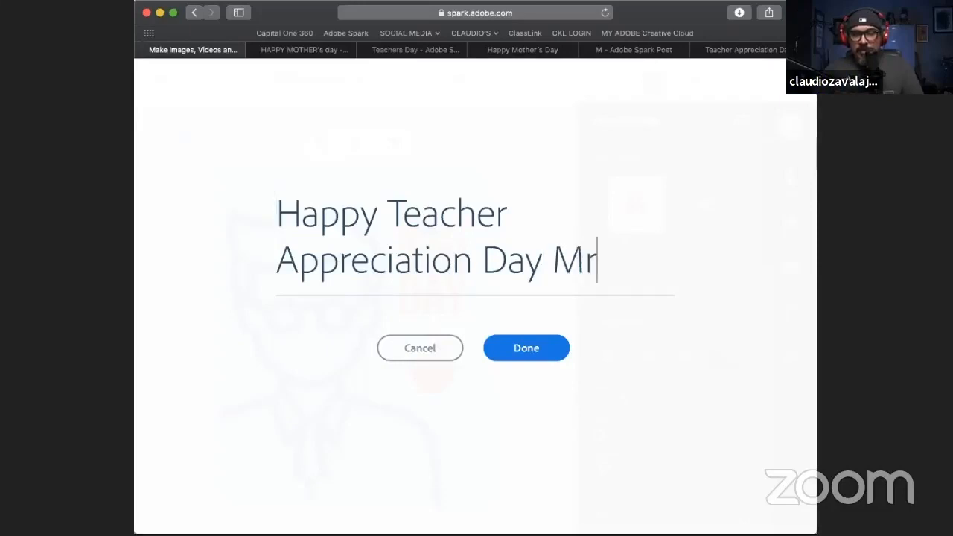
type(". Hamilton")
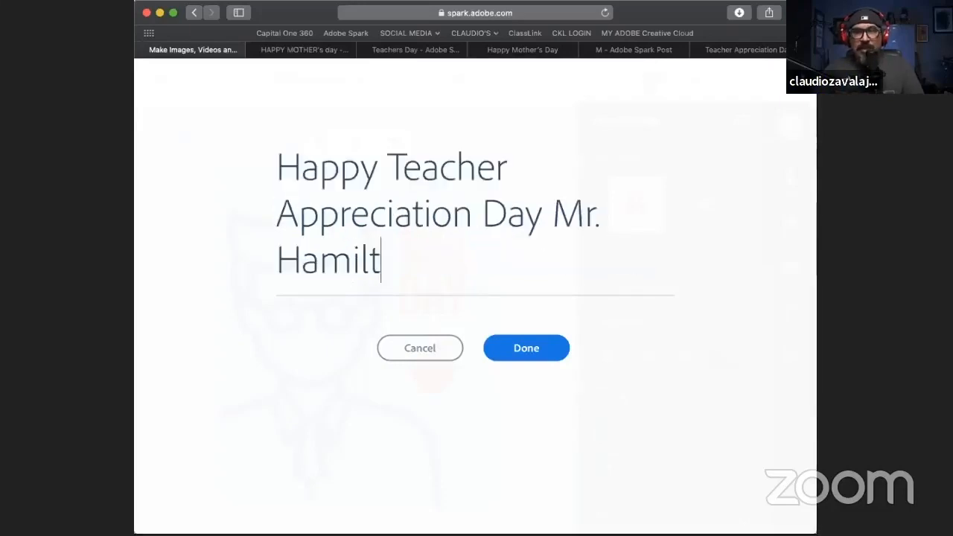
left_click(530, 358)
mouse_move(466, 323)
left_mouse_down()
mouse_move(495, 336)
mouse_move(453, 347)
mouse_move(485, 348)
mouse_move(479, 337)
left_mouse_up()
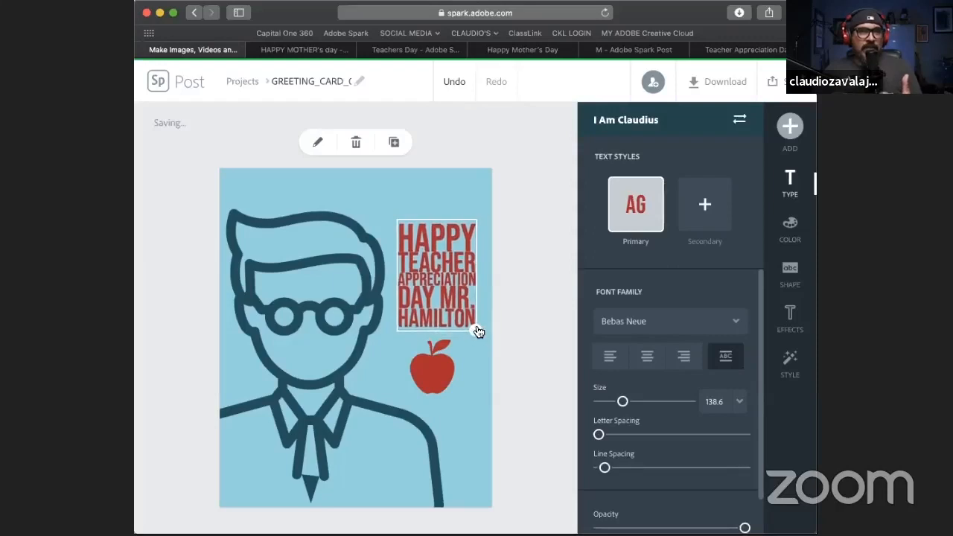
Try left, center and right alignment on the heading, restore the full-width fitted alignment and enlarge the text to size 166
left_click(610, 358)
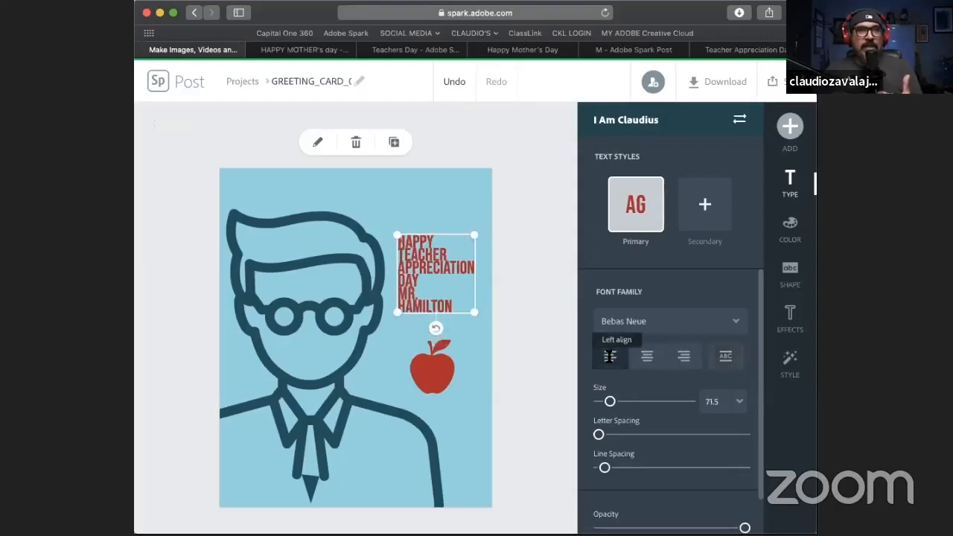
left_click(646, 360)
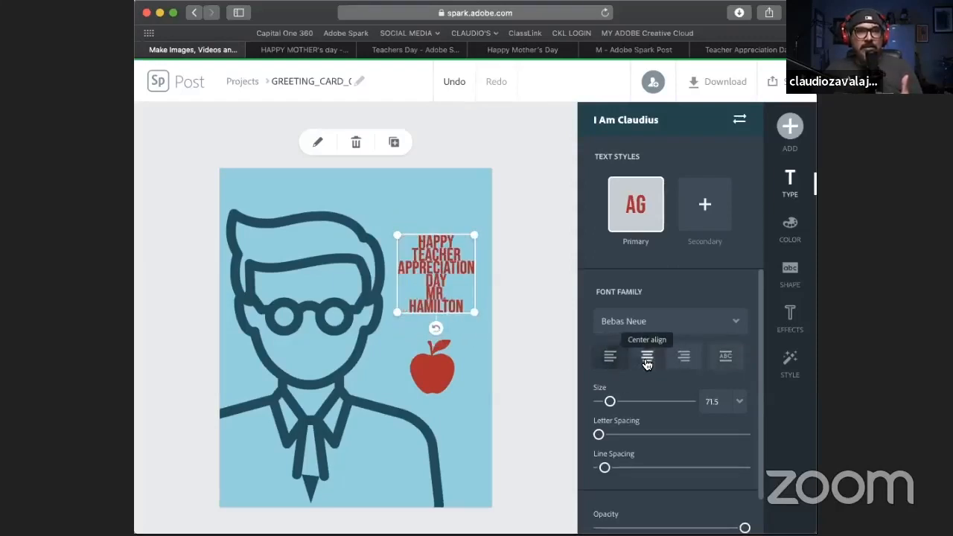
left_click(683, 361)
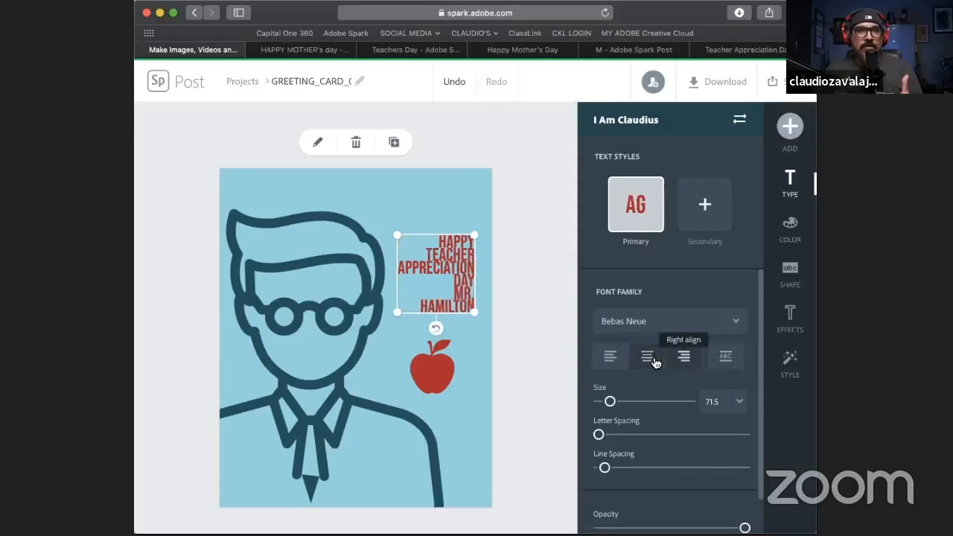
left_click(725, 360)
mouse_move(483, 334)
left_mouse_down()
mouse_move(482, 356)
mouse_move(472, 304)
mouse_move(484, 279)
mouse_move(481, 333)
left_mouse_up()
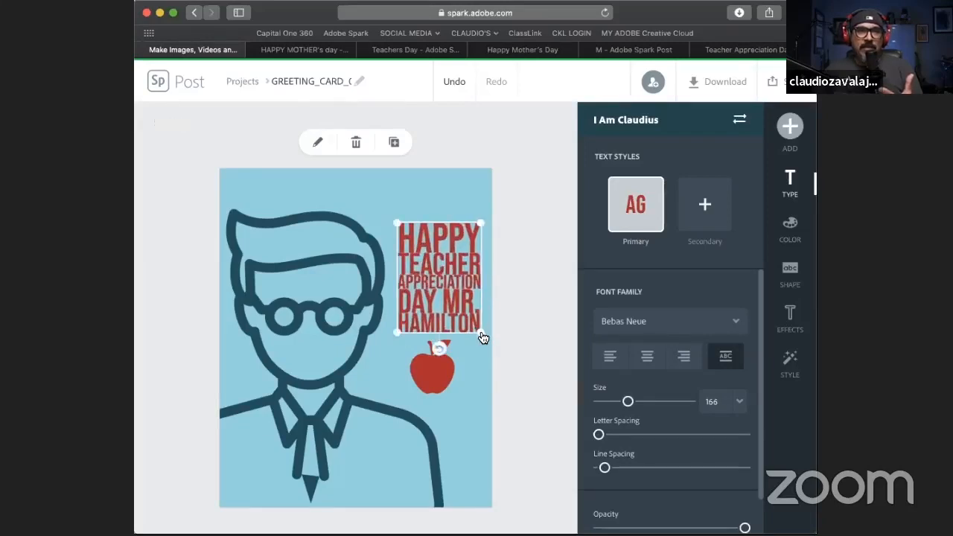
Put the teacher's name on its own line, and resize the heading to about size 155.3 centered above the apple
double_click(448, 320)
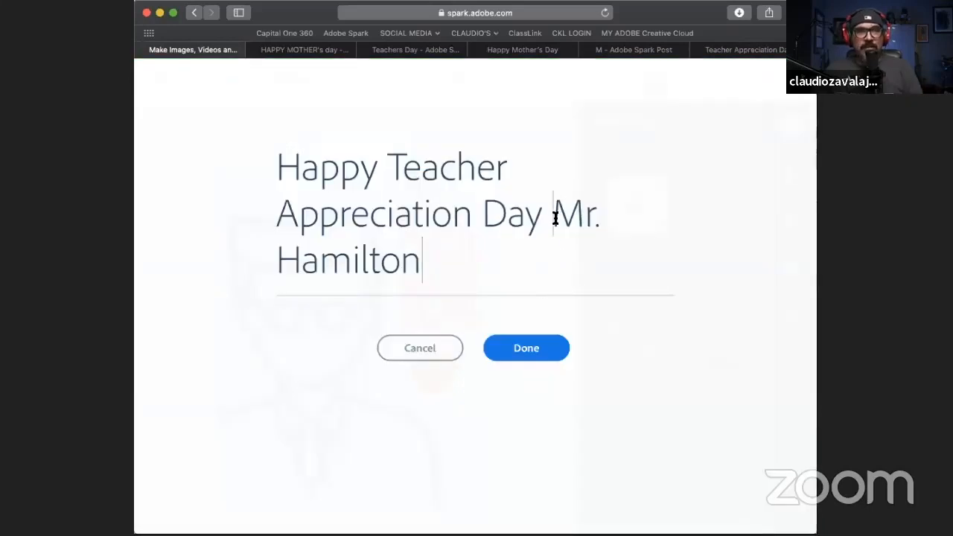
key("BackSpace")
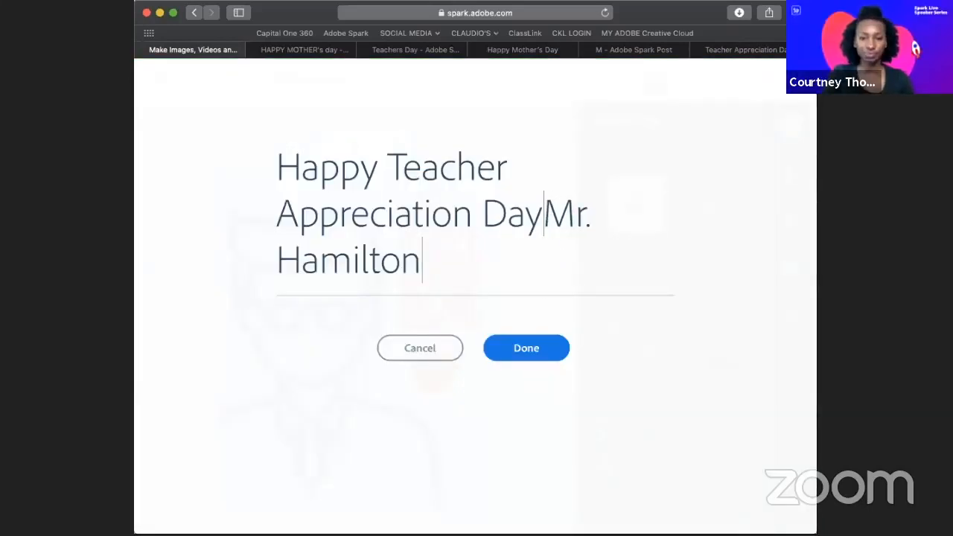
key("Return")
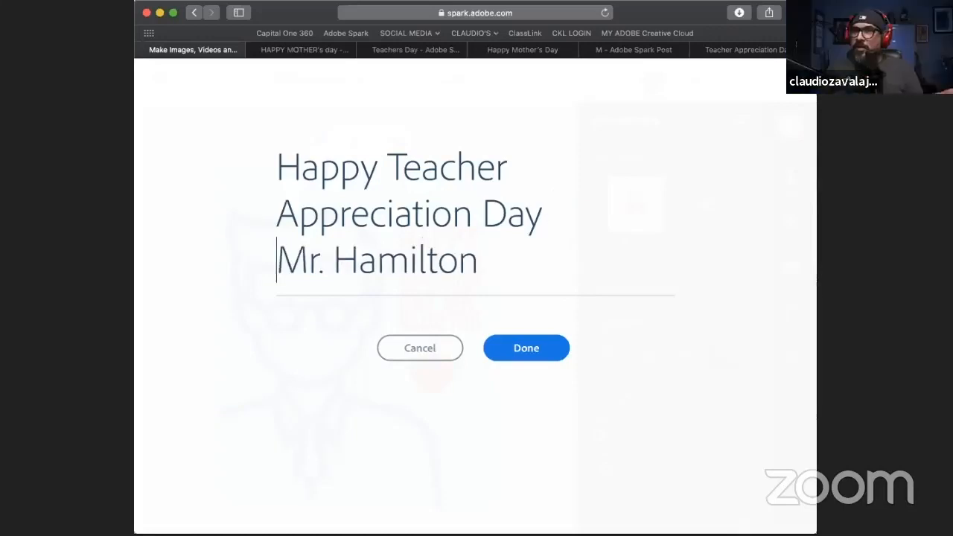
left_click(525, 348)
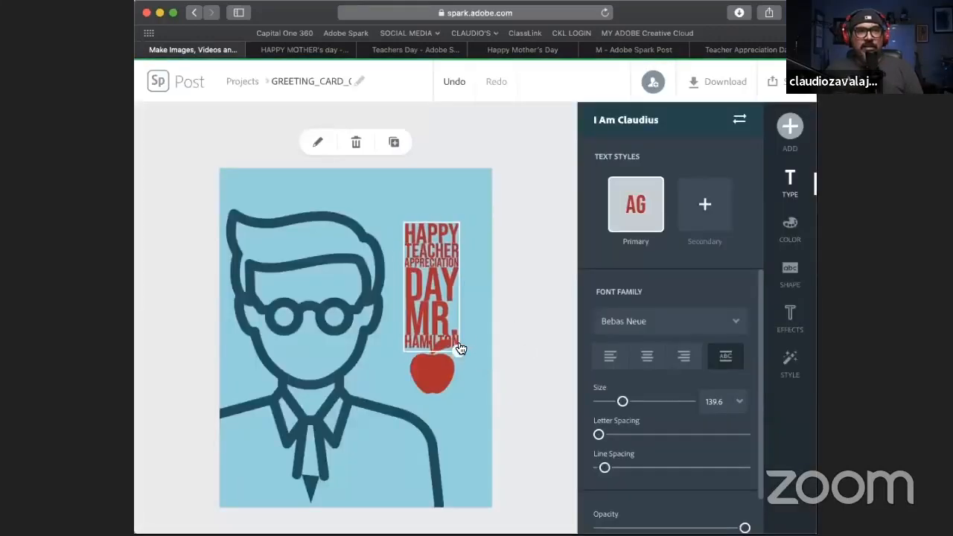
left_click_drag(470, 325, 469, 322)
mouse_move(455, 299)
left_mouse_down()
mouse_move(450, 287)
mouse_move(476, 329)
mouse_move(452, 283)
left_mouse_up()
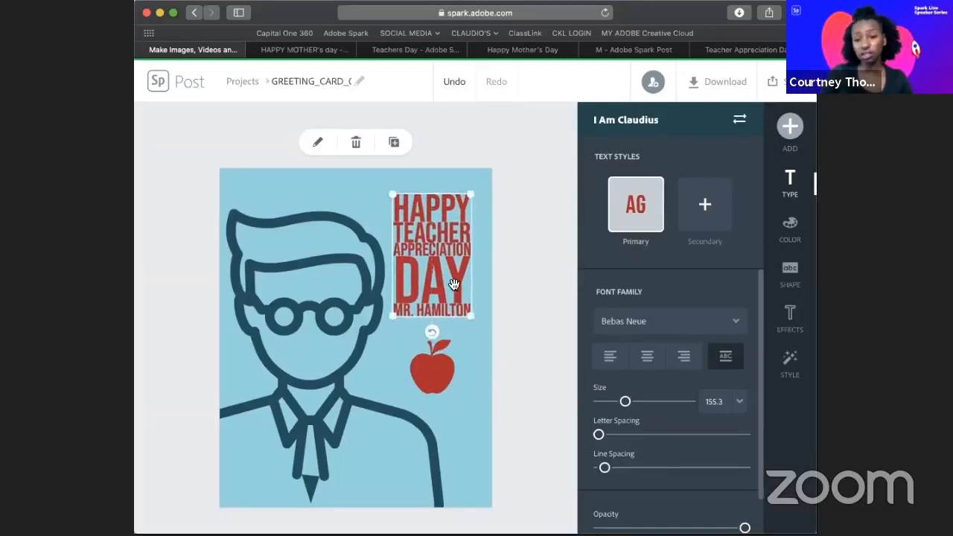
Increase the heading's letter spacing very slightly and its line spacing moderately, and nudge the heading toward the card's right edge
mouse_move(599, 434)
left_mouse_down()
mouse_move(633, 435)
mouse_move(600, 435)
left_mouse_up()
left_click_drag(604, 467, 632, 467)
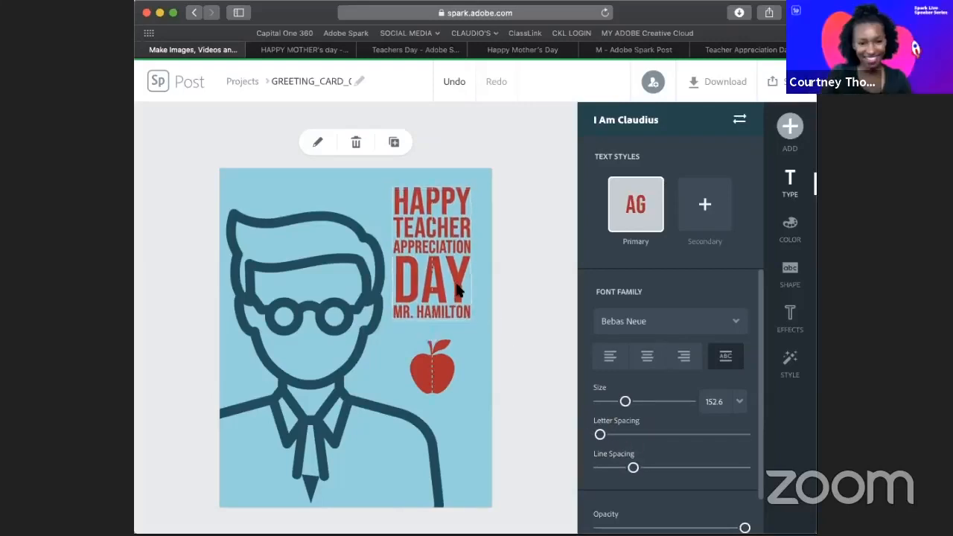
left_click(458, 291)
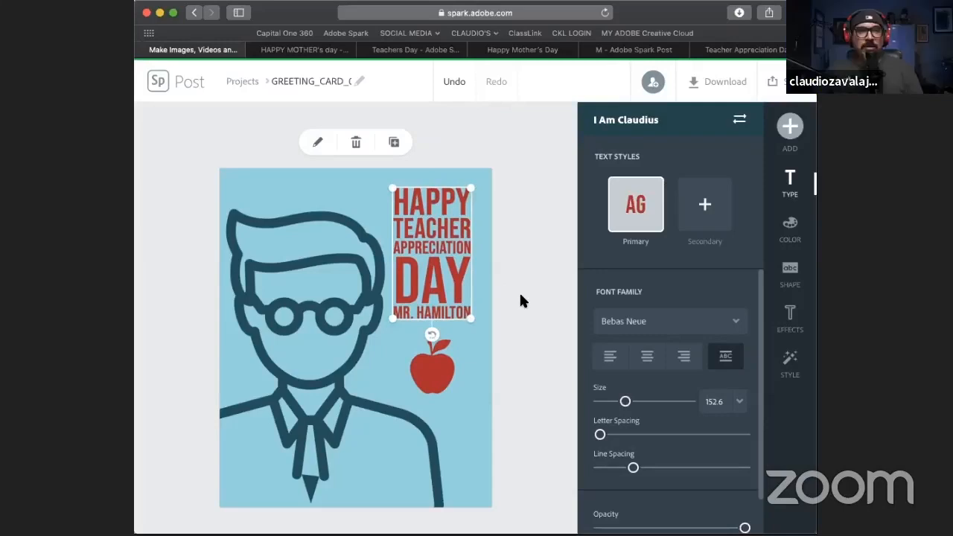
left_click(520, 295)
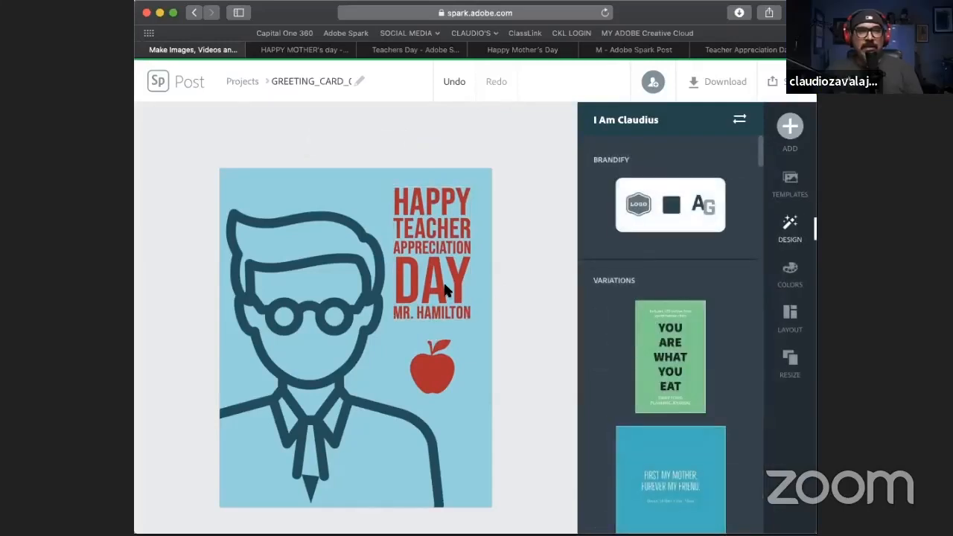
left_click(445, 285)
left_click_drag(450, 285, 453, 281)
left_click(506, 279)
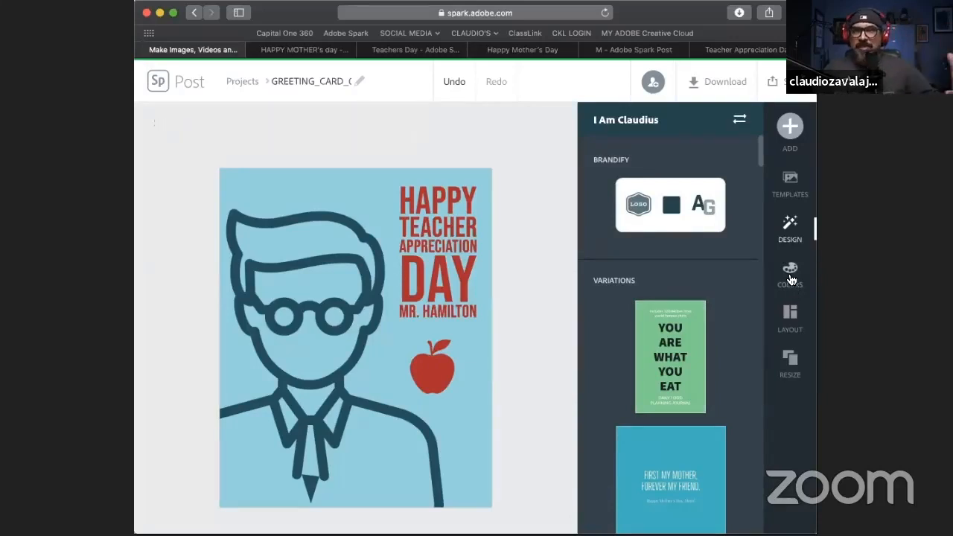
Apply the Decorative color palette of blue, light blue, yellow, white and red to the whole card
left_click(790, 279)
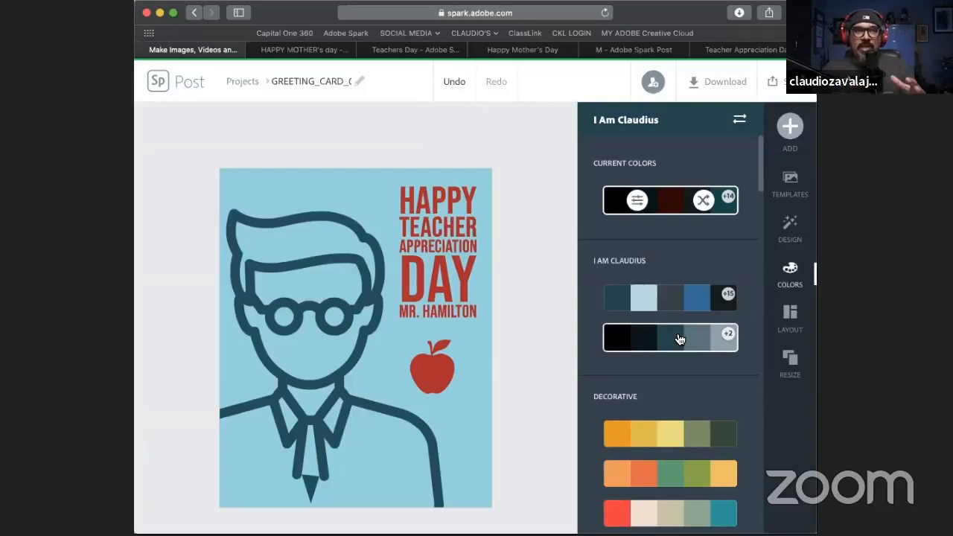
scroll(677, 339, "down", 3)
scroll(676, 333, "down", 10)
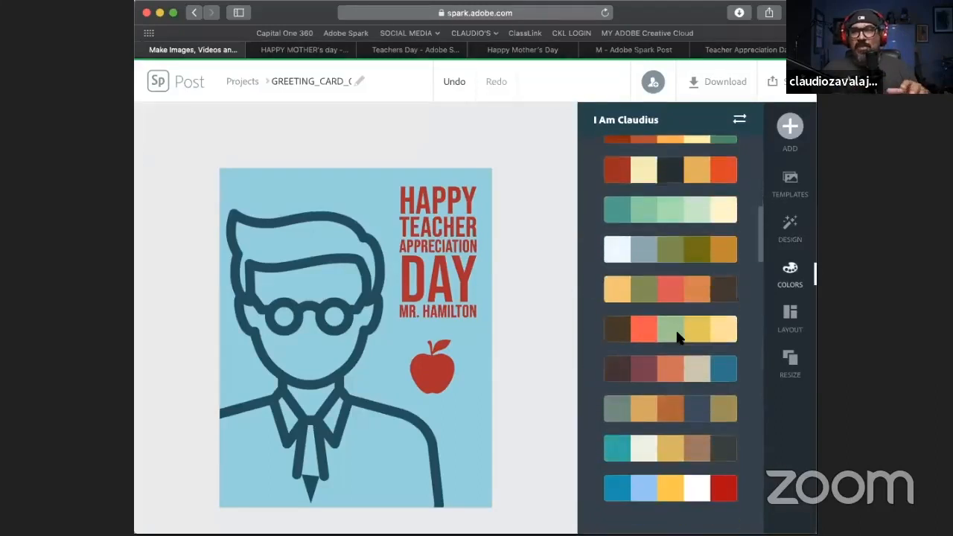
scroll(677, 339, "down", 1)
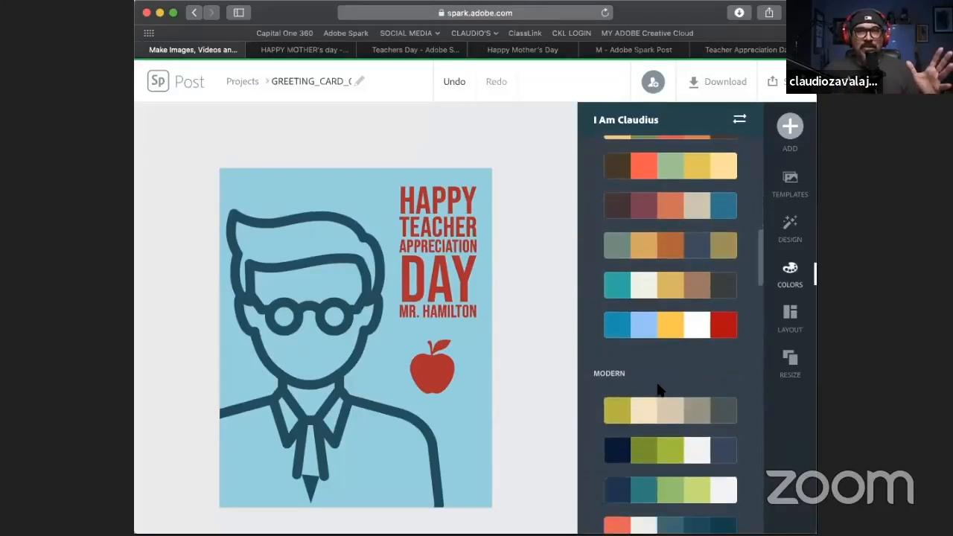
left_click(683, 334)
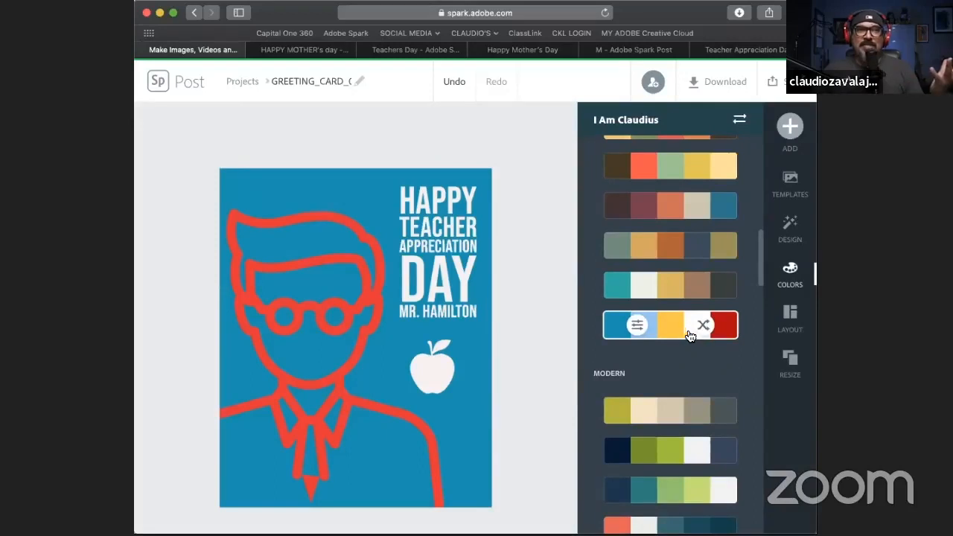
Shuffle the palette's colors until the card has a blue background, a dark red teacher, and a white heading and apple
left_click(701, 327)
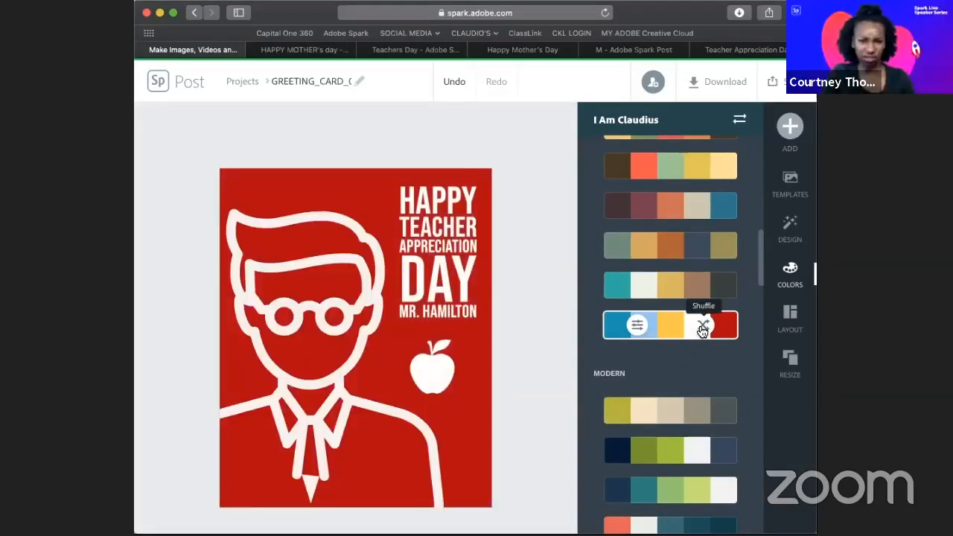
left_click(702, 328)
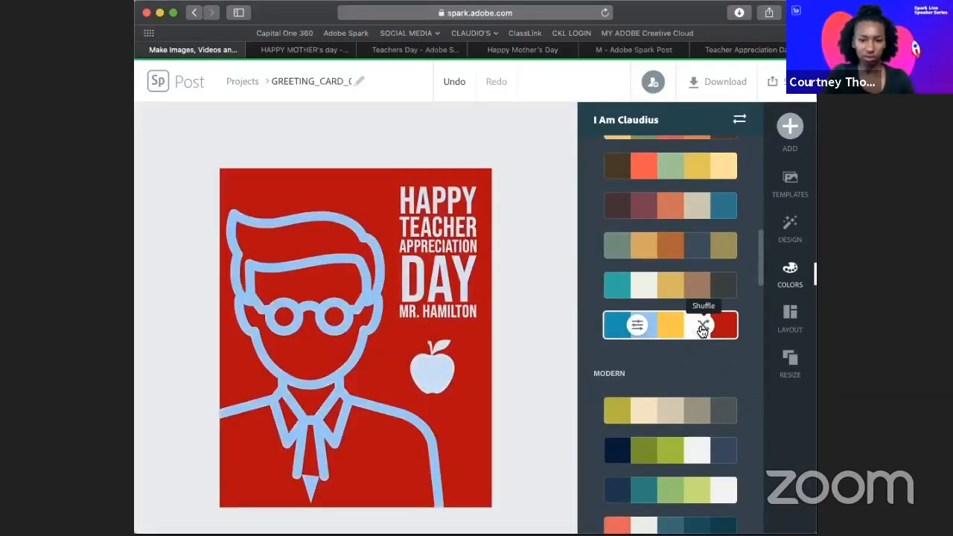
left_click(701, 327)
left_click(702, 327)
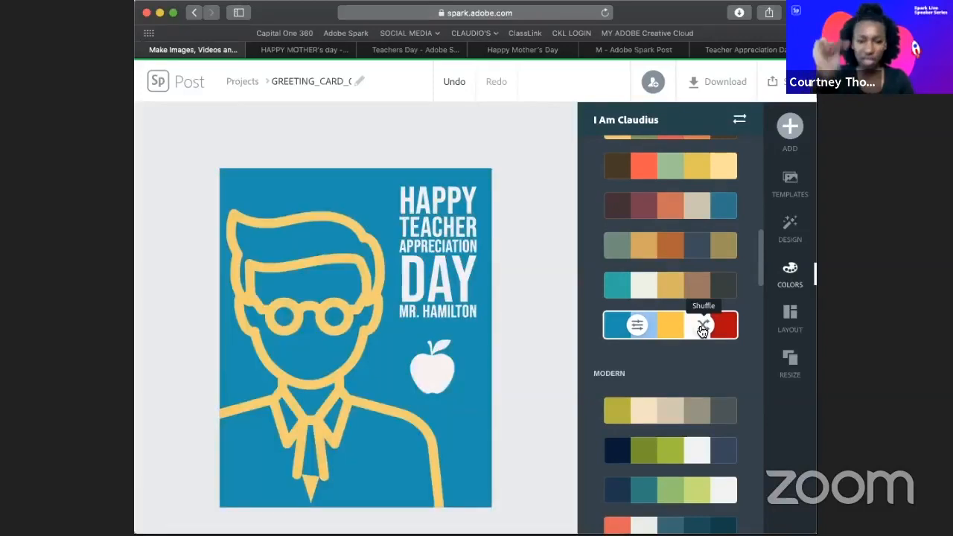
left_click(701, 328)
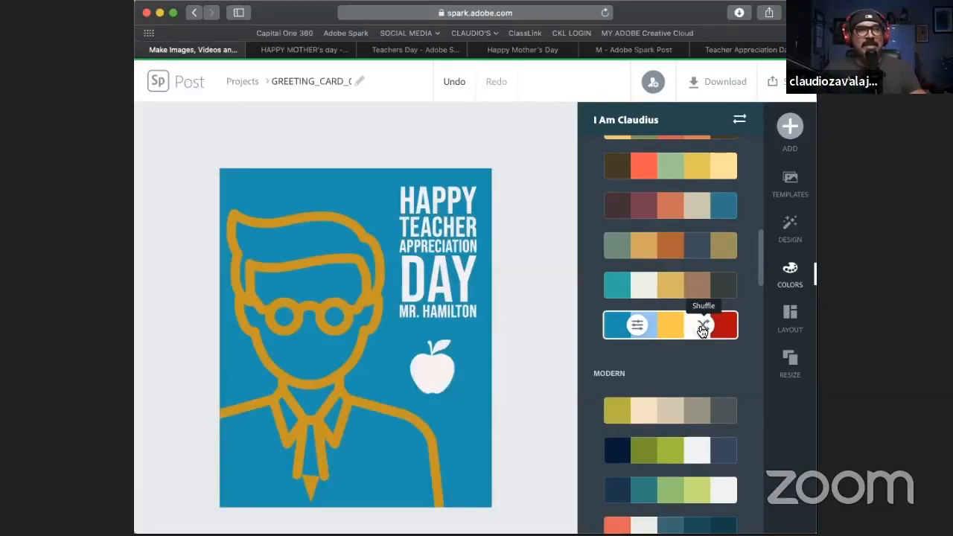
left_click(702, 327)
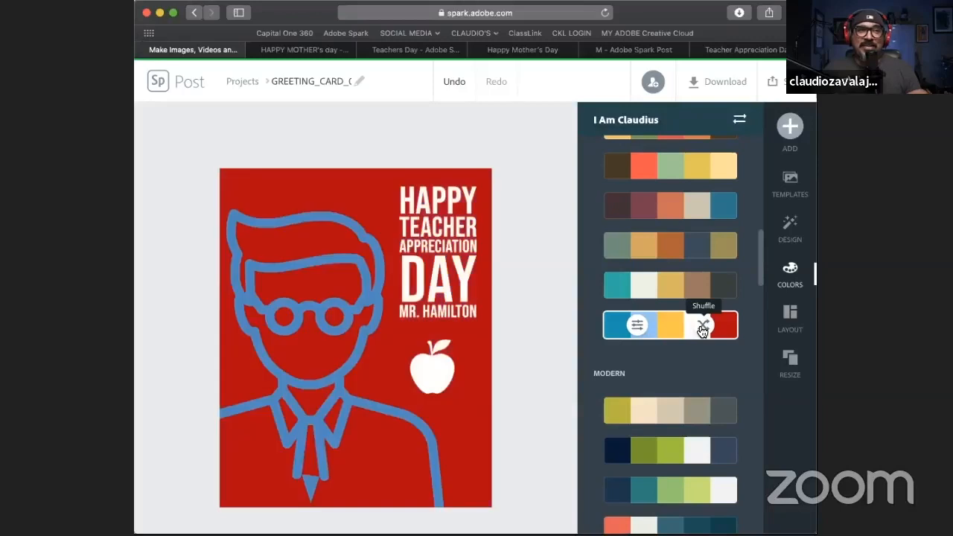
left_click(702, 328)
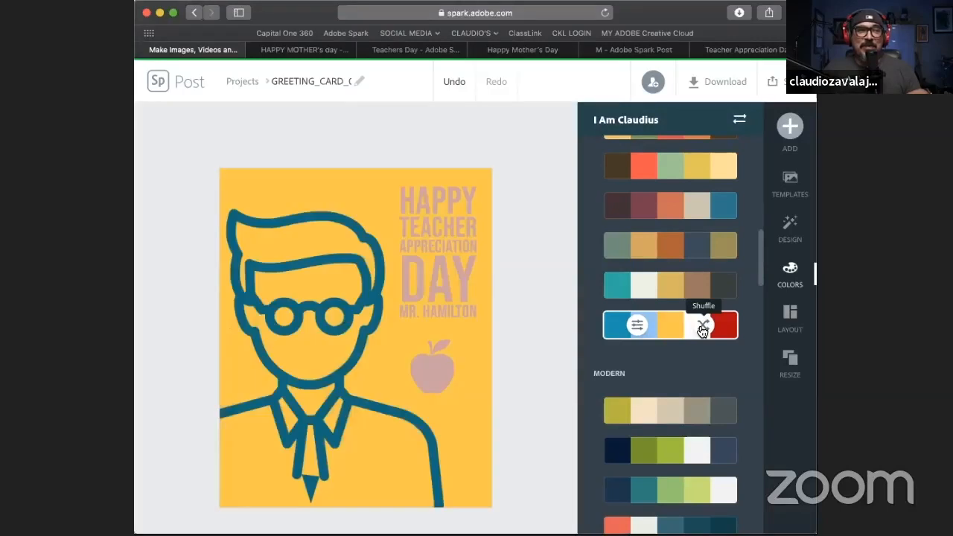
left_click(702, 327)
left_click(701, 327)
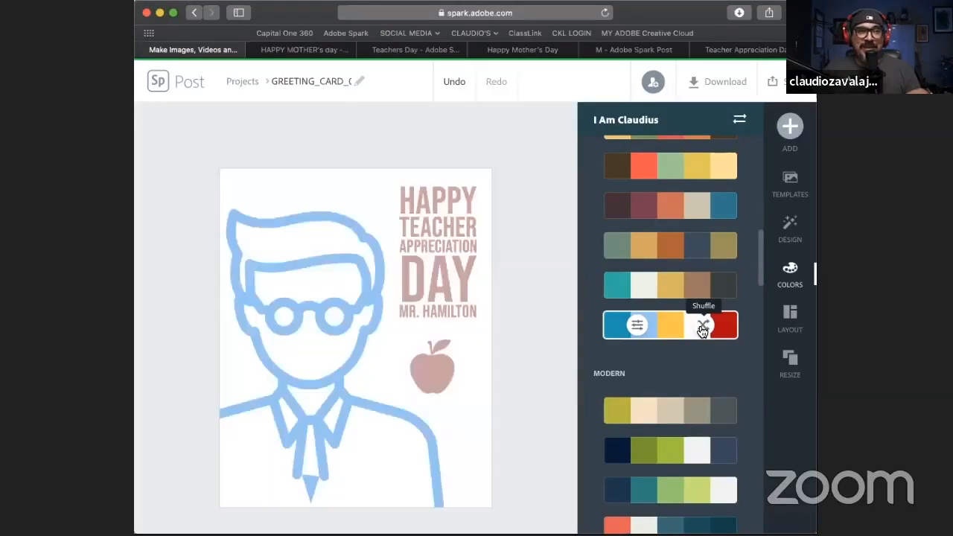
left_click(702, 327)
left_click(701, 328)
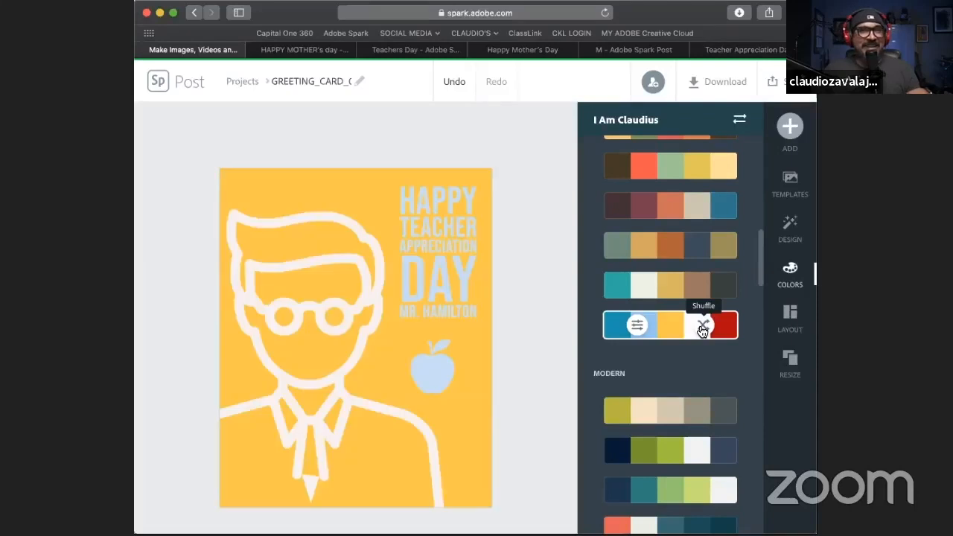
left_click(702, 327)
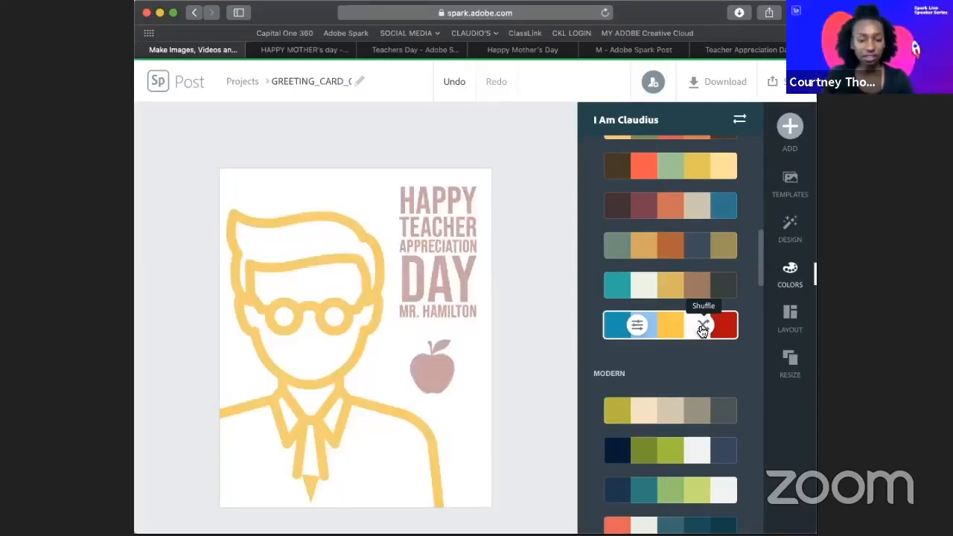
left_click(702, 327)
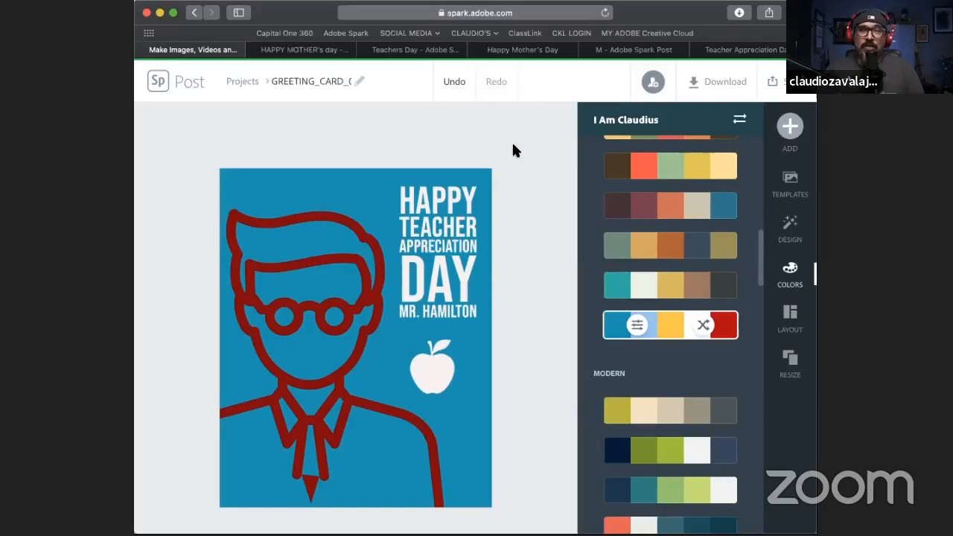
Download the teacher card as a PNG with a solid color background
left_click(736, 90)
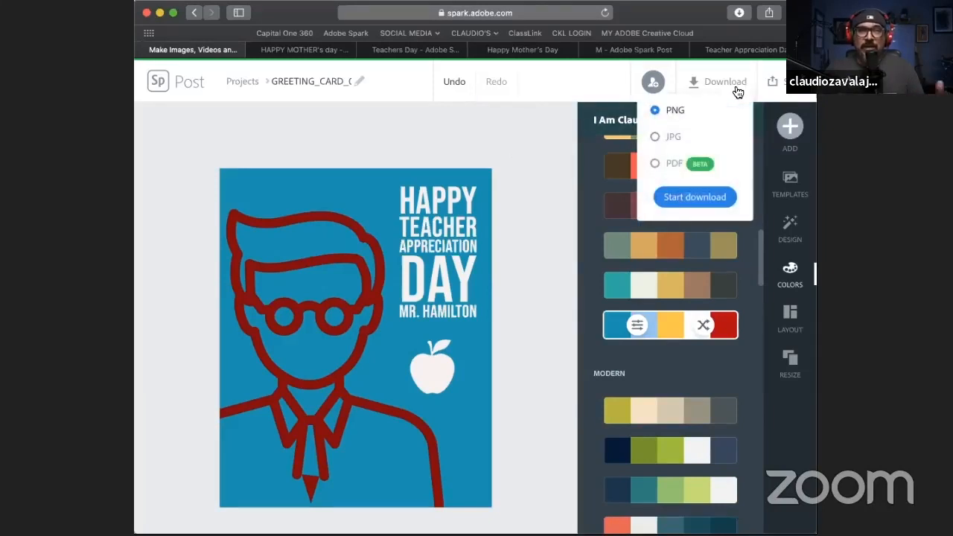
left_click(692, 197)
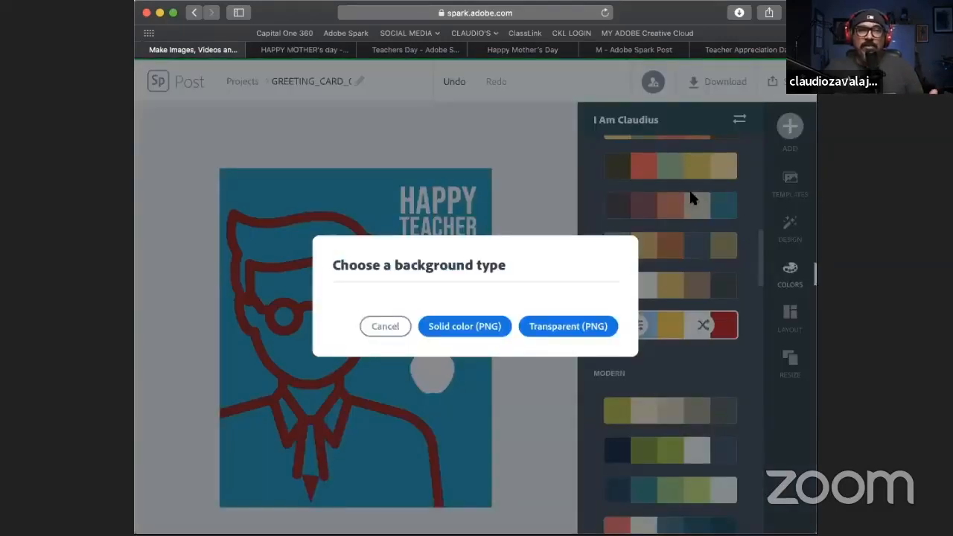
left_click(470, 329)
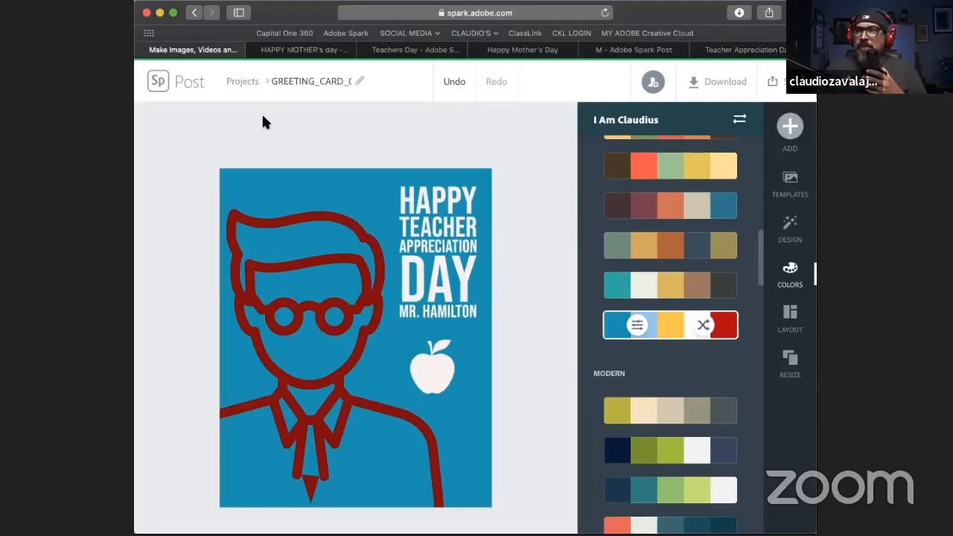
Return to the projects list and try to start a custom-size project in the 1080 x 1350 Instagram Portrait format
left_click(246, 80)
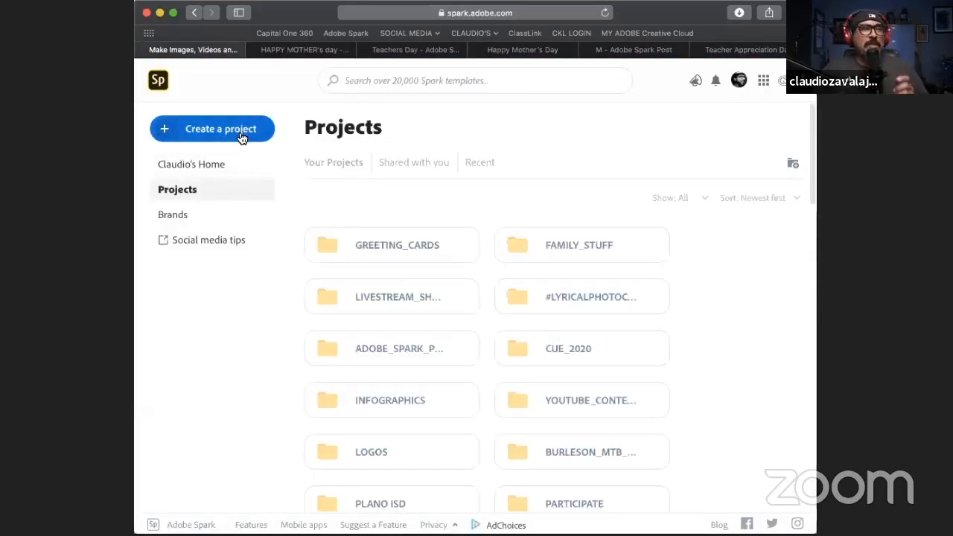
left_click(240, 135)
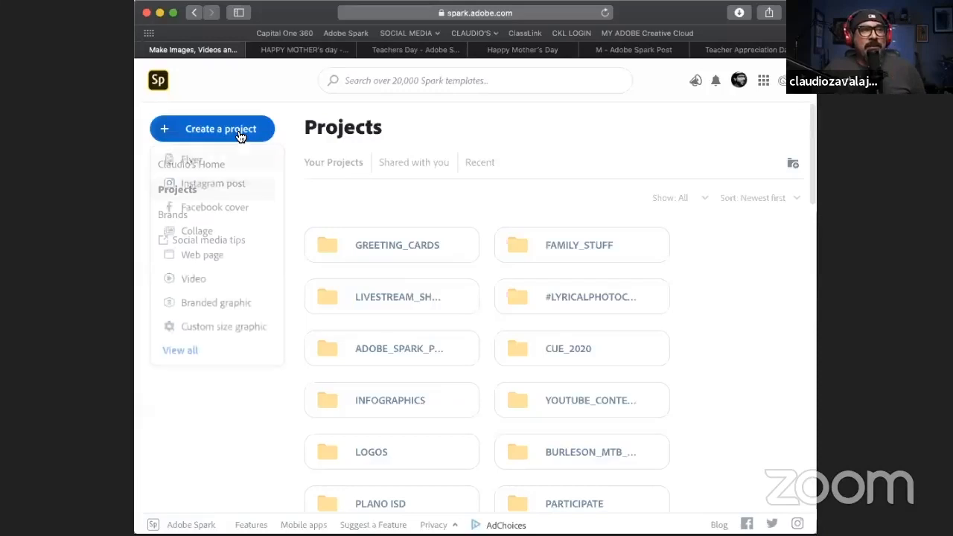
left_click(224, 331)
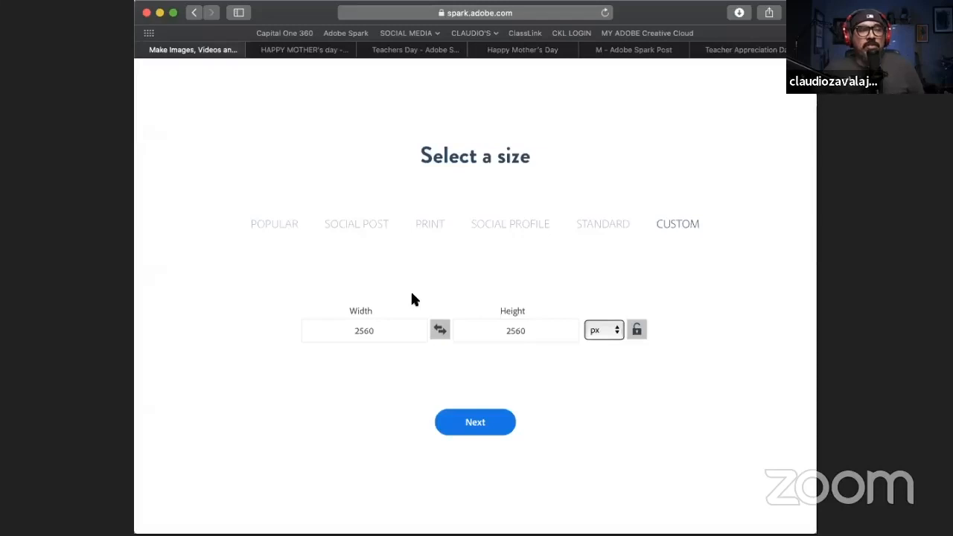
left_click(427, 228)
left_click(296, 227)
left_click(366, 229)
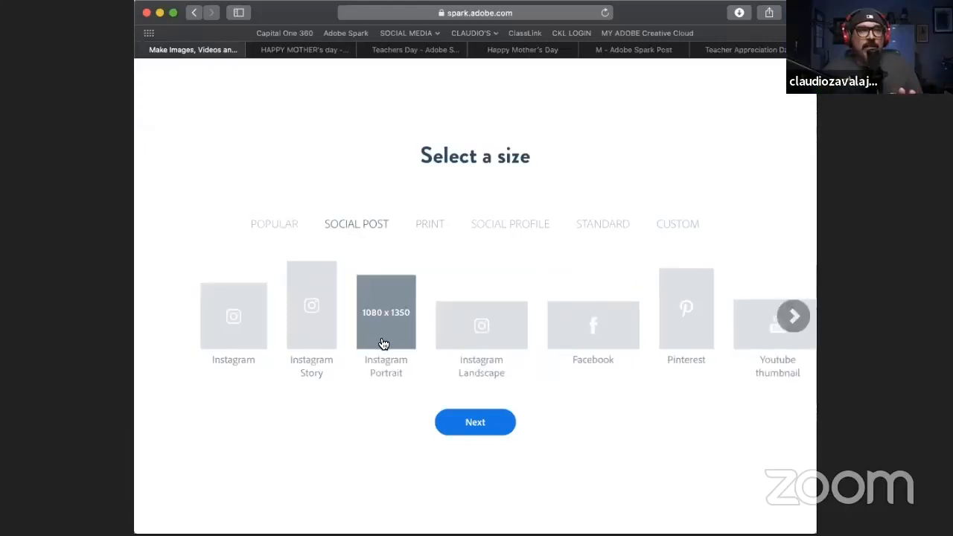
left_click(389, 364)
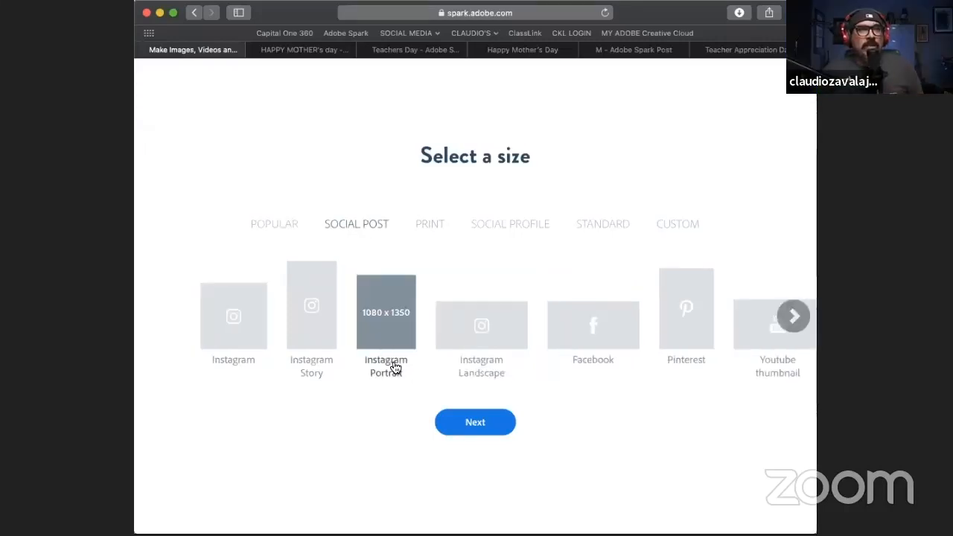
left_click(471, 434)
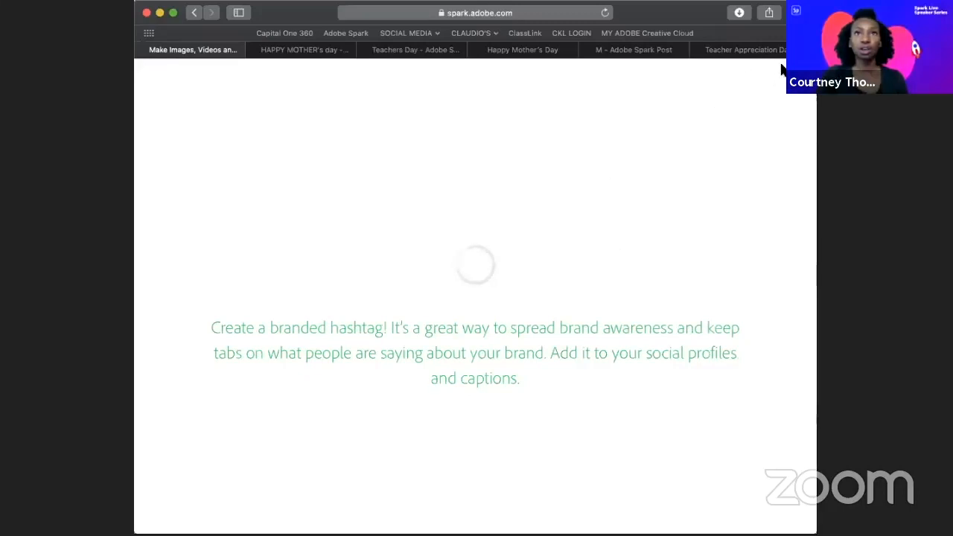
Open the Adobe Spark home page in a new browser tab and switch to it
key("super+t")
type("spa")
key("Return")
left_click(184, 49)
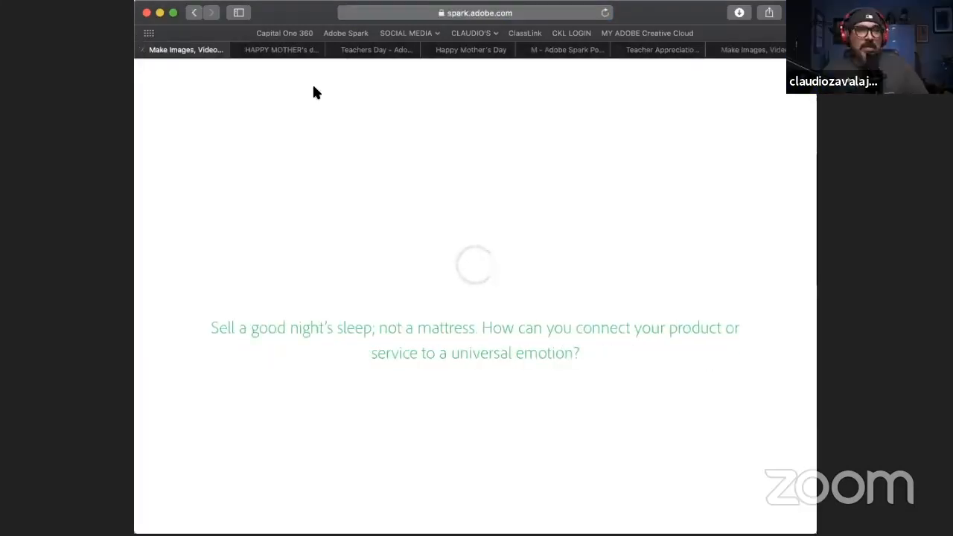
left_click(774, 52)
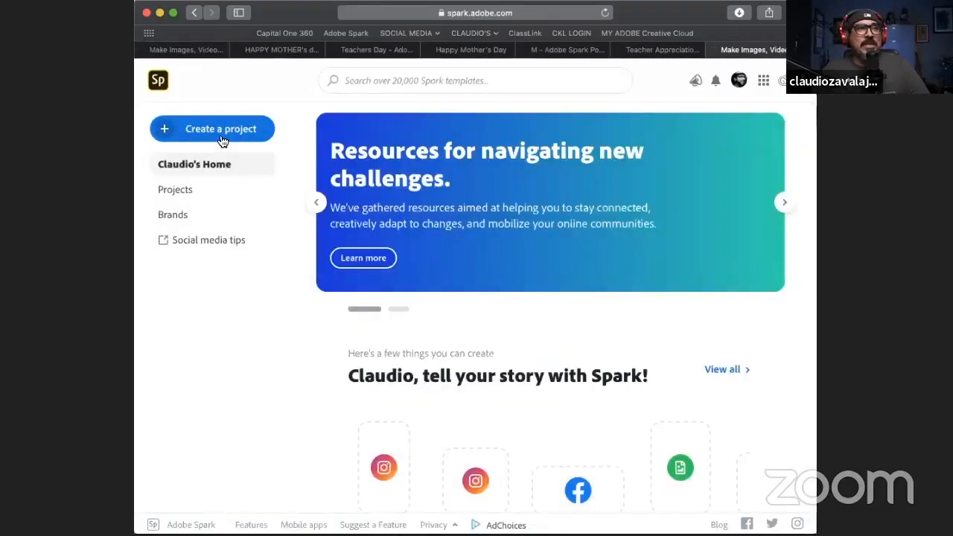
Create a new blank custom-size graphic in the Instagram Portrait social post format
left_click(221, 136)
left_click(235, 327)
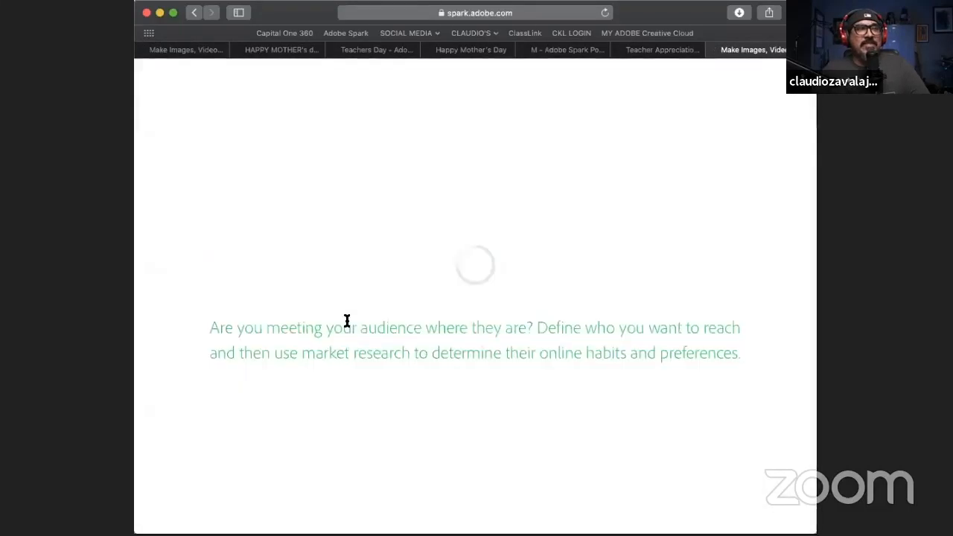
left_click(362, 226)
left_click(398, 276)
left_click(465, 423)
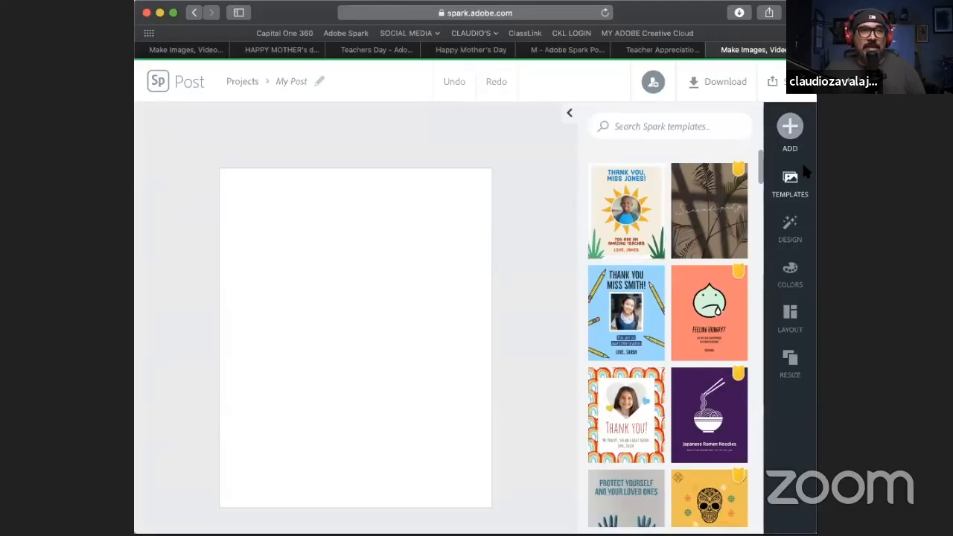
Search the icons that can be added to the blank post for "badge"
left_click(789, 128)
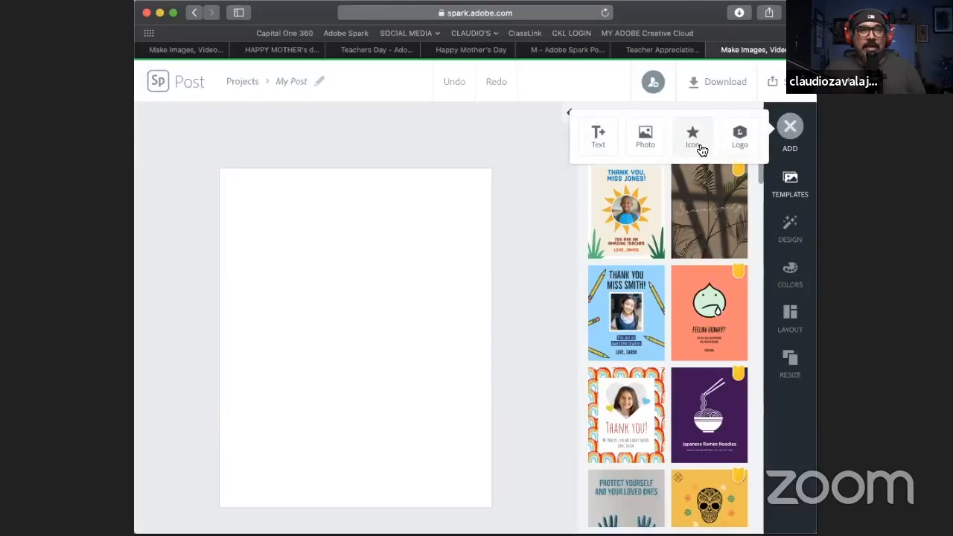
left_click(699, 151)
type("badge")
key("Return")
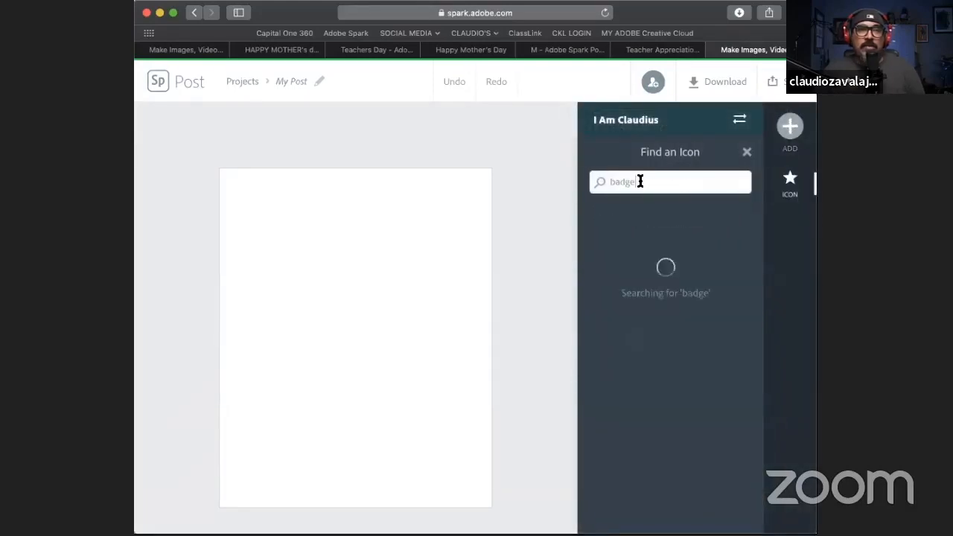
Search the icons for "superhero" and look through the results
left_click(640, 181)
type("ba")
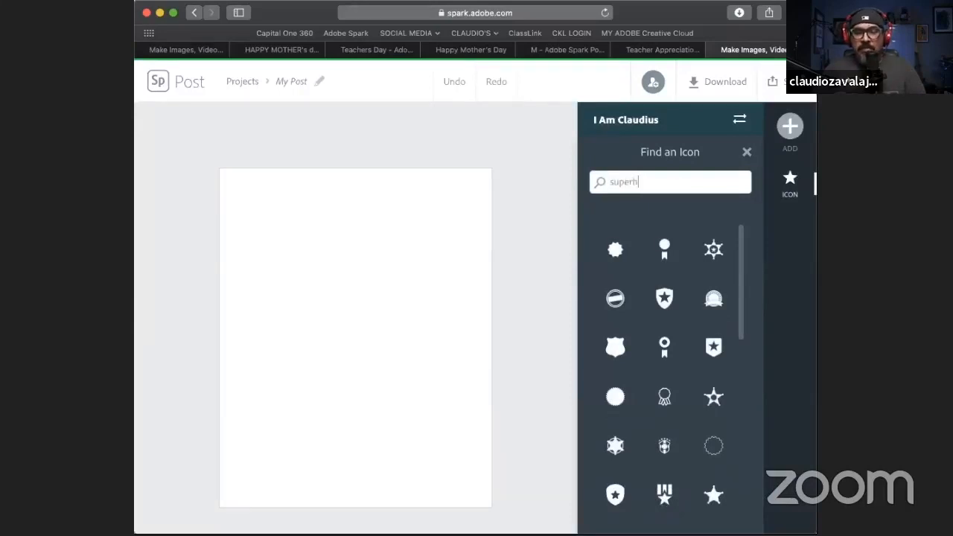
key("Return")
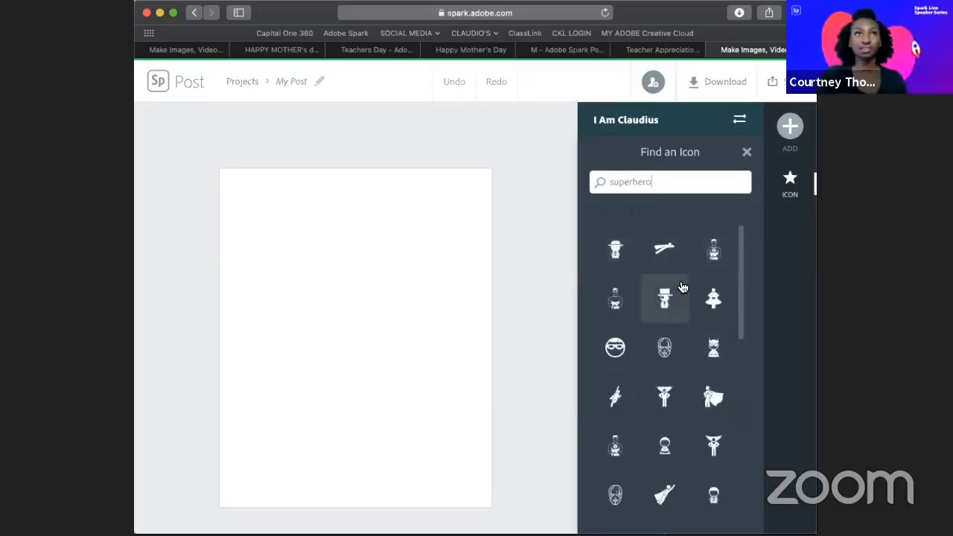
scroll(681, 287, "down", 3)
scroll(681, 287, "down", 9)
scroll(682, 287, "down", 5)
scroll(680, 288, "down", 10)
scroll(680, 287, "down", 10)
scroll(680, 288, "down", 10)
scroll(680, 288, "up", 10)
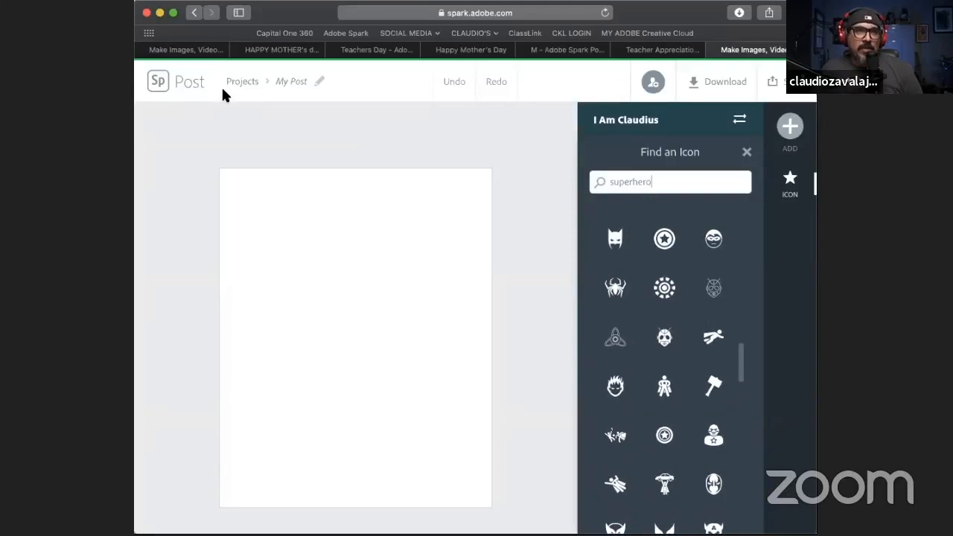
Leave the blank post, saving it as a project, and open the red Happy Mother's Day greeting card from the projects list
left_click(243, 84)
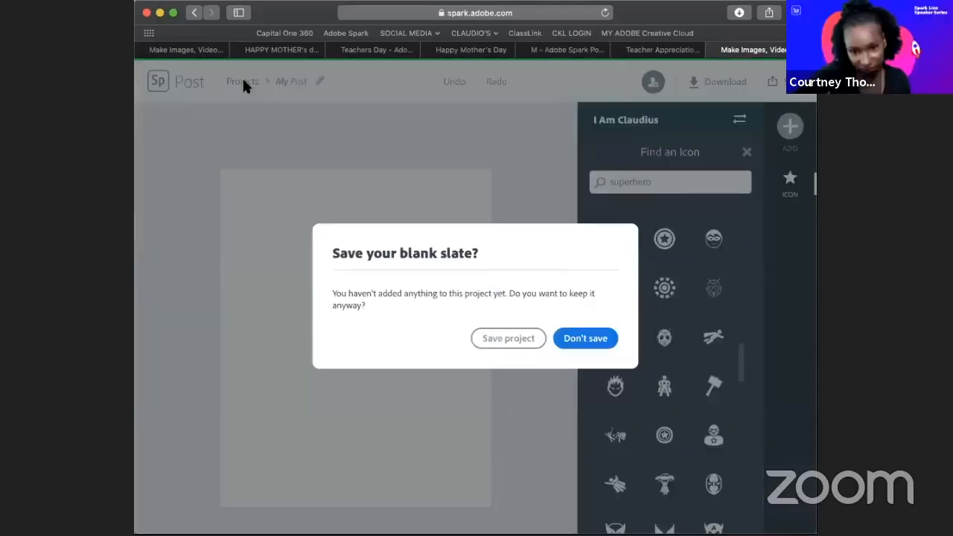
left_click(519, 338)
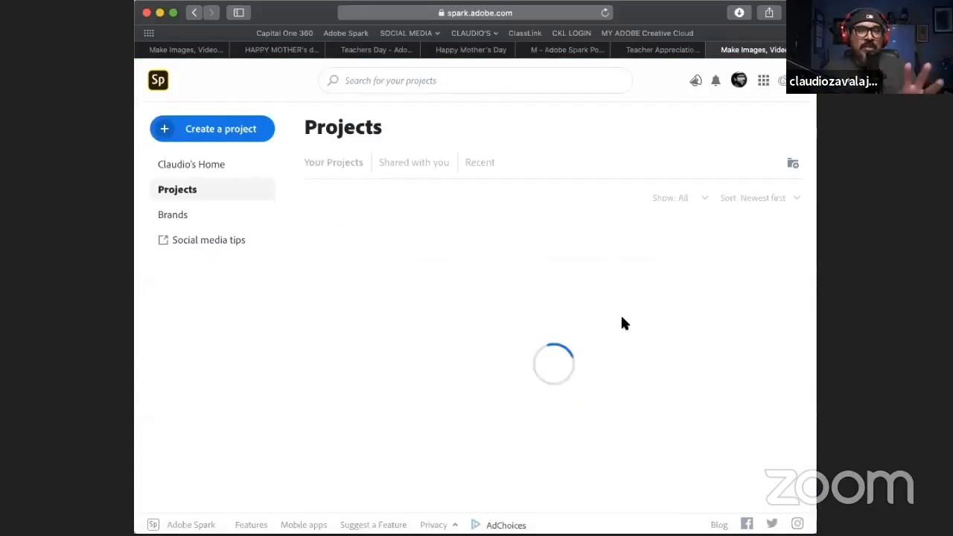
scroll(482, 421, "down", 3)
scroll(482, 414, "down", 3)
left_click(435, 407)
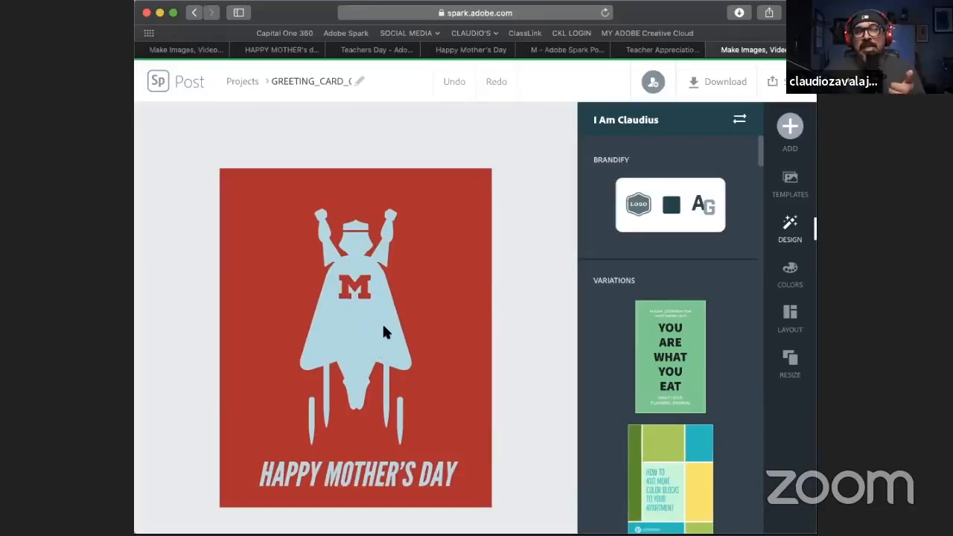
Try moving the caped superhero figure aside and undo it, and move the head icon off the figure to the empty area beside the raised fist
left_click_drag(388, 328, 454, 330)
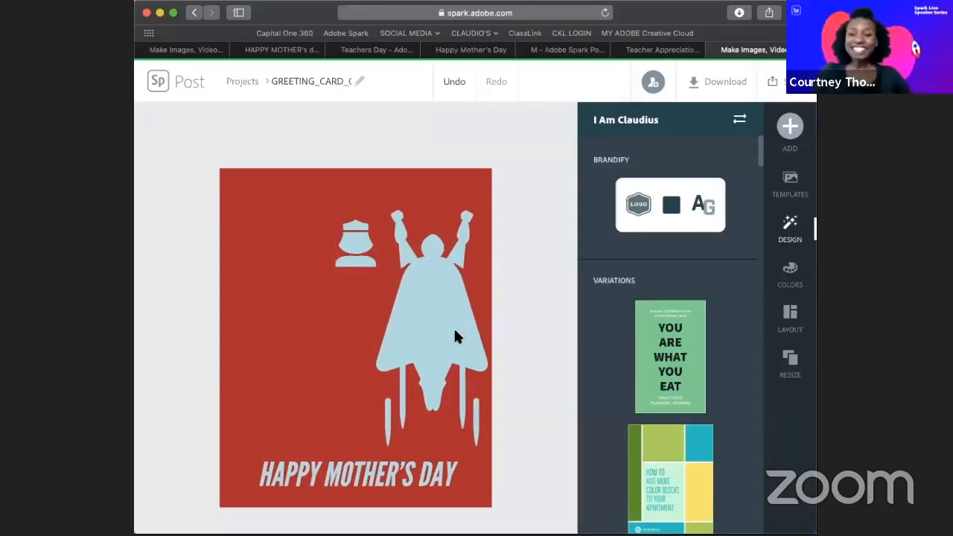
left_click(454, 82)
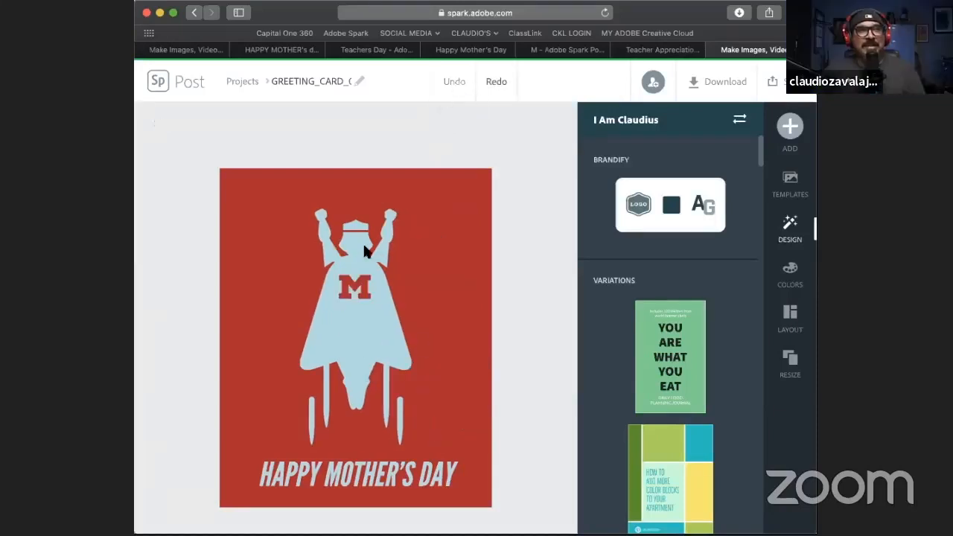
left_click_drag(351, 229, 440, 232)
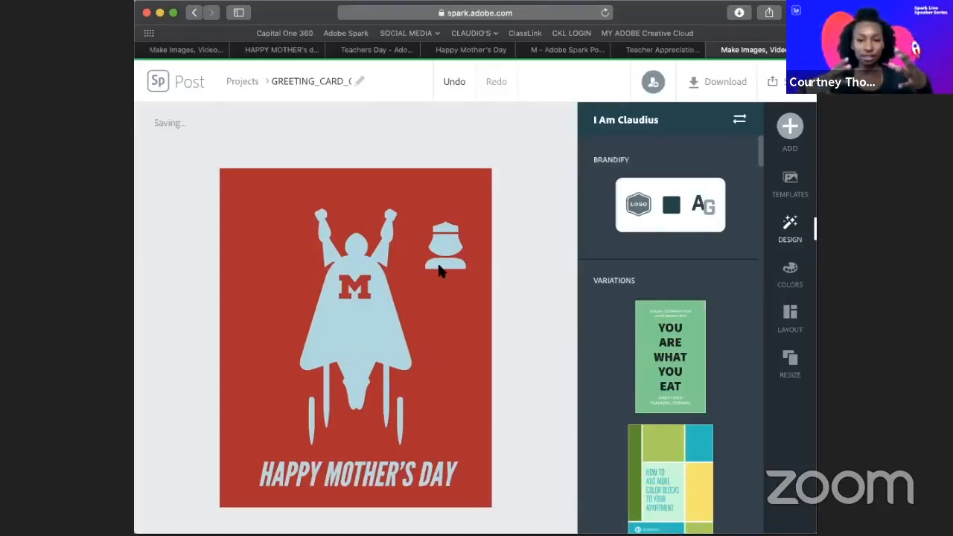
View the source and license information of the caped superhero icon, and deselect the icon
left_click(378, 336)
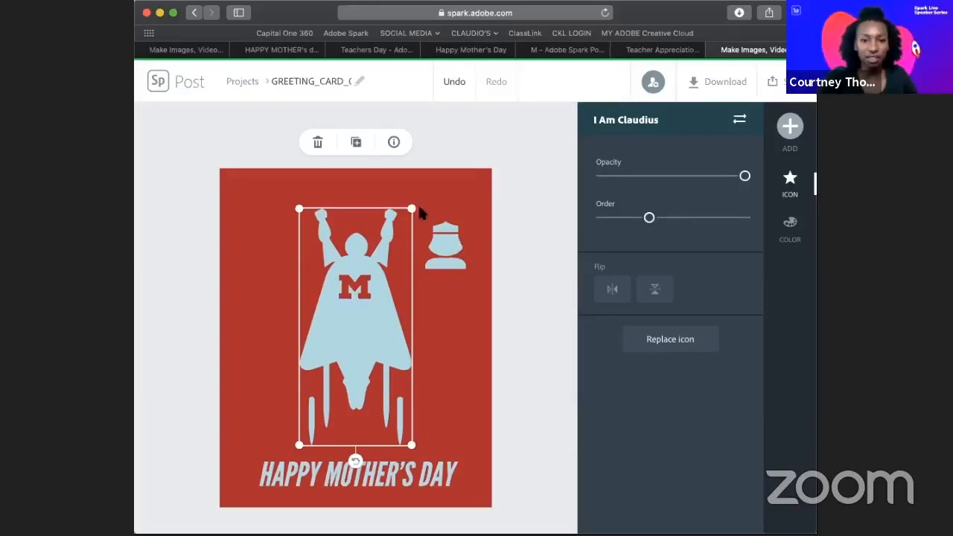
left_click(395, 143)
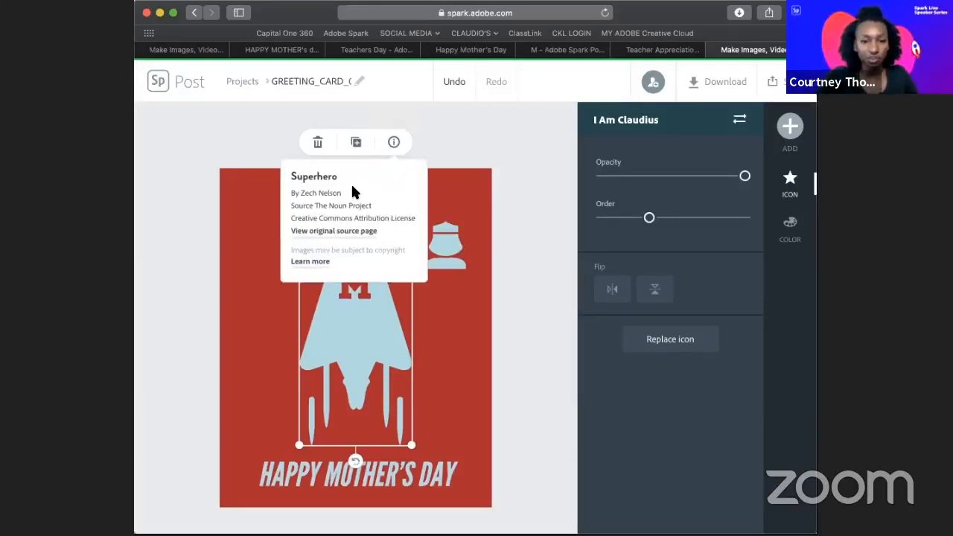
left_click(524, 199)
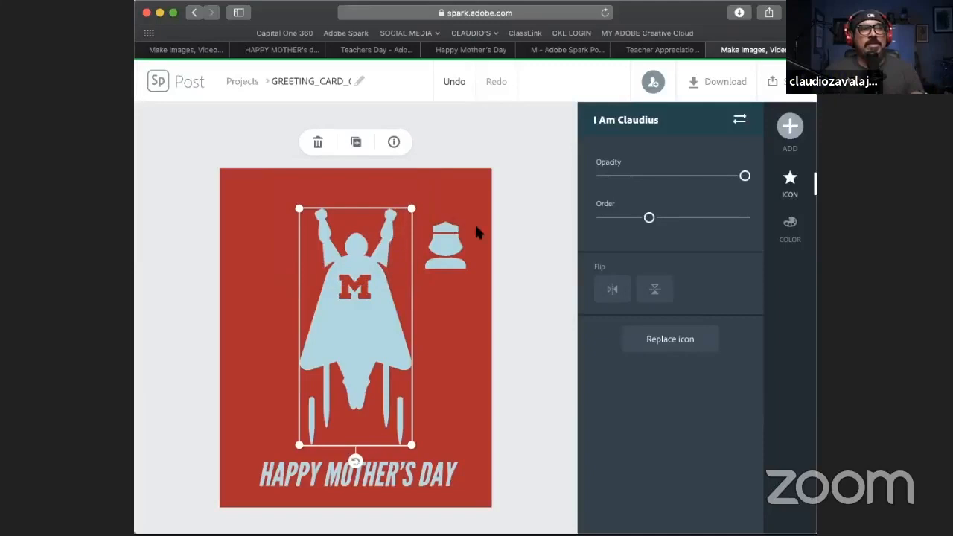
left_click(544, 177)
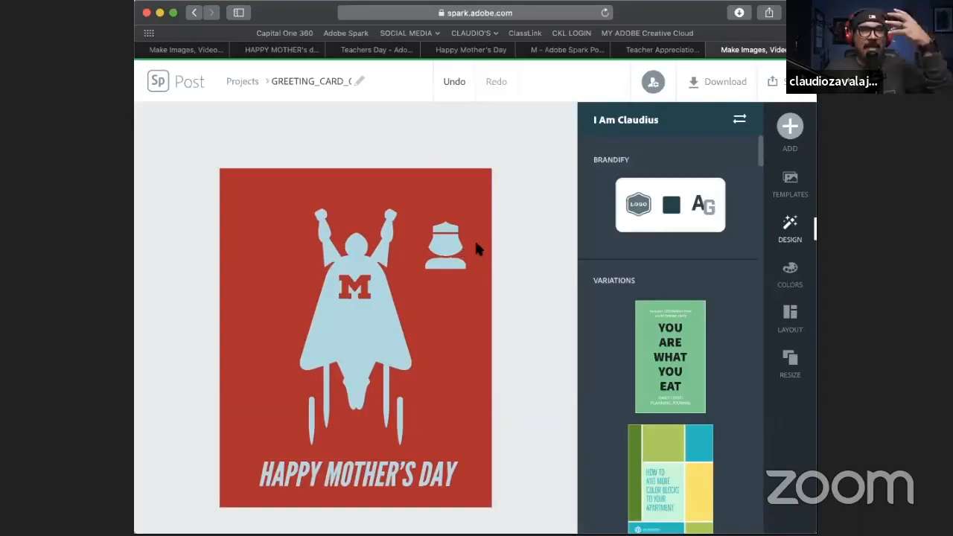
Search the icons for "wonder woman" and add the solid head-and-shoulders icon with the tiara to the card
left_click(790, 127)
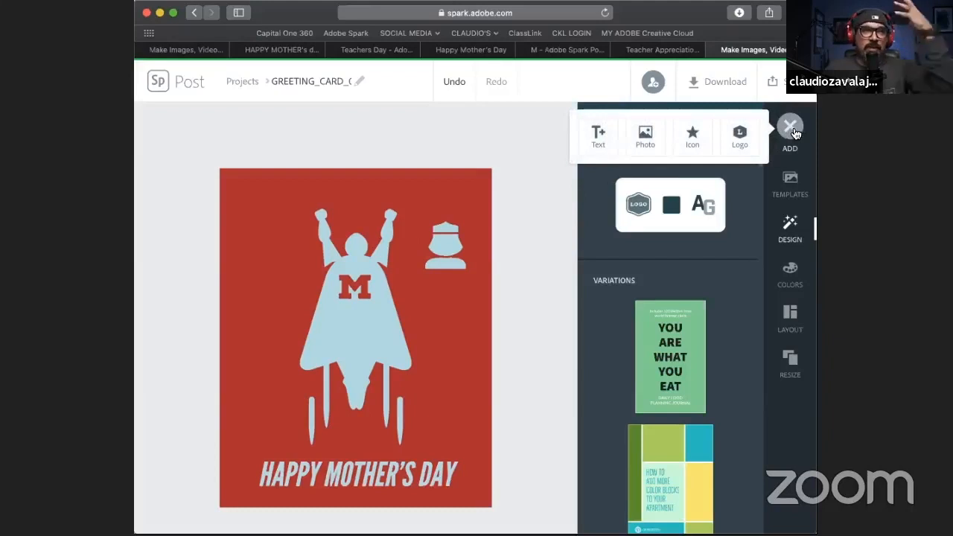
left_click(692, 138)
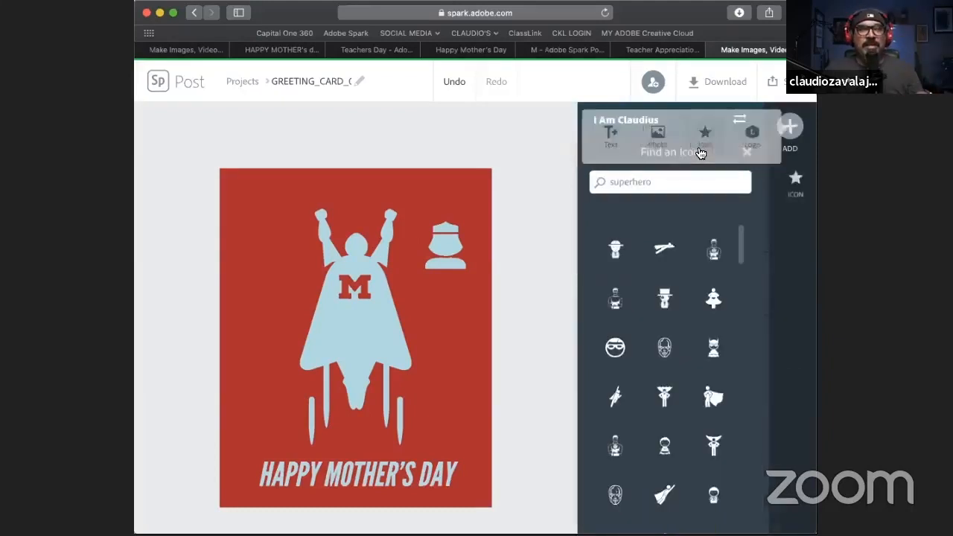
left_click_drag(670, 181, 563, 176)
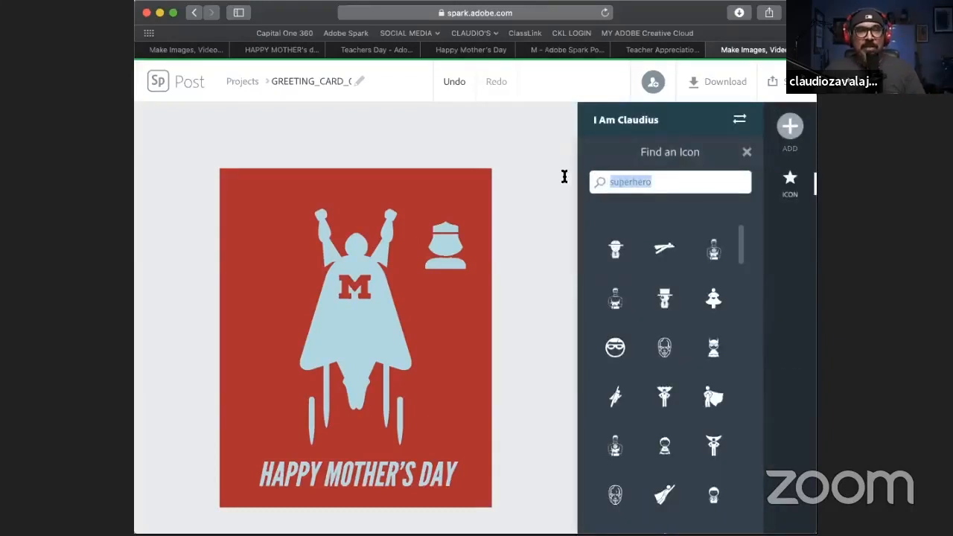
type("wonder")
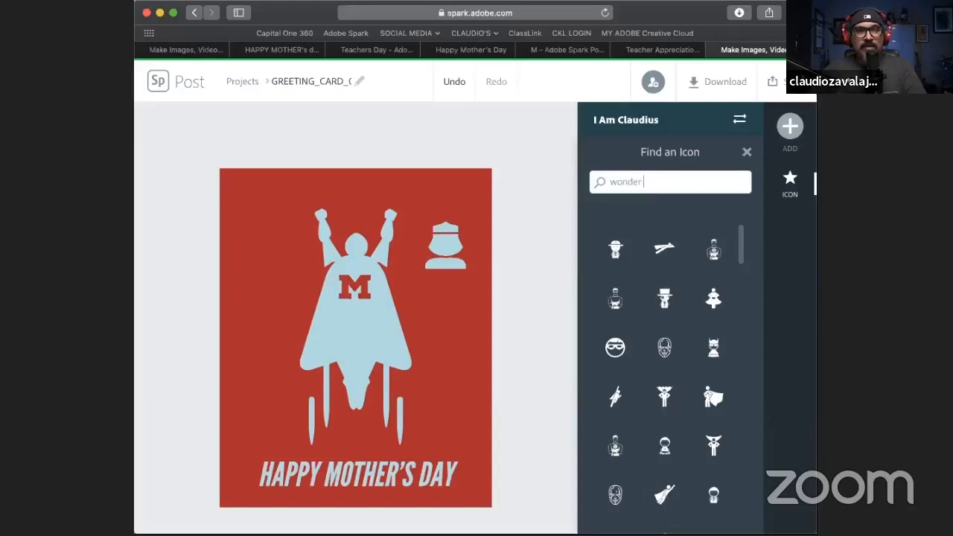
type(" woman")
key("Return")
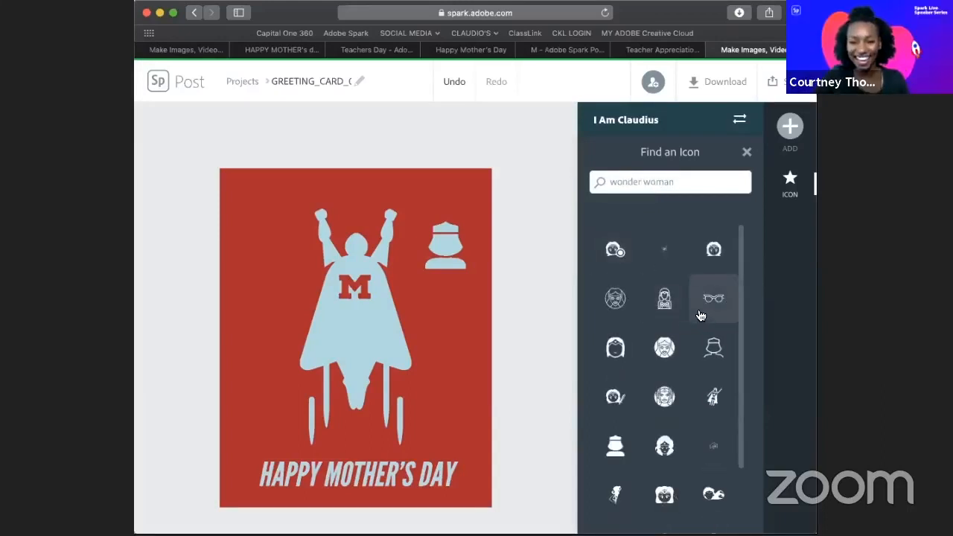
scroll(692, 334, "down", 1)
scroll(616, 449, "down", 4)
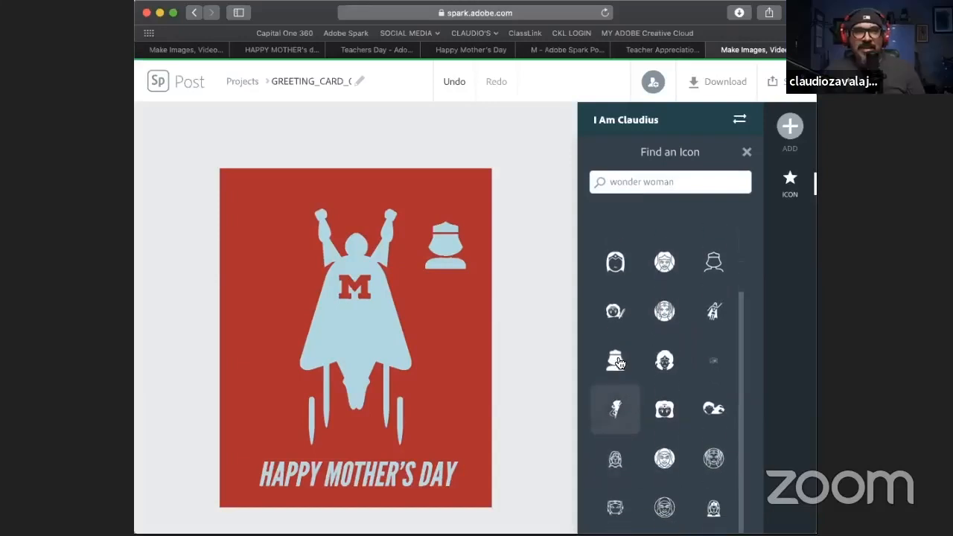
left_click(614, 365)
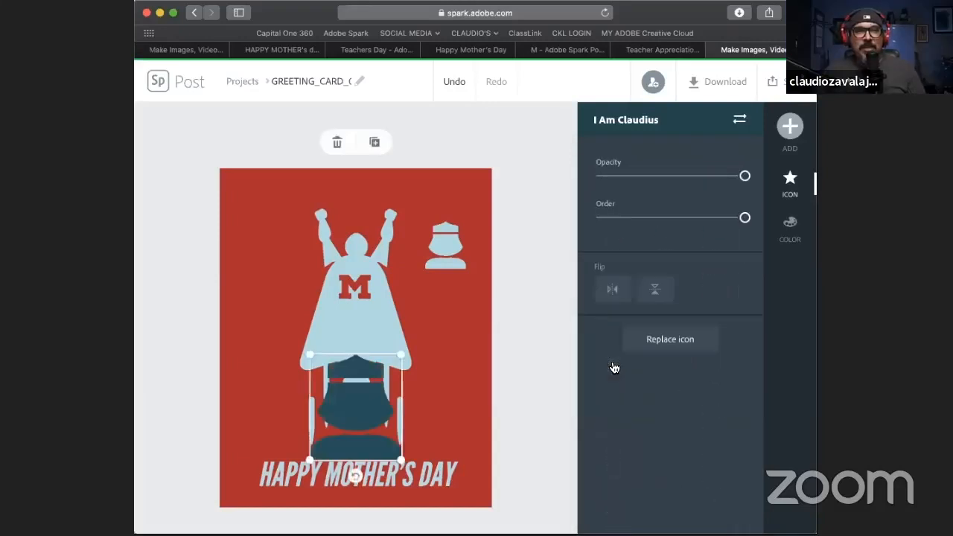
Move the new dark head icon up over the cape, and delete the spare light-blue head icon beside the raised fist
left_click_drag(374, 393, 383, 311)
left_click(445, 244)
left_click(317, 141)
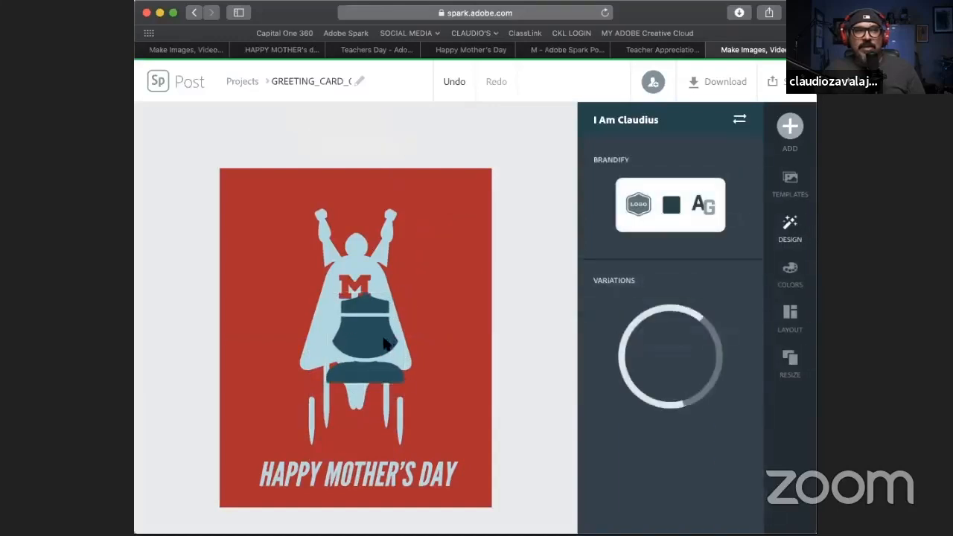
Scale down the dark tiara head icon and place it over the caped figure's head, between the raised fists
left_click(378, 272)
left_click_drag(392, 258, 355, 240)
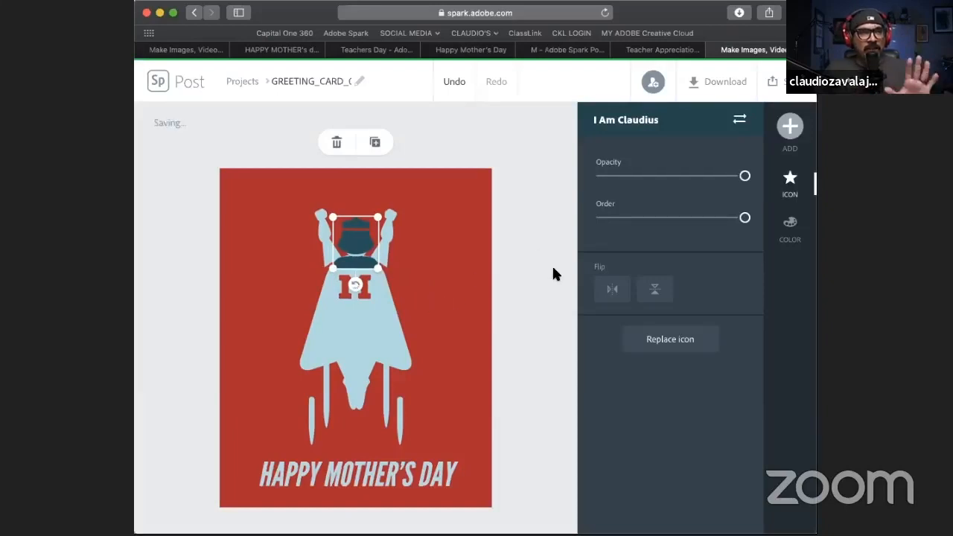
scroll(709, 231, "up", 5)
scroll(663, 244, "down", 5)
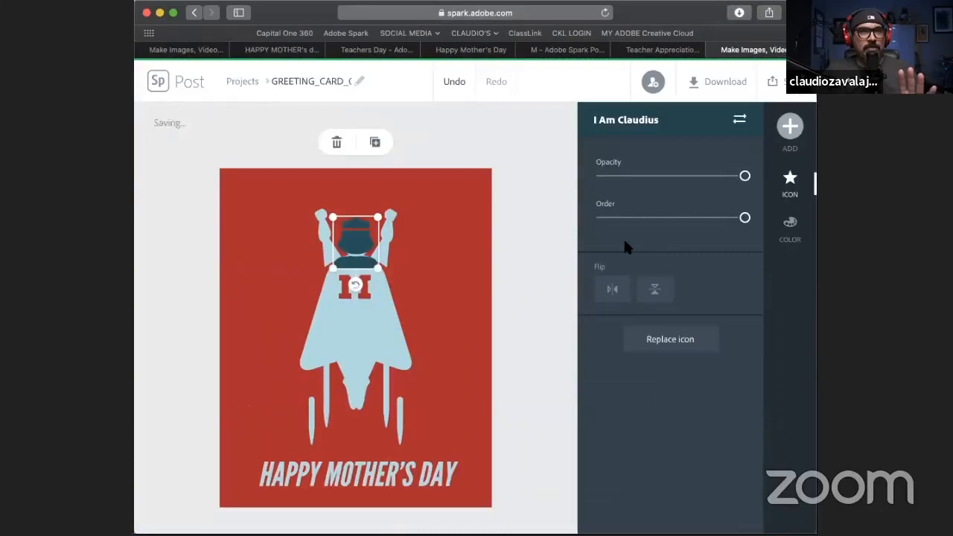
Recolor the tiara head icon with the brand's pale blue that matches the caped figure, and deselect it
left_click(790, 227)
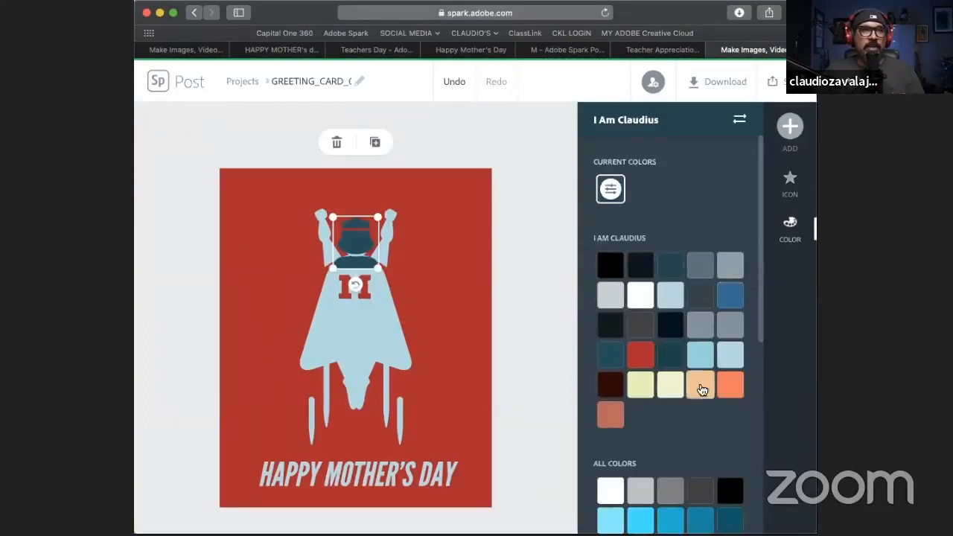
left_click(704, 357)
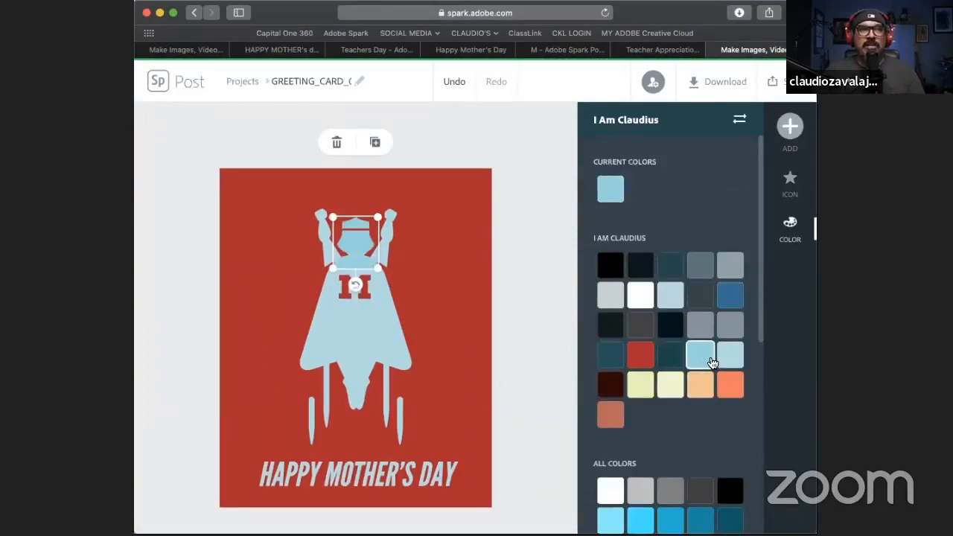
left_click(726, 355)
left_click(530, 349)
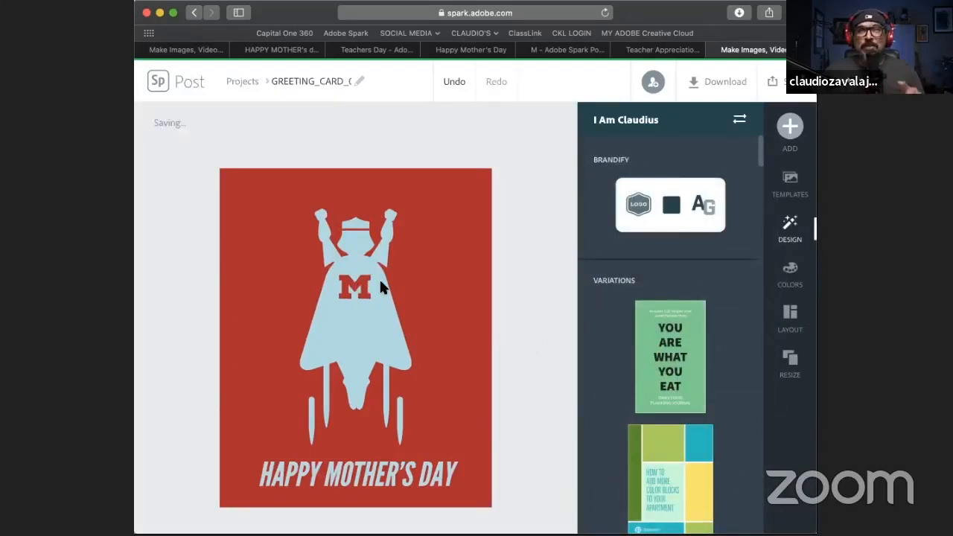
Move the letter M off the cape onto the title, group the head icon with the caped figure, and shift the group slightly
left_click_drag(357, 295, 370, 476)
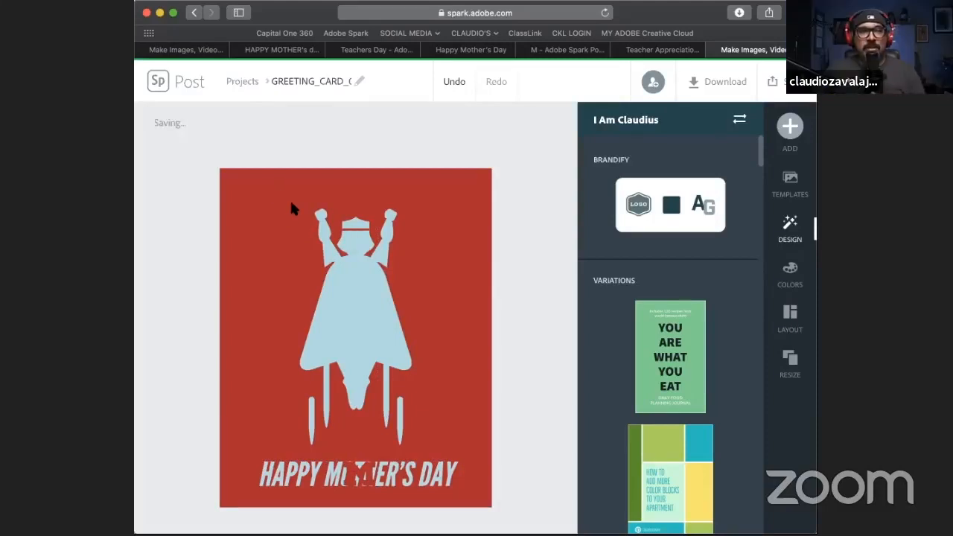
left_click_drag(503, 326, 283, 214)
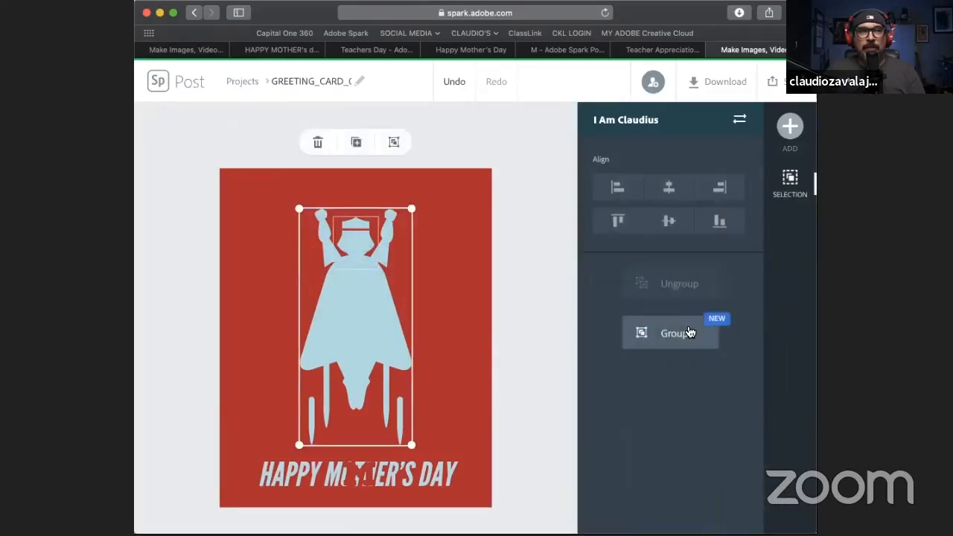
left_click(673, 334)
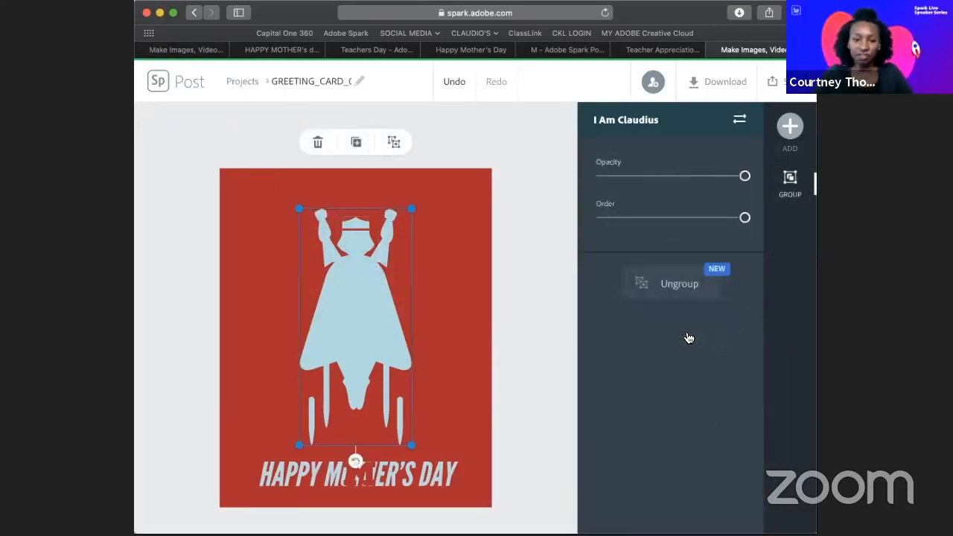
left_click_drag(412, 325, 383, 324)
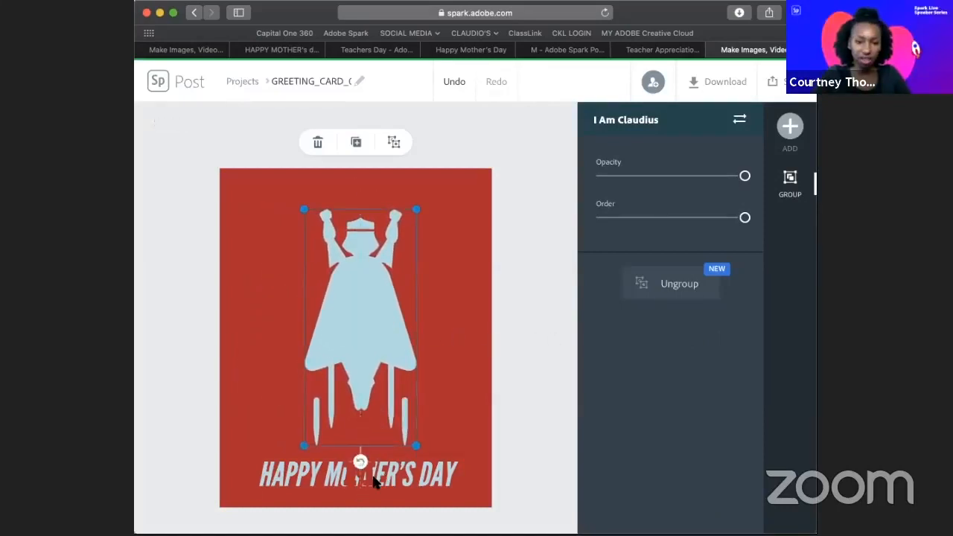
Move the letter M back onto the middle of the cape and bring it to the front with order 3
left_click(363, 480)
left_click_drag(363, 484, 360, 376)
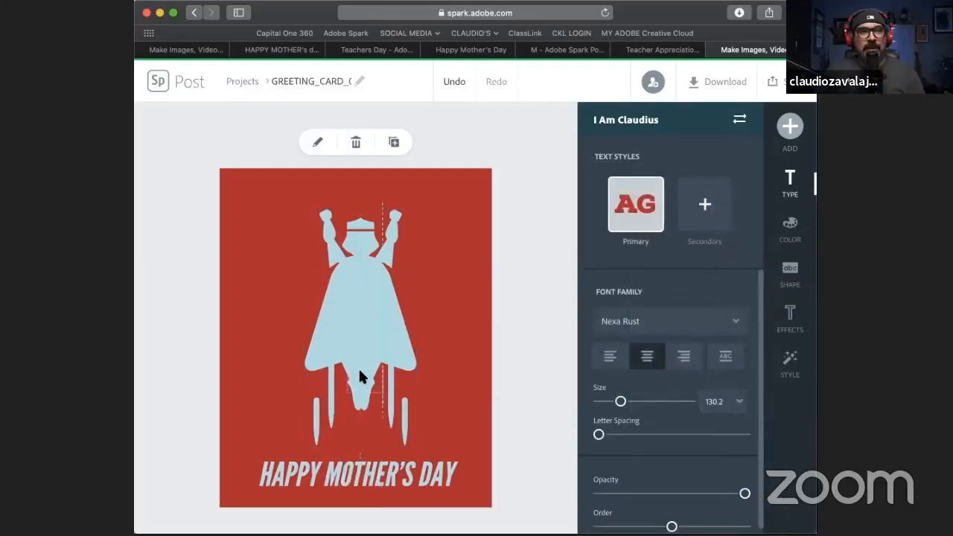
left_click_drag(360, 314, 360, 314)
scroll(596, 451, "down", 1)
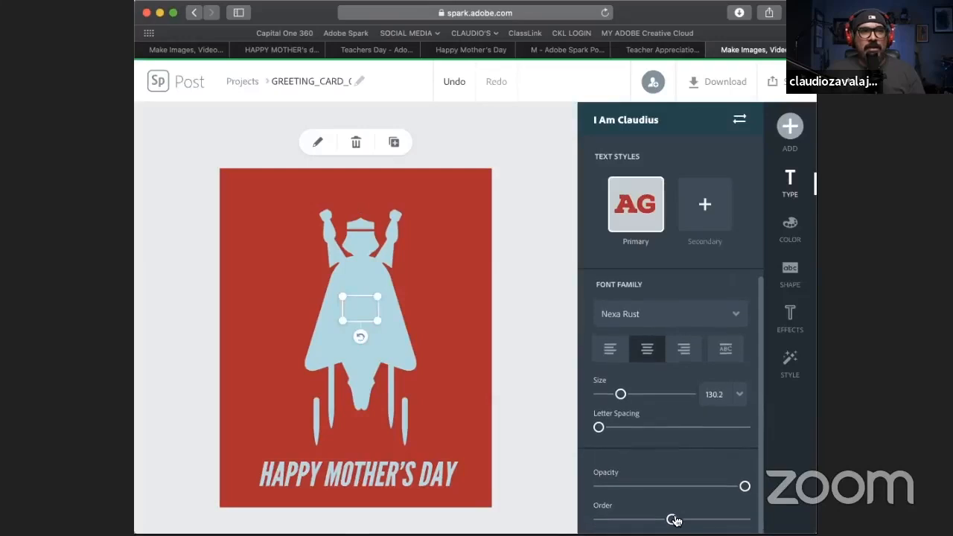
mouse_move(671, 519)
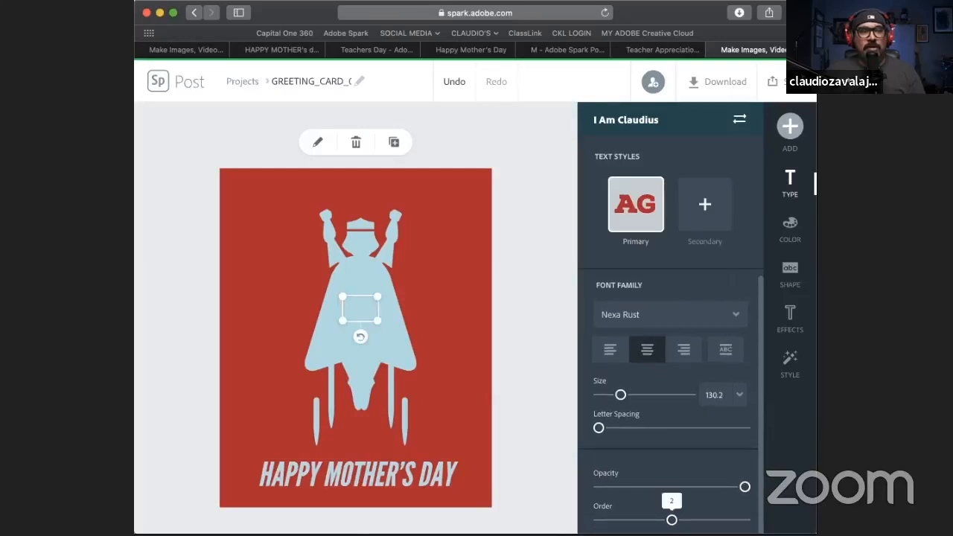
left_click_drag(692, 524, 744, 520)
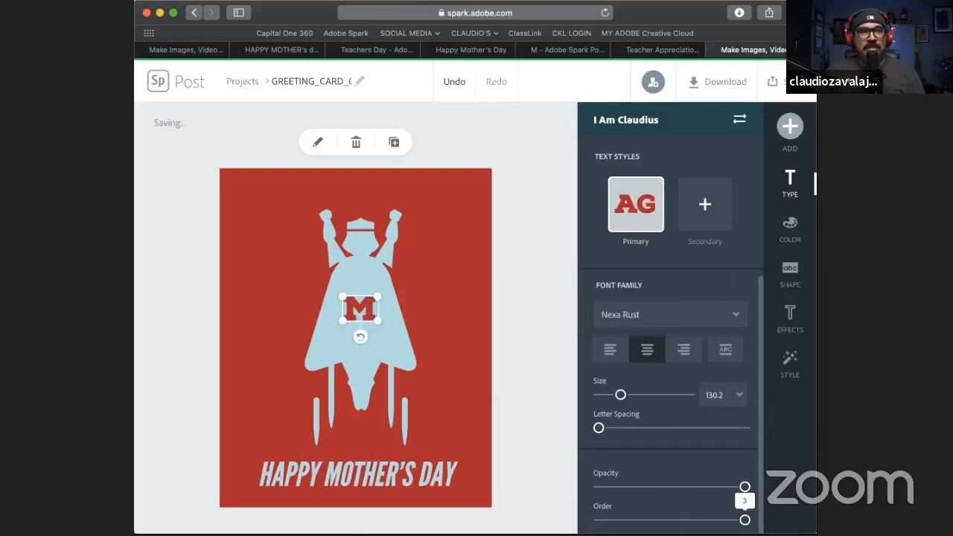
Enlarge the letter M to size 152 and nudge it into place, centered on the upper part of the cape
left_click_drag(380, 297, 367, 290)
key("Left")
key("Left")
key("Left")
key("Left")
key("Left")
key("Left")
key("Left")
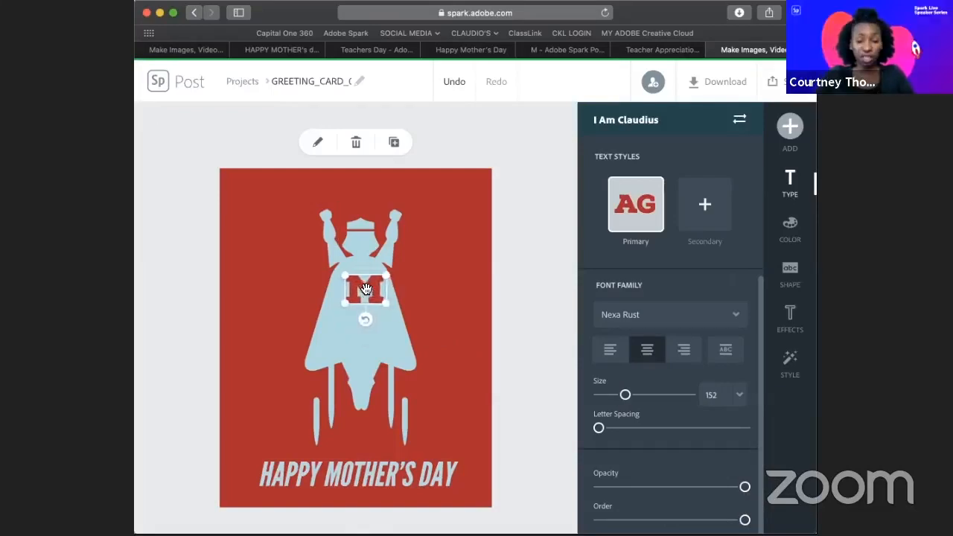
key("Up")
key("Up")
key("Up")
key("Up")
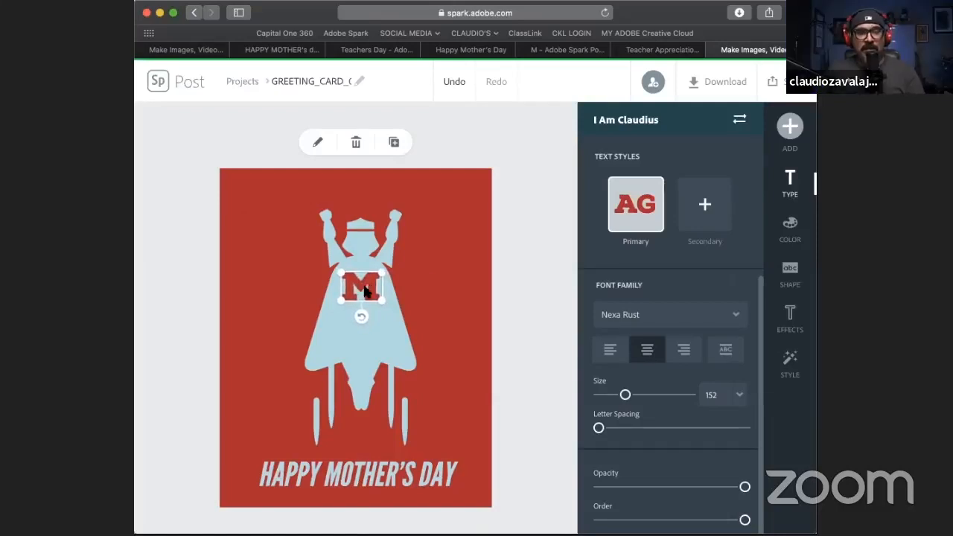
Group the letter M with the superhero figure, center the group above the title, and deselect it
left_click_drag(528, 200, 298, 349)
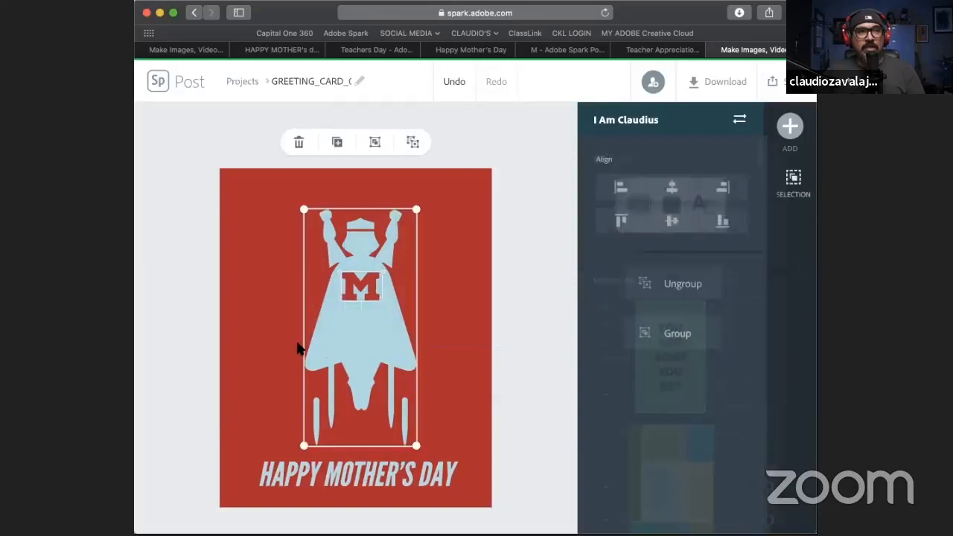
left_click(668, 336)
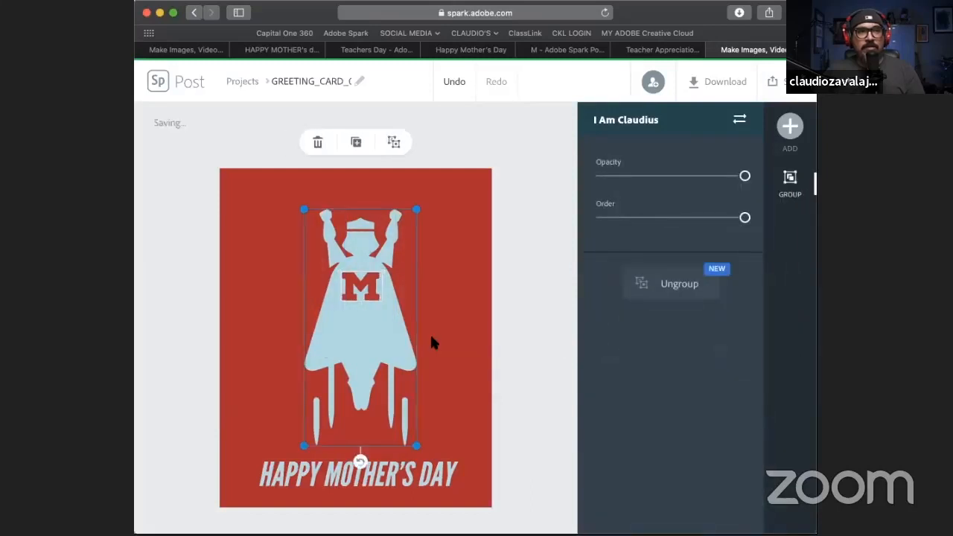
mouse_move(374, 342)
left_mouse_down()
mouse_move(437, 334)
mouse_move(364, 350)
mouse_move(373, 340)
left_mouse_up()
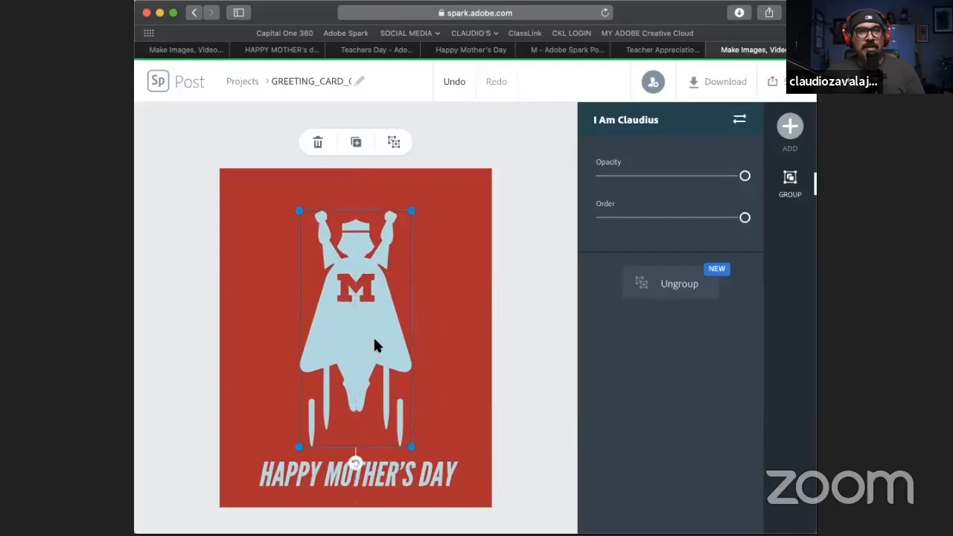
left_click(510, 344)
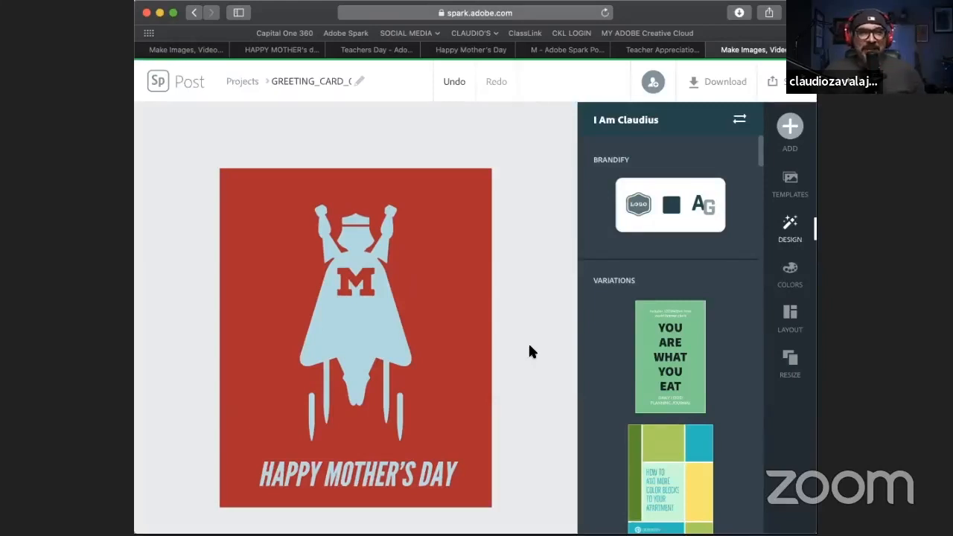
Leave the Mother's Day card for the projects list and open the ADOBE_SPARK_PROJECTS folder
left_click(240, 83)
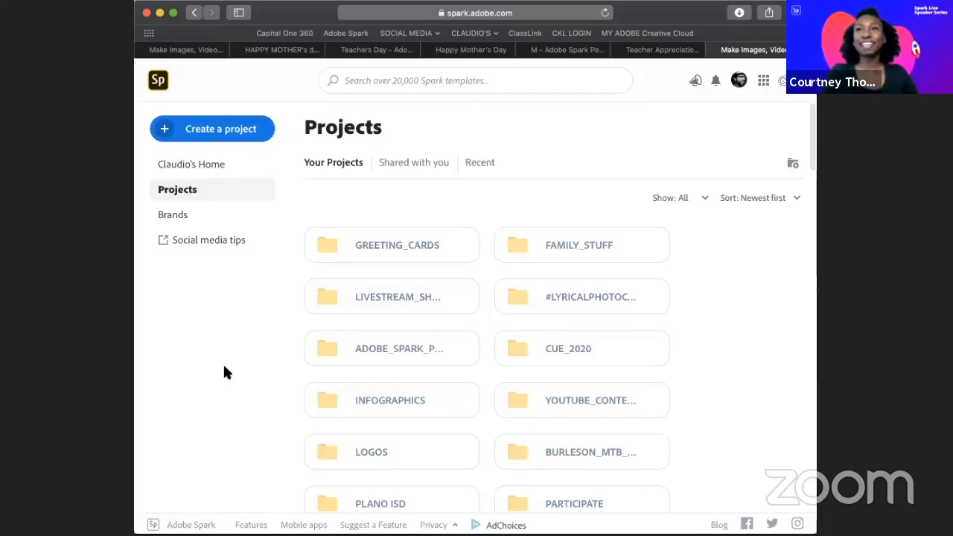
scroll(472, 309, "down", 2)
scroll(475, 314, "down", 3)
scroll(476, 320, "down", 6)
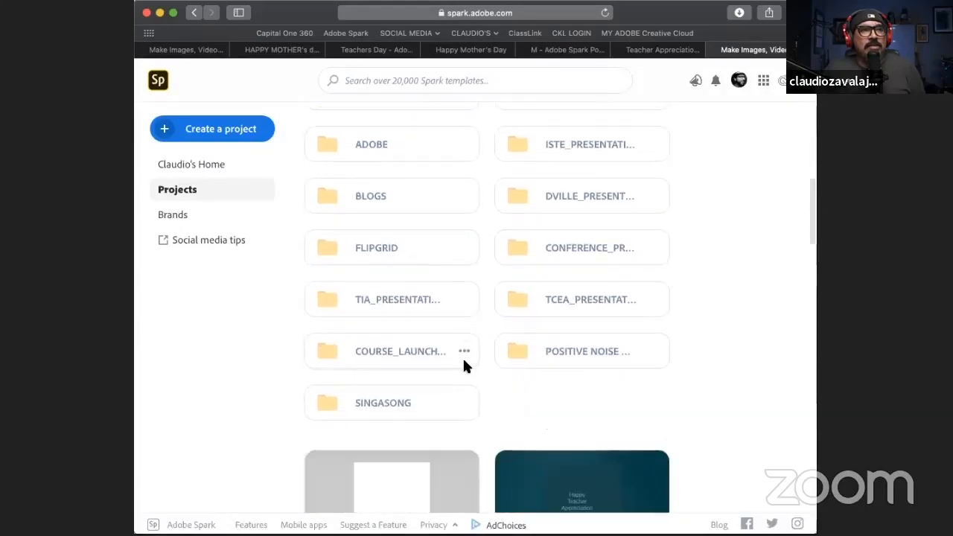
scroll(463, 361, "up", 10)
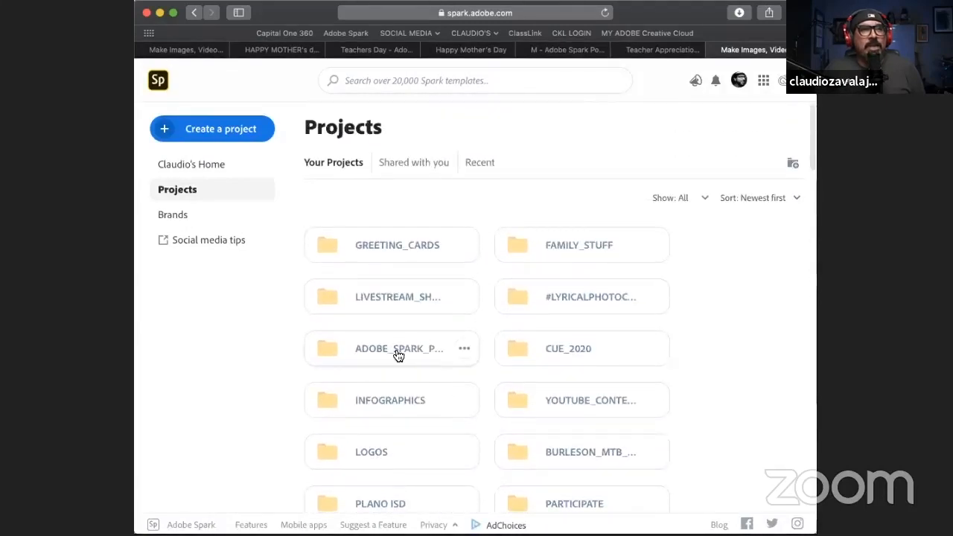
left_click(394, 348)
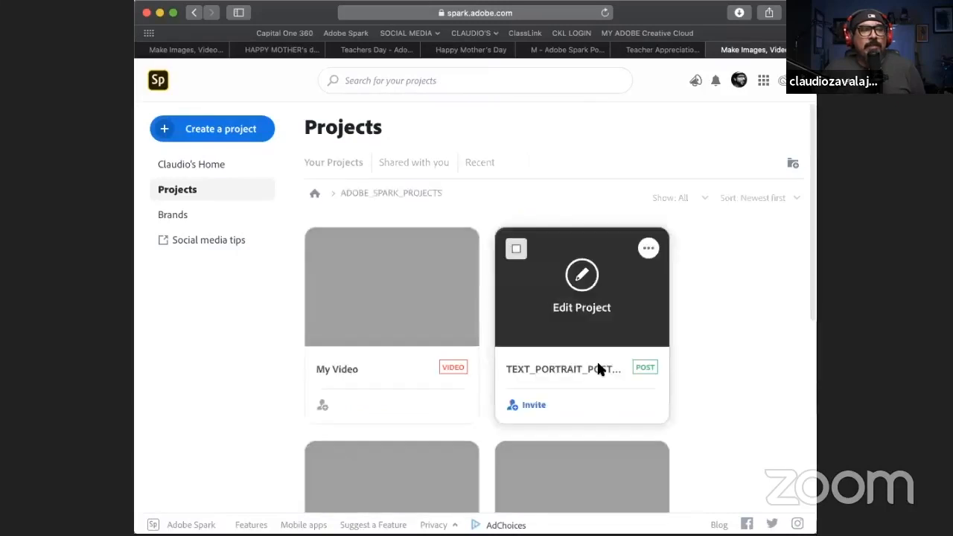
Find the POP_ART_PHOTO post among the folder's projects and open it for editing
scroll(573, 363, "down", 5)
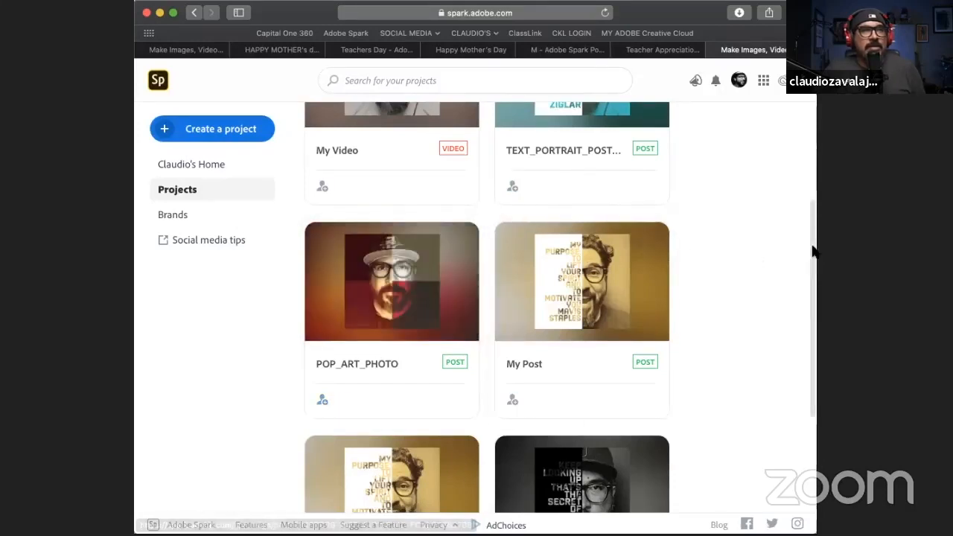
left_click(288, 294)
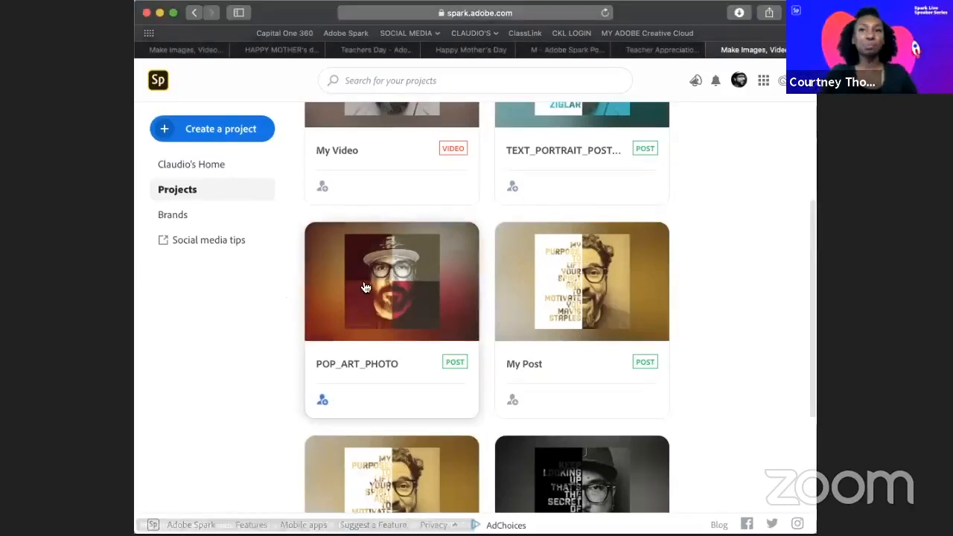
mouse_move(393, 275)
left_click(374, 376)
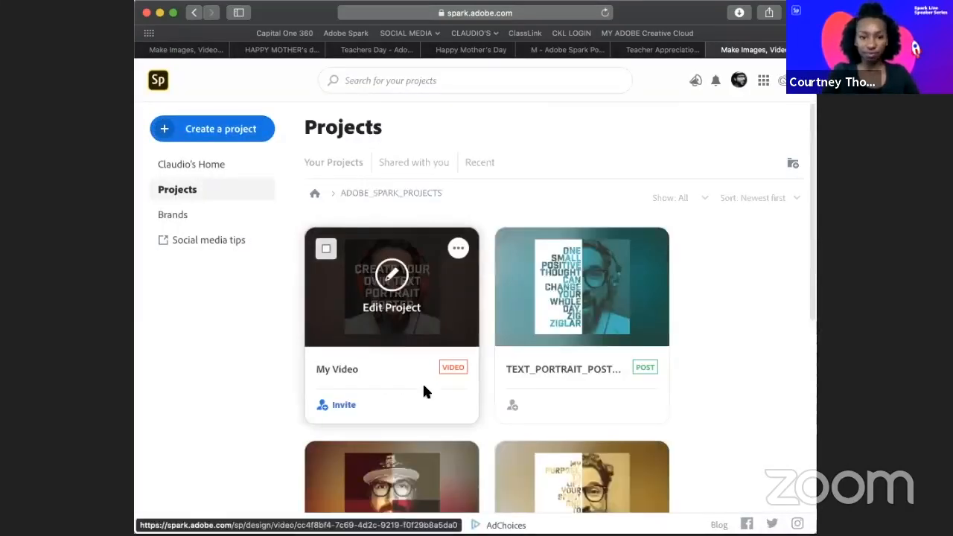
scroll(422, 381, "down", 3)
left_click(383, 385)
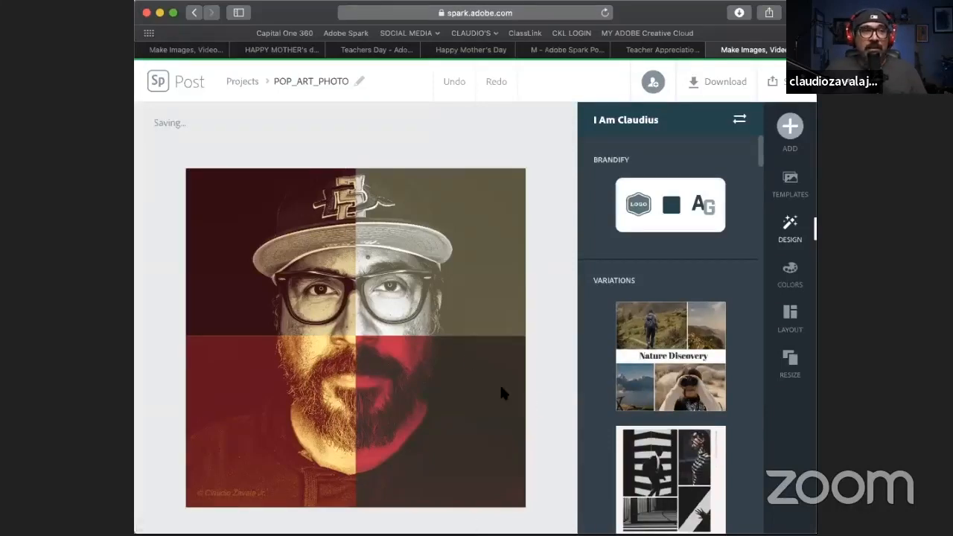
Reposition the portrait inside each of the four grid cells so that every cell shows the bearded face with glasses
left_click(410, 276)
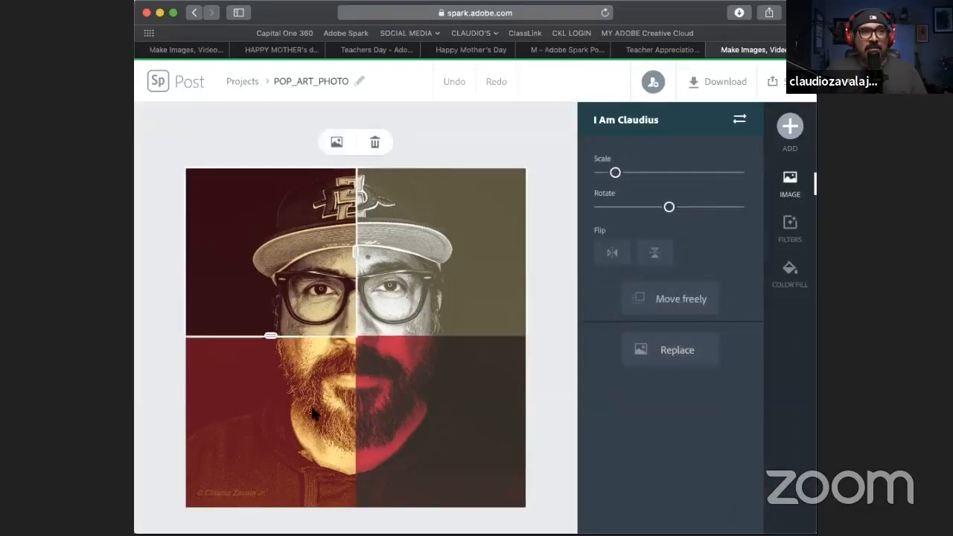
left_click_drag(395, 388, 482, 431)
left_click_drag(386, 277, 491, 201)
left_click_drag(228, 231, 163, 178)
left_click_drag(349, 401, 316, 468)
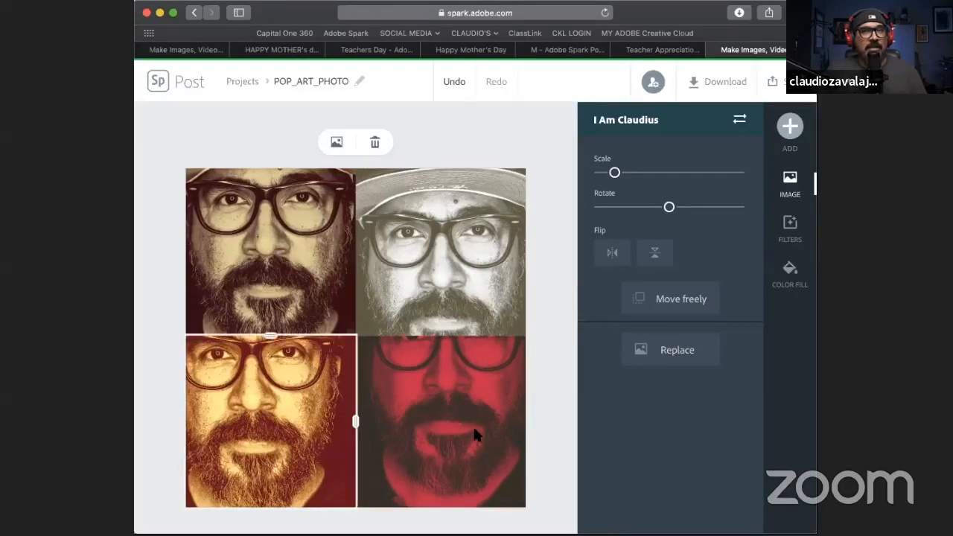
left_click_drag(473, 430, 462, 450)
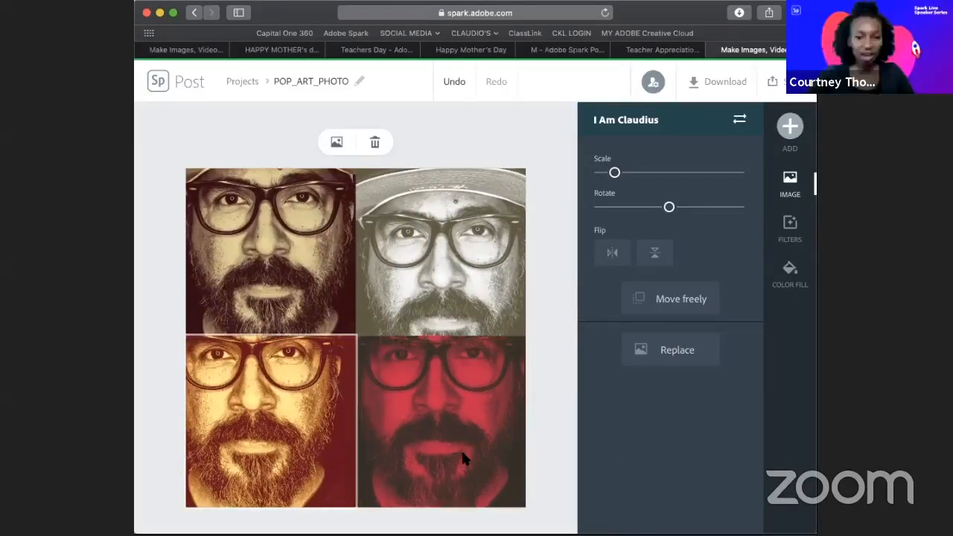
Return to the projects list and create a blank post in the 1080 x 1080 Instagram size
left_click(209, 130)
left_click(233, 83)
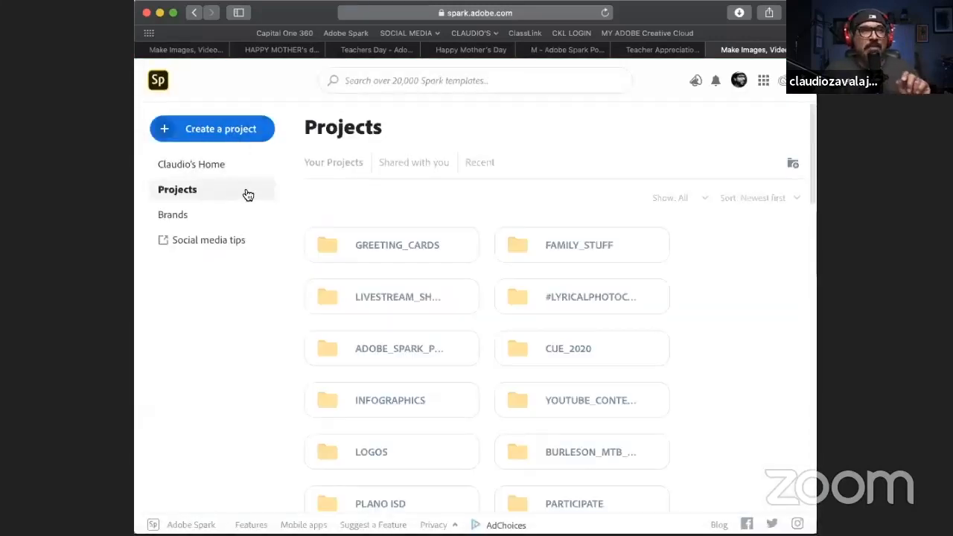
left_click(221, 130)
left_click(221, 327)
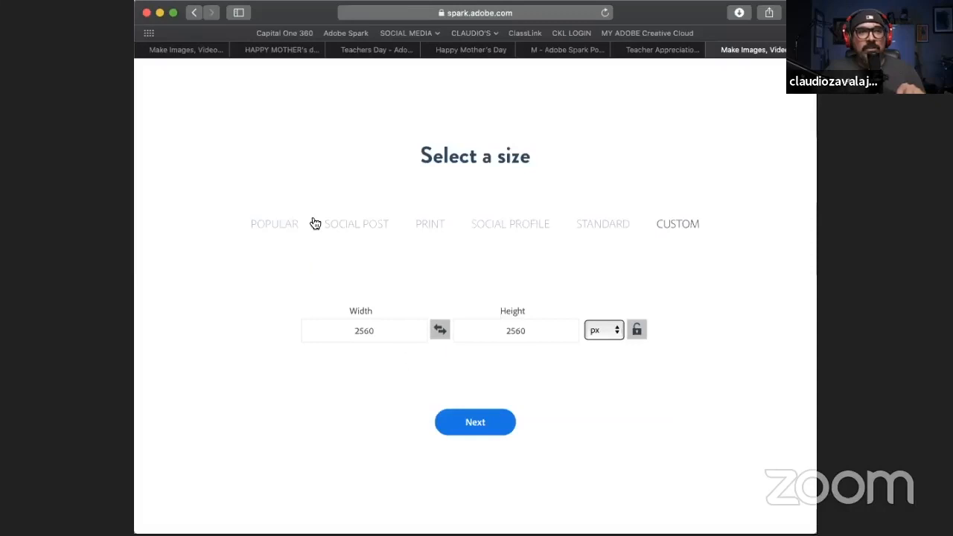
left_click(346, 229)
left_click(246, 343)
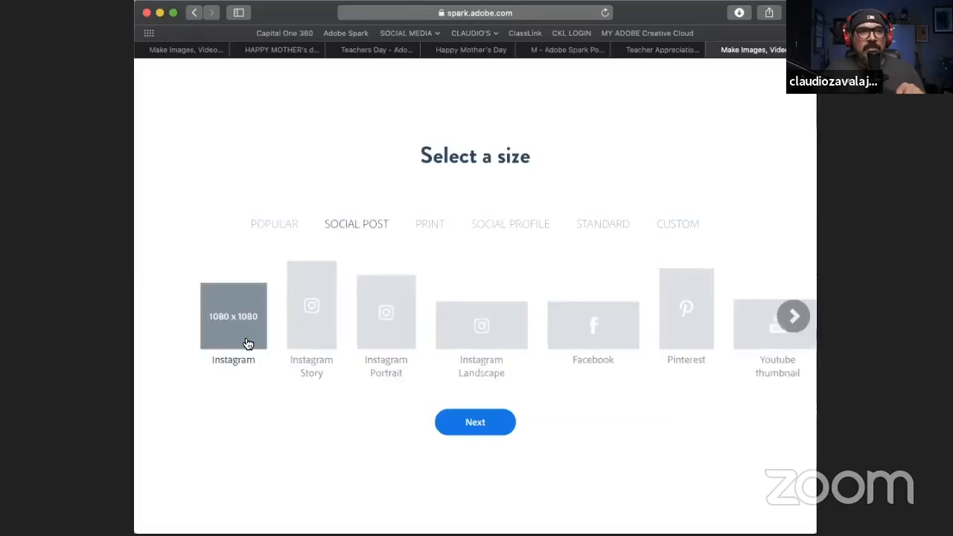
left_click(474, 434)
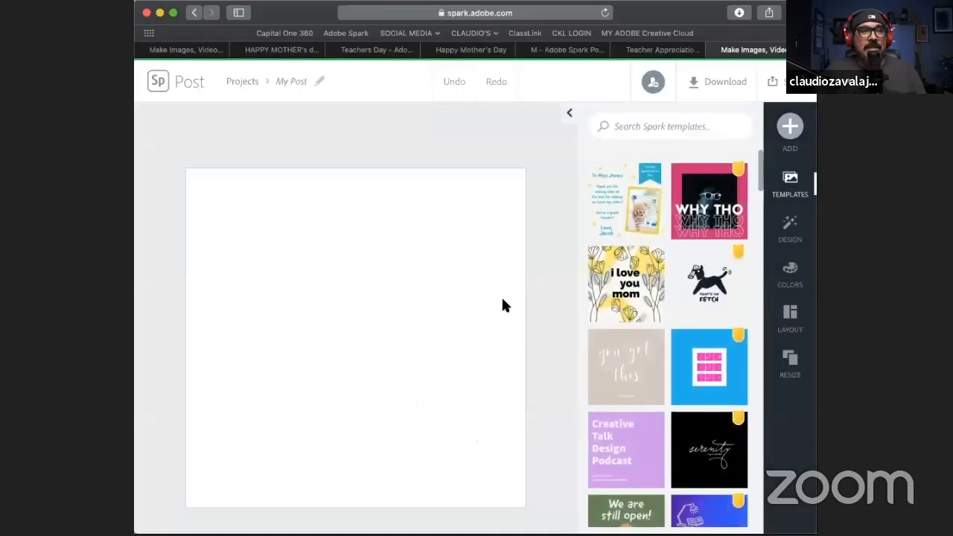
Apply the four-cell two-by-two grid layout to the blank post
left_click(515, 314)
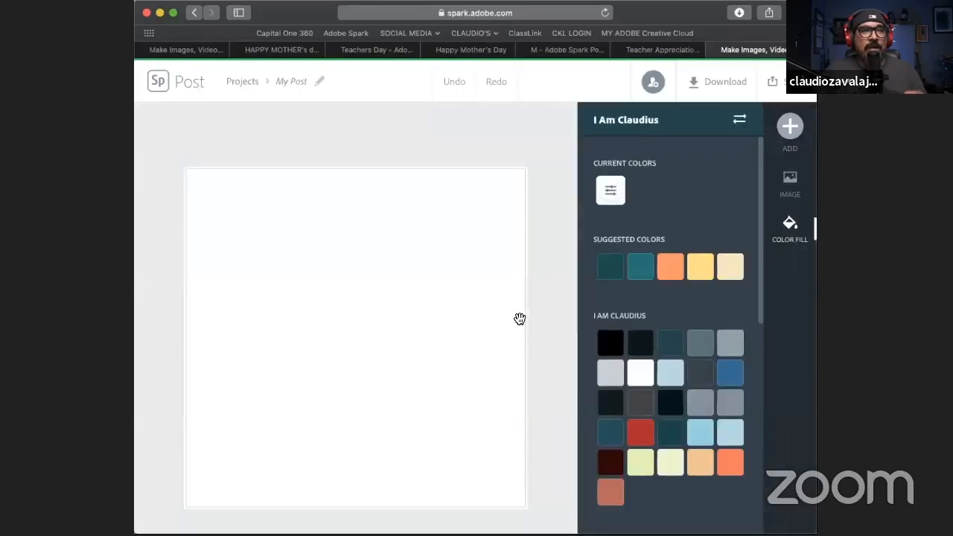
left_click(531, 236)
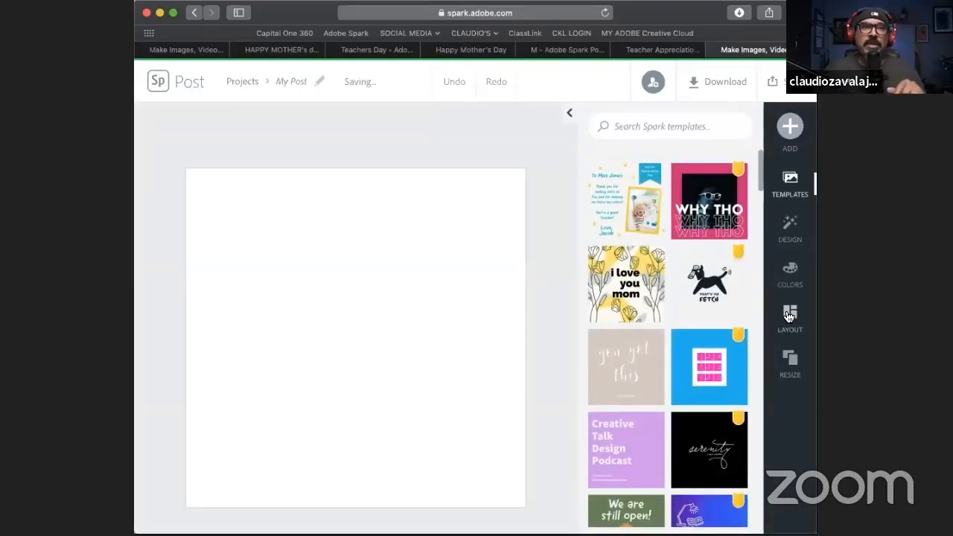
left_click(789, 317)
scroll(669, 372, "down", 10)
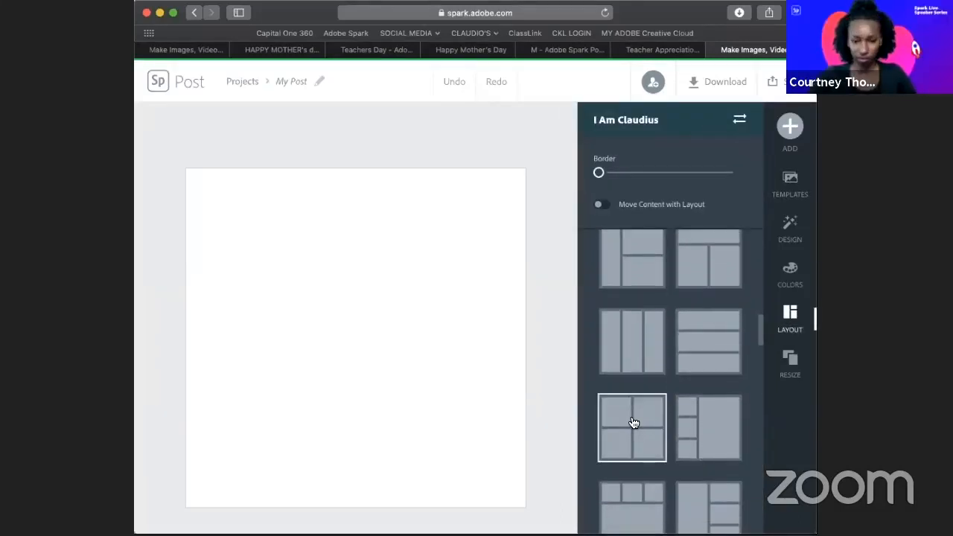
left_click(633, 421)
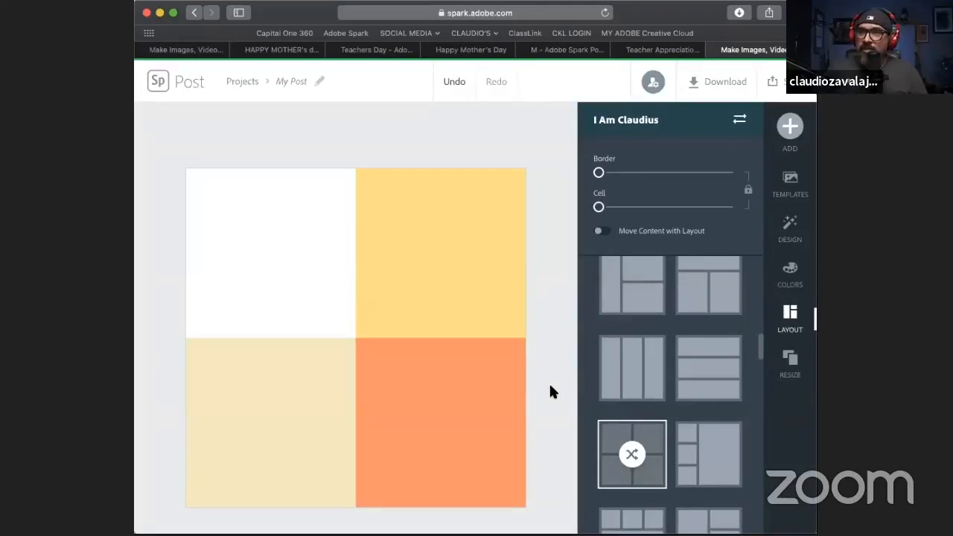
Upload the black-and-white portrait into the lower-right cell, adding it to the collage
left_click(483, 417)
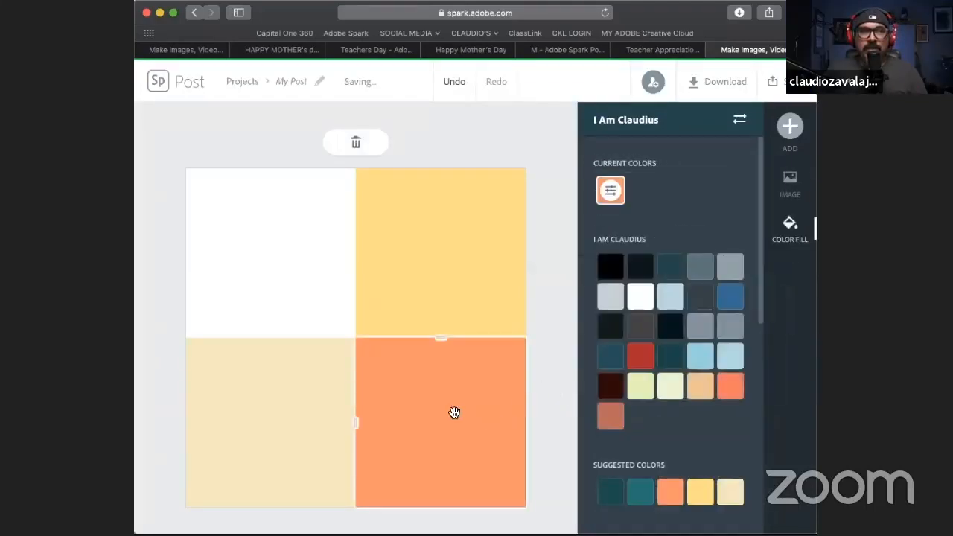
left_click(788, 183)
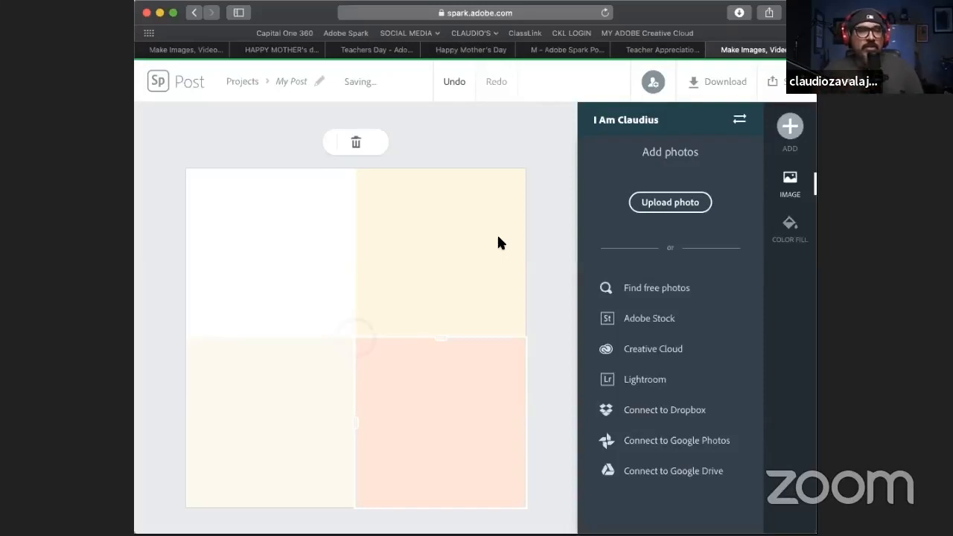
left_click(532, 176)
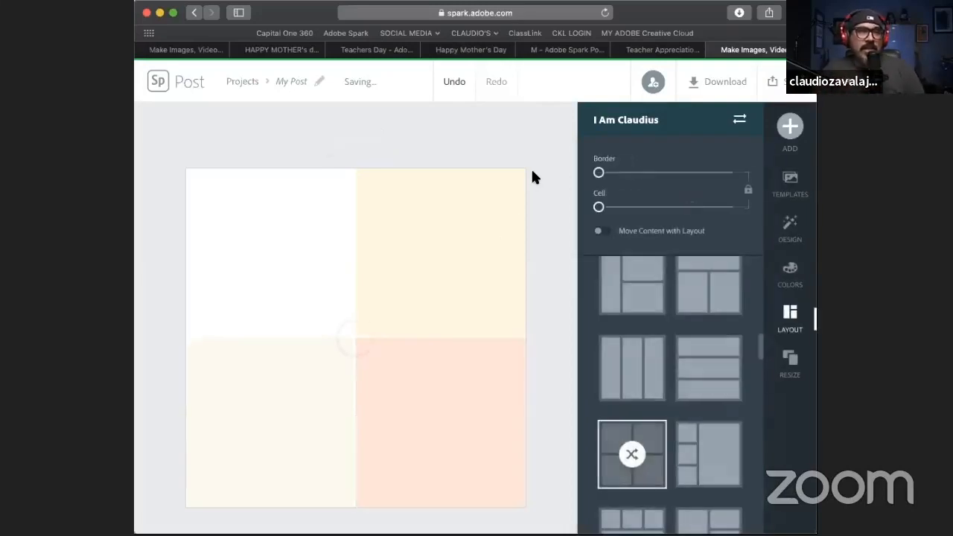
left_click(458, 267)
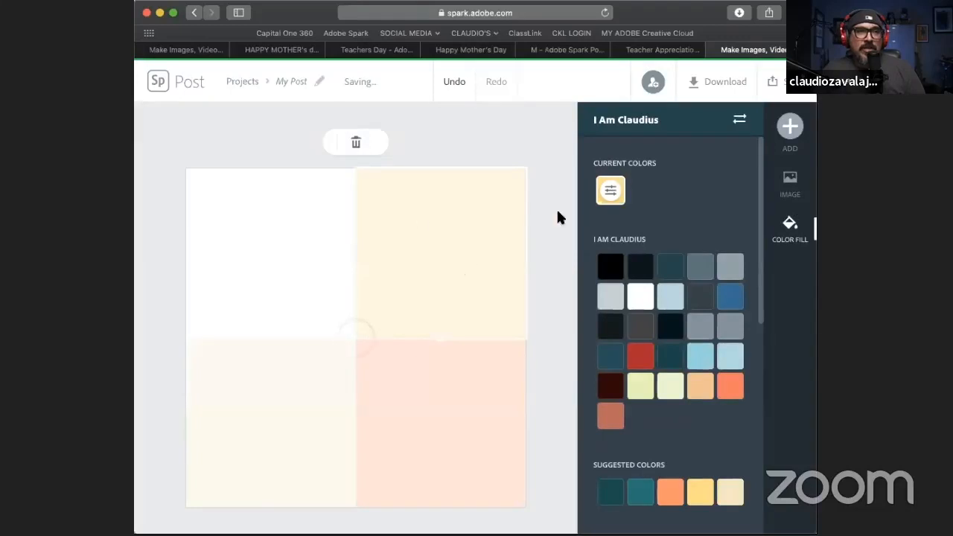
left_click(303, 223)
left_click(382, 390)
left_click(465, 279)
left_click(790, 126)
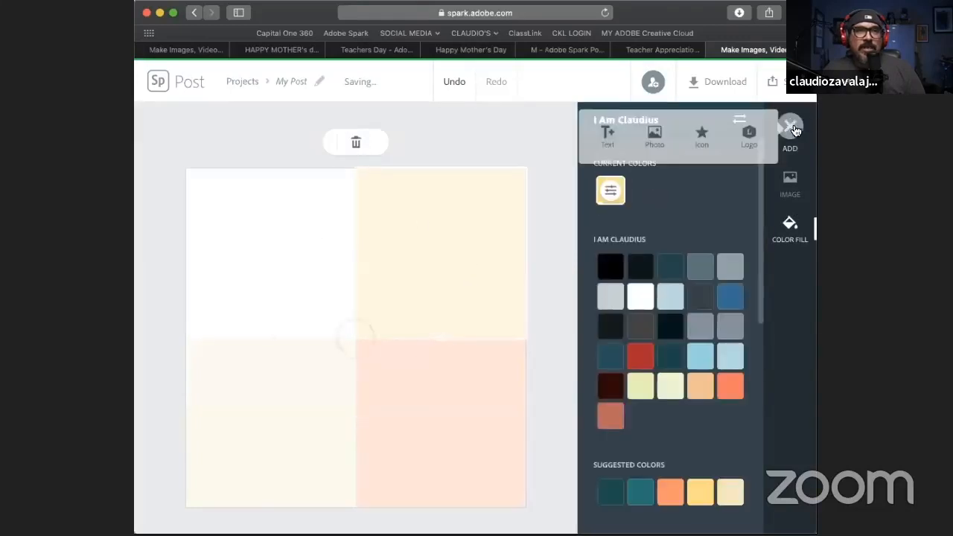
left_click(646, 137)
left_click(665, 203)
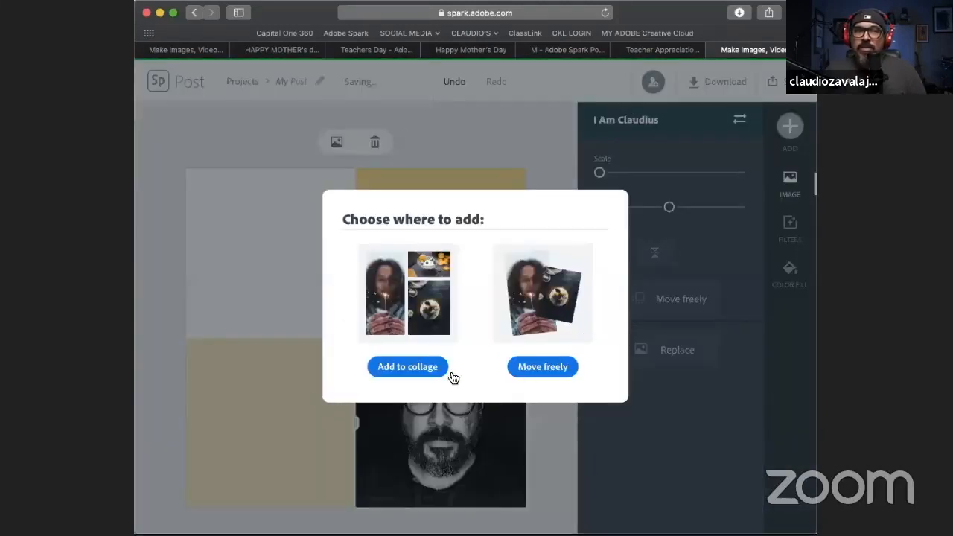
left_click(408, 366)
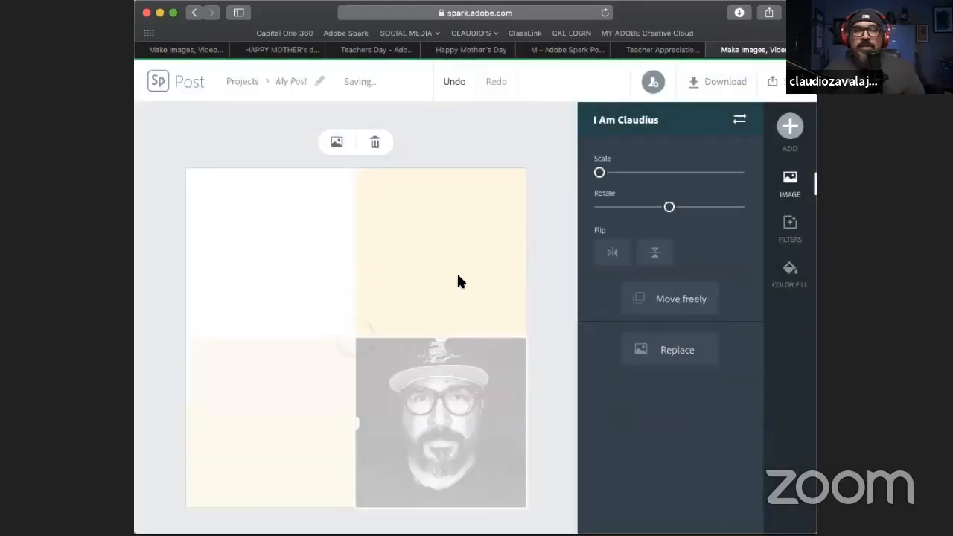
Upload the same black-and-white portrait into the white upper-left cell
left_click(324, 265)
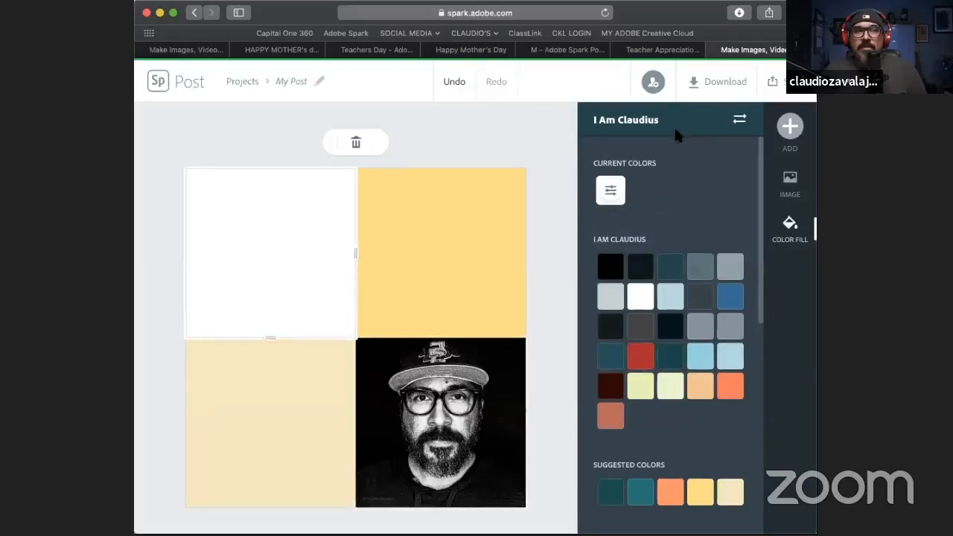
left_click(790, 128)
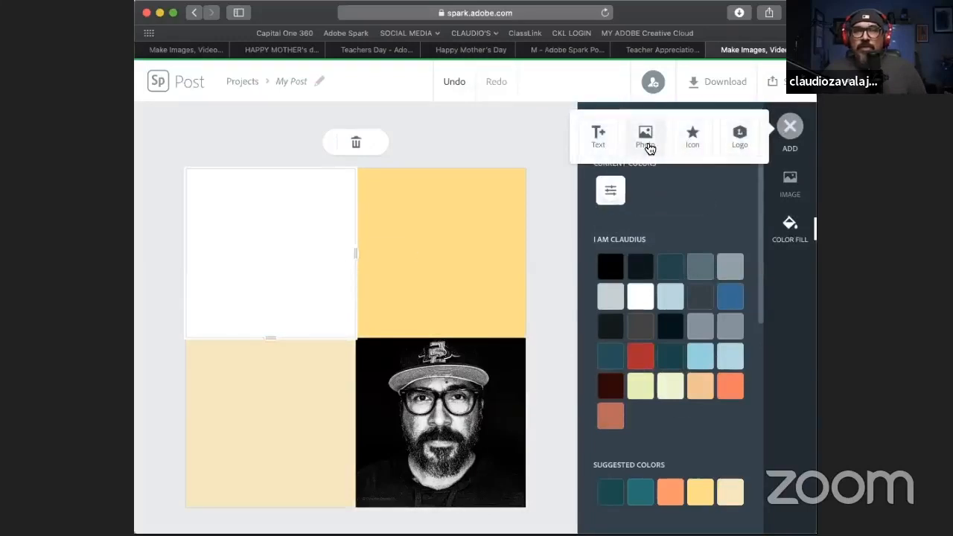
left_click(647, 145)
left_click(665, 208)
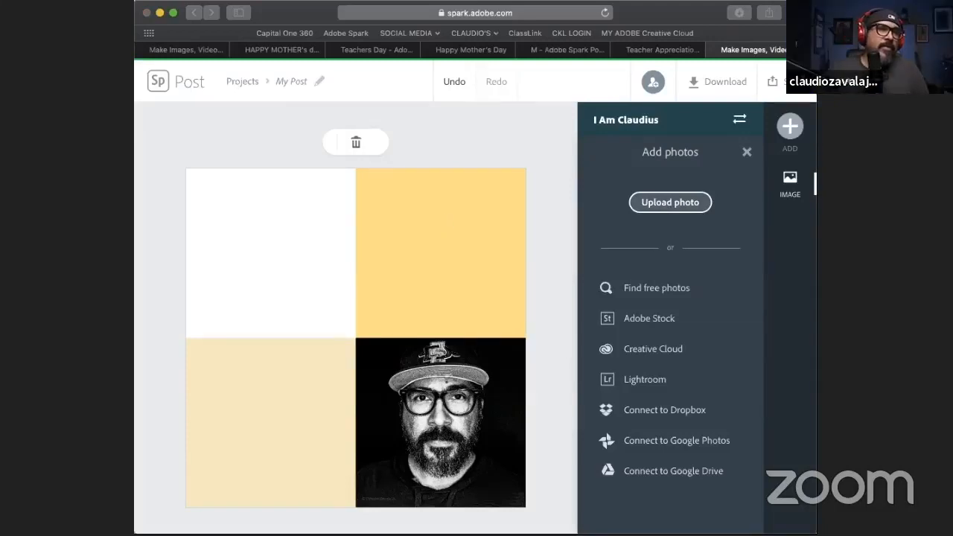
double_click(534, 143)
Upload the same portrait into the lower-left cell of the grid
left_click(285, 444)
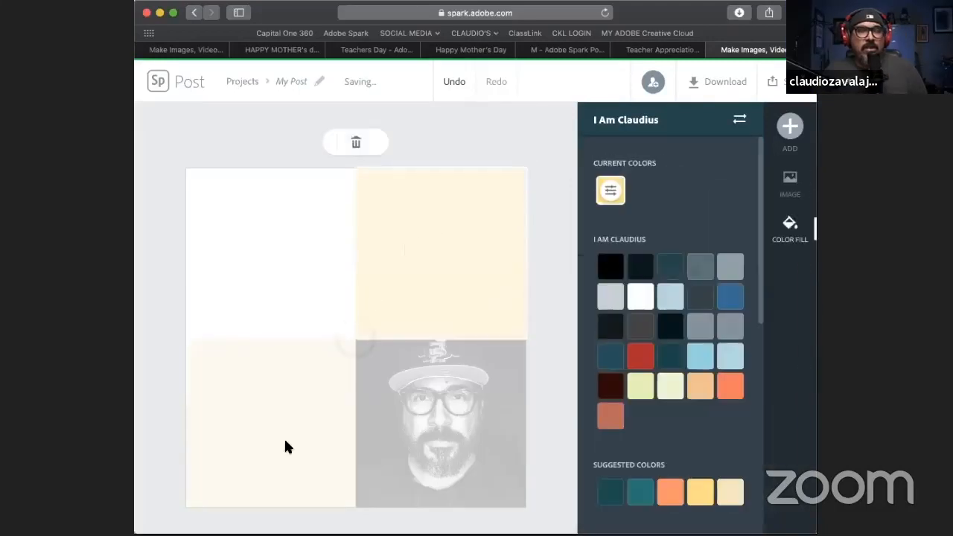
left_click(790, 126)
left_click(657, 136)
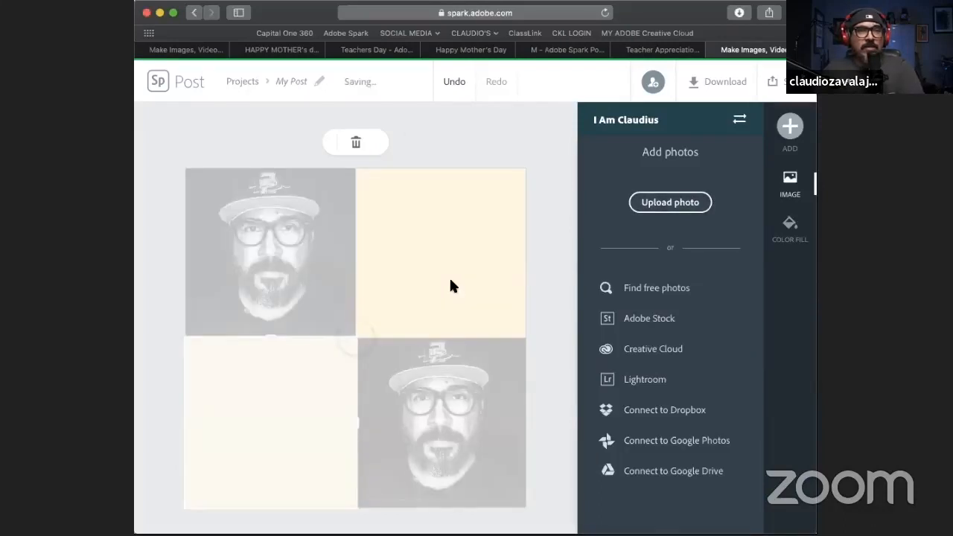
left_click(669, 203)
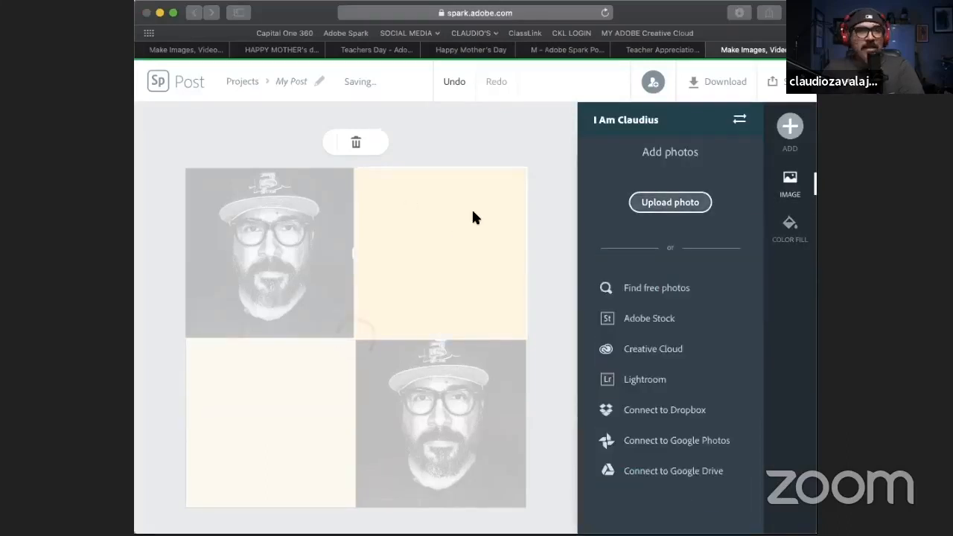
Enlarge and shift the portraits in the two lower cells so the beard's halves meet at their shared edge
left_click(445, 344)
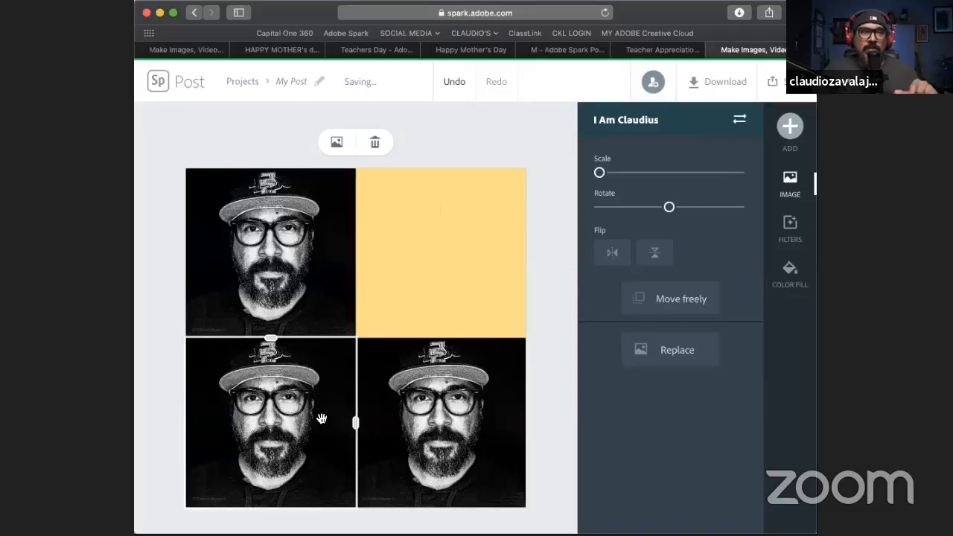
left_click_drag(599, 173, 633, 173)
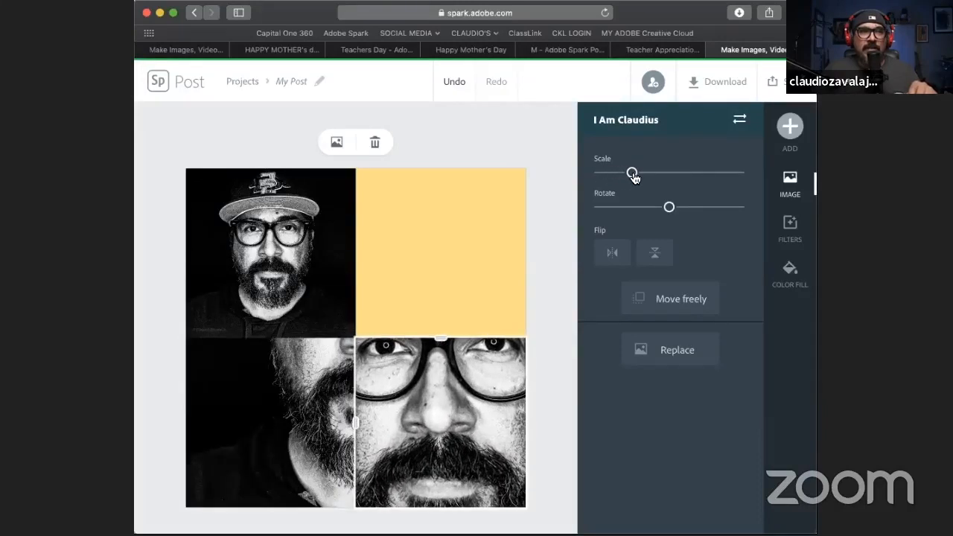
left_click_drag(436, 393, 363, 334)
left_click(610, 335)
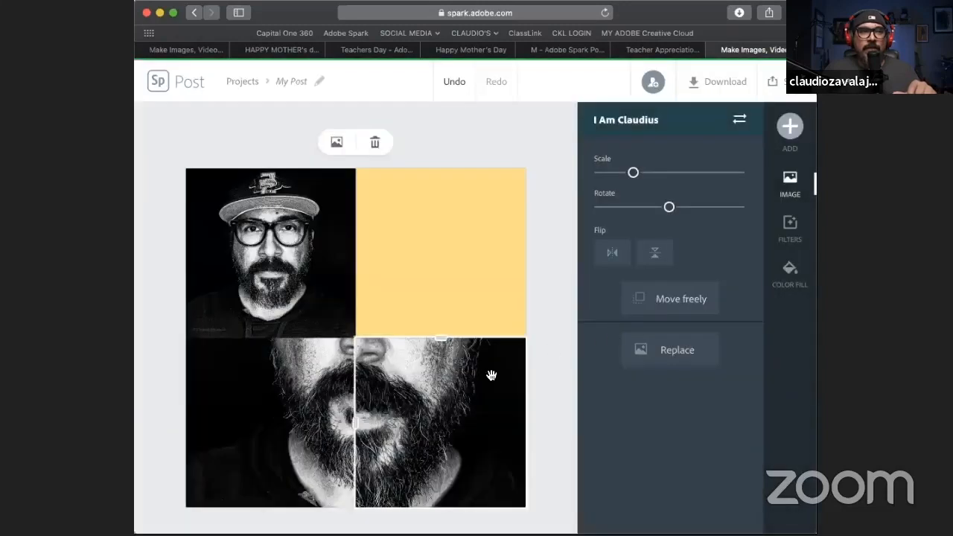
left_click_drag(632, 172, 626, 172)
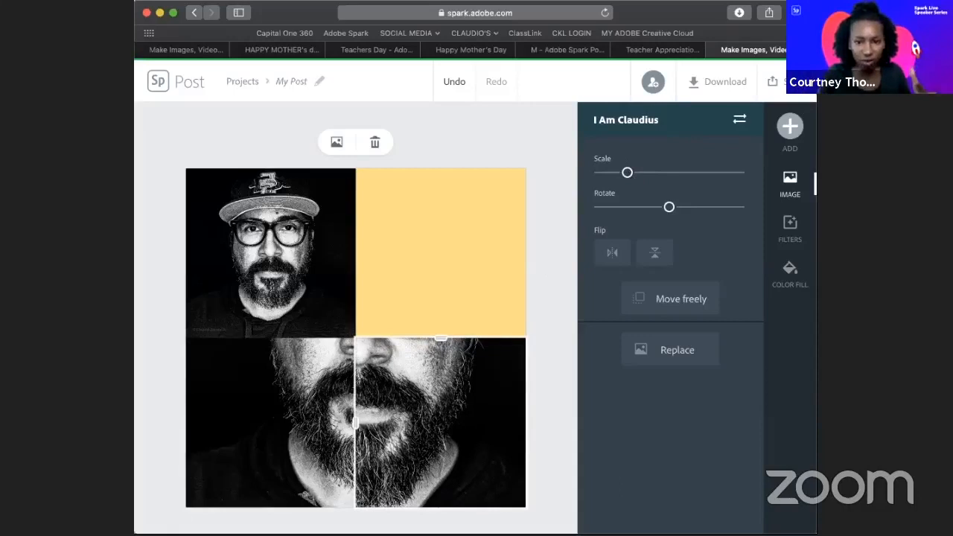
left_click_drag(625, 173, 617, 172)
left_click_drag(446, 417, 443, 420)
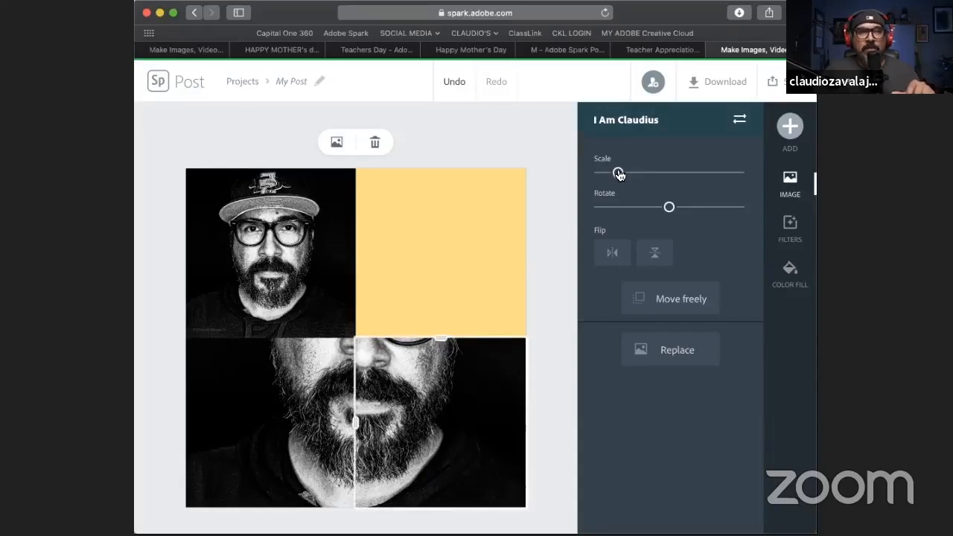
Match the lower-left portrait's scale to its neighbour and enlarge the upper-left portrait to continue the face's left half
left_click(541, 366)
left_click(513, 365)
left_click_drag(617, 172, 619, 174)
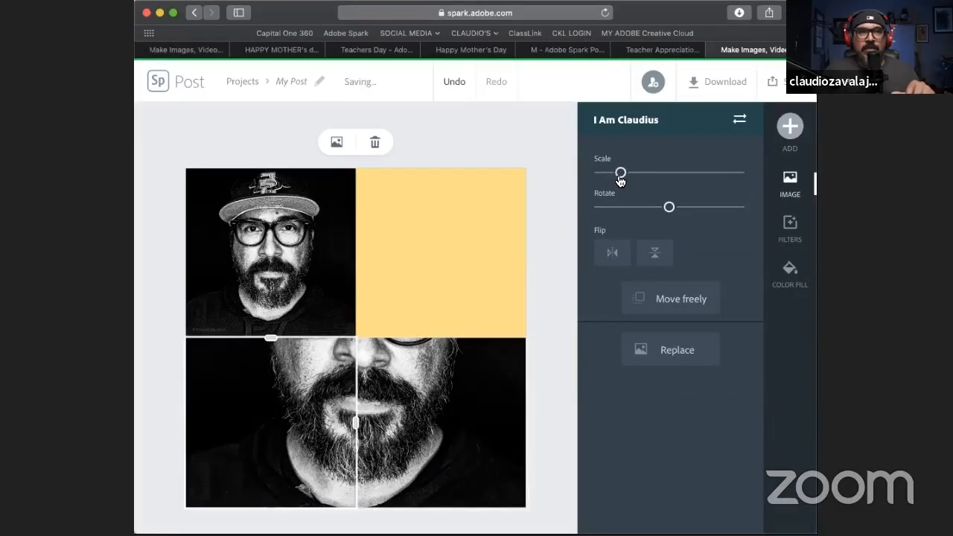
left_click(305, 288)
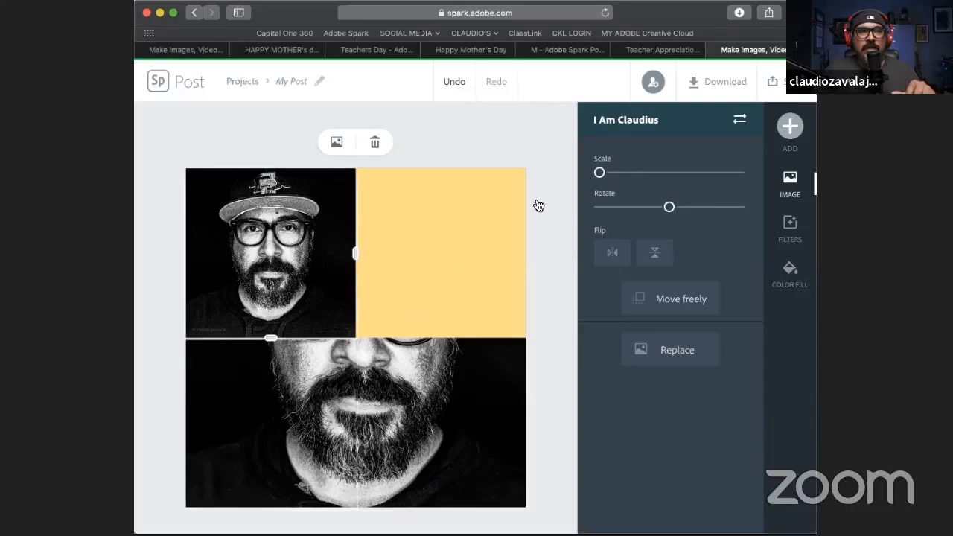
left_click_drag(603, 174, 619, 173)
Upload the same portrait into the yellow upper-right cell
left_click(430, 282)
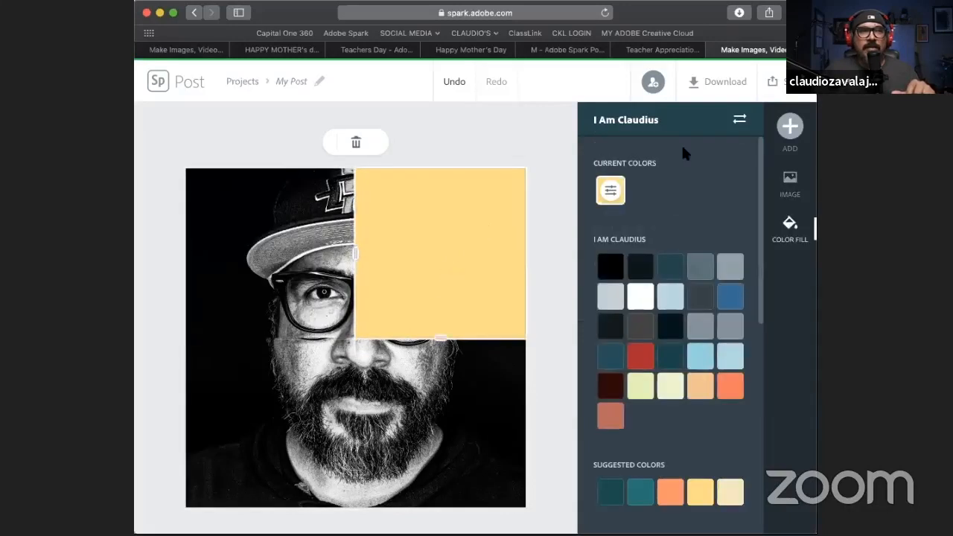
left_click(790, 181)
left_click(678, 209)
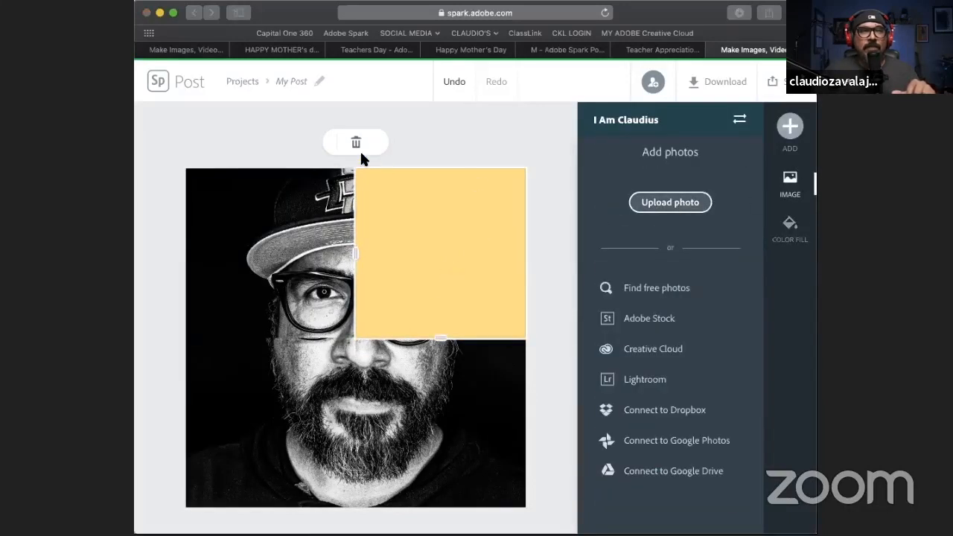
left_click(372, 116)
left_click(683, 494)
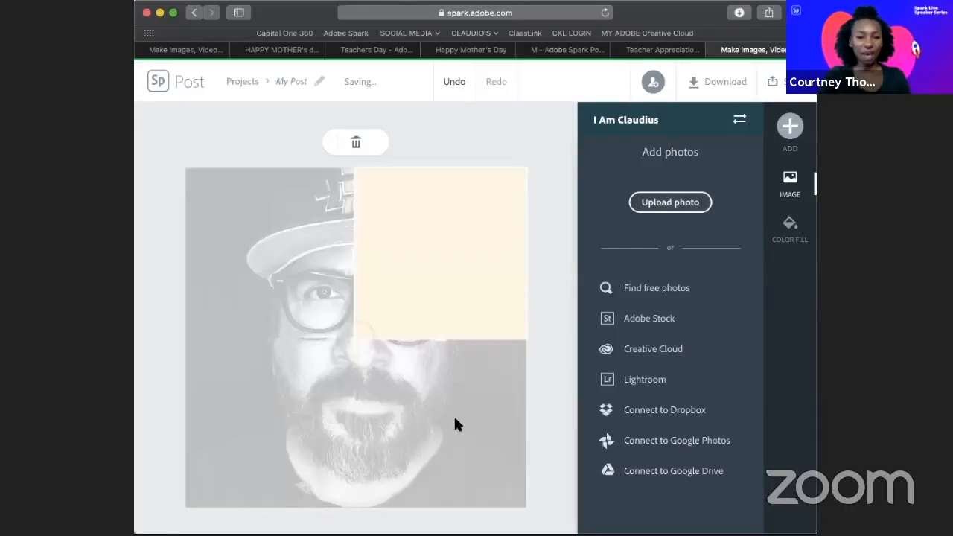
left_click(537, 378)
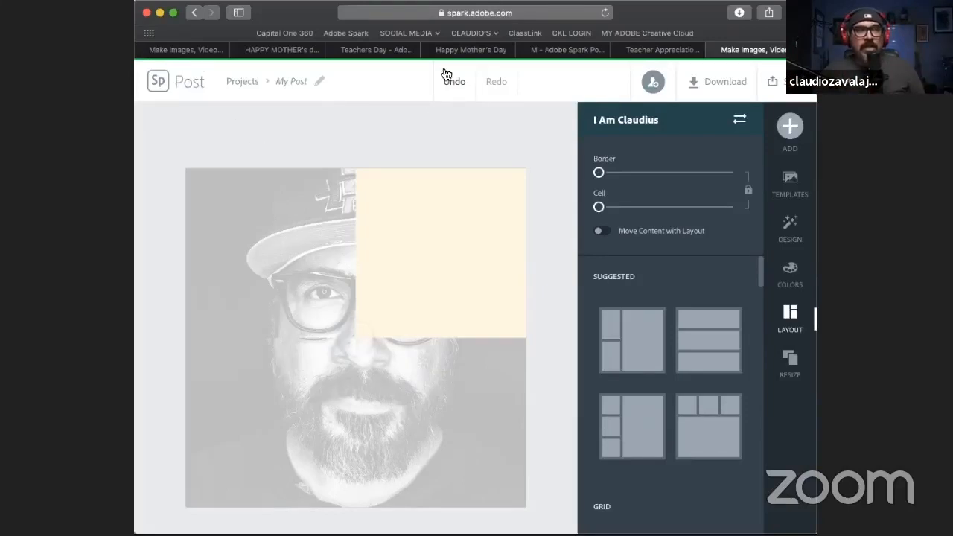
Discard the blank post in the first browser tab without saving it and return to the portrait collage
left_click(180, 53)
left_click(175, 84)
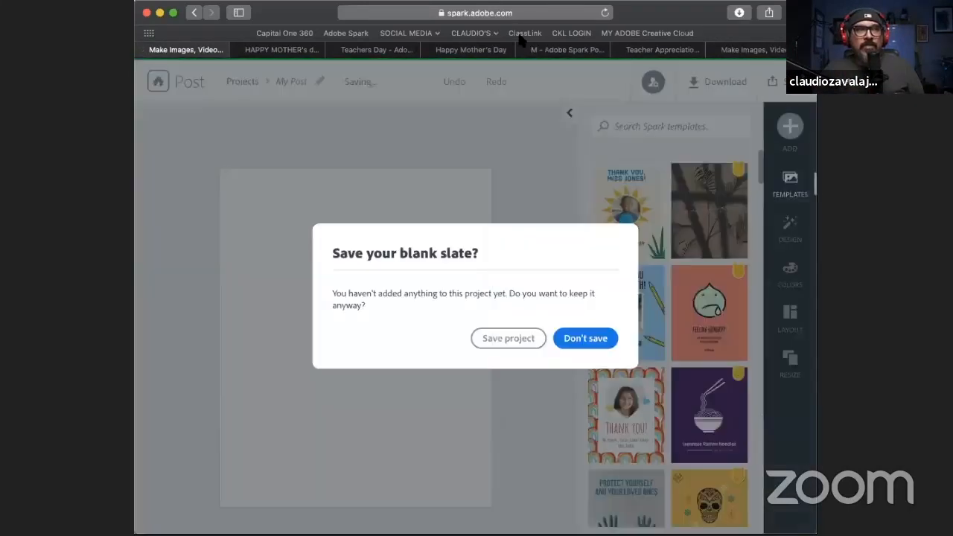
left_click(572, 340)
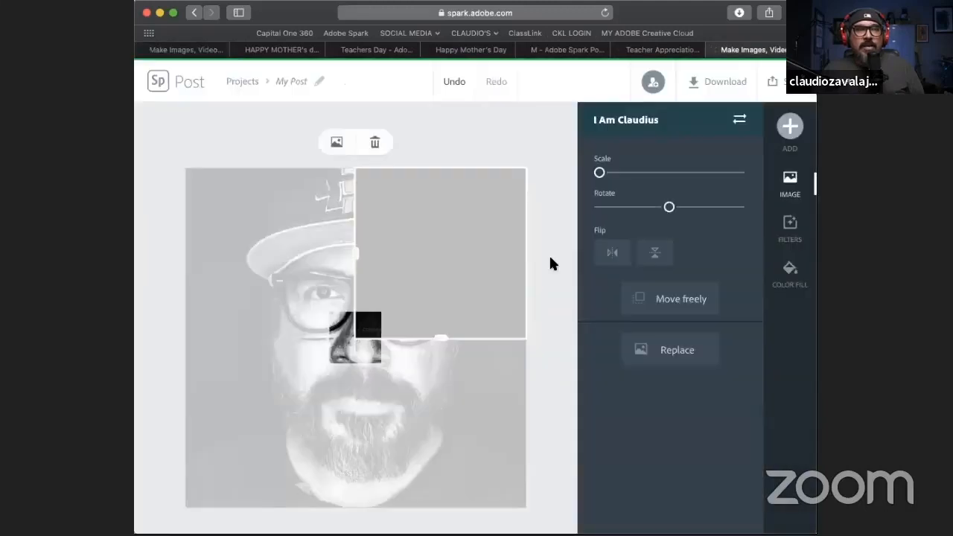
Enlarge and shift the portrait in the upper-right cell so the cap and glasses line up with the upper-left cell
left_click(487, 268)
left_click_drag(604, 174, 623, 174)
left_click_drag(428, 297, 387, 314)
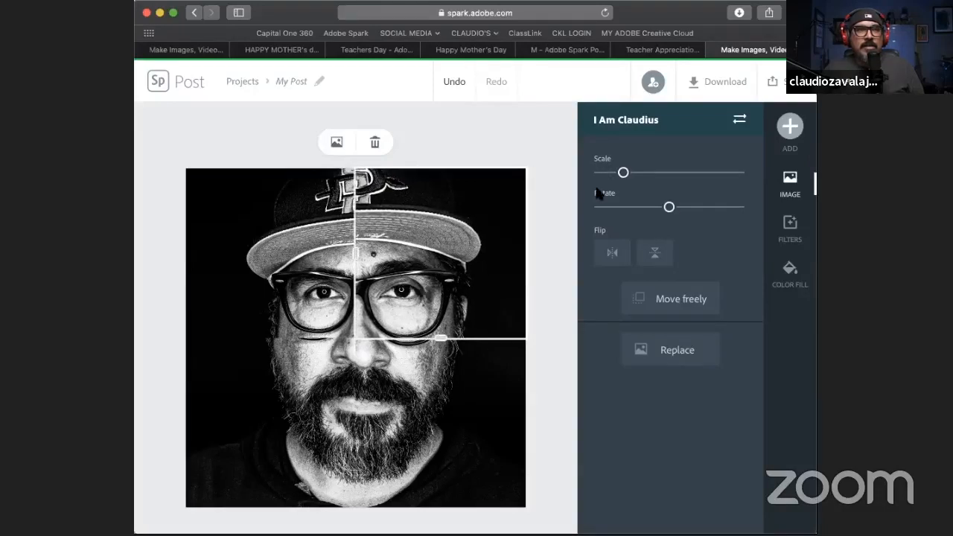
Nudge the portraits in the two lower cells so the nose, mouth and beard align with the upper half
left_click_drag(417, 413, 416, 407)
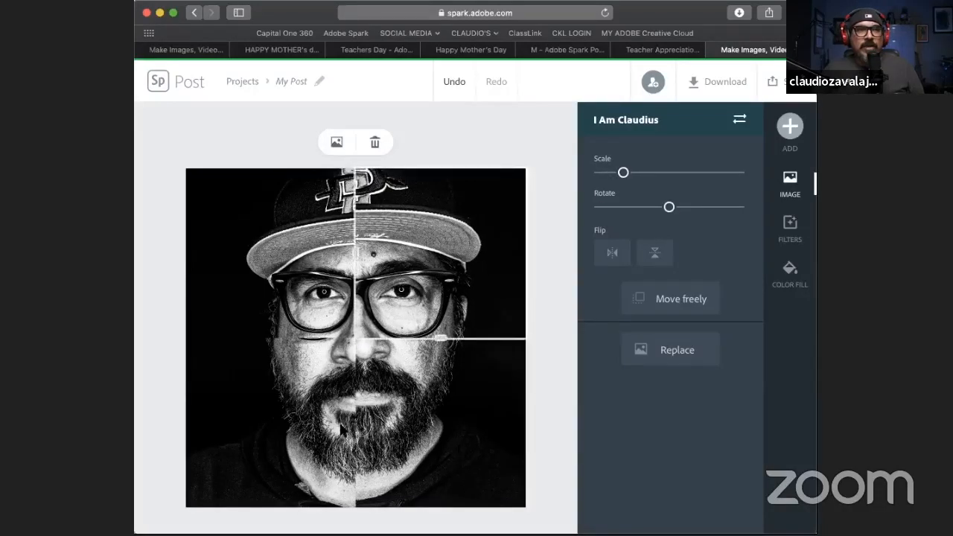
left_click_drag(329, 414, 328, 412)
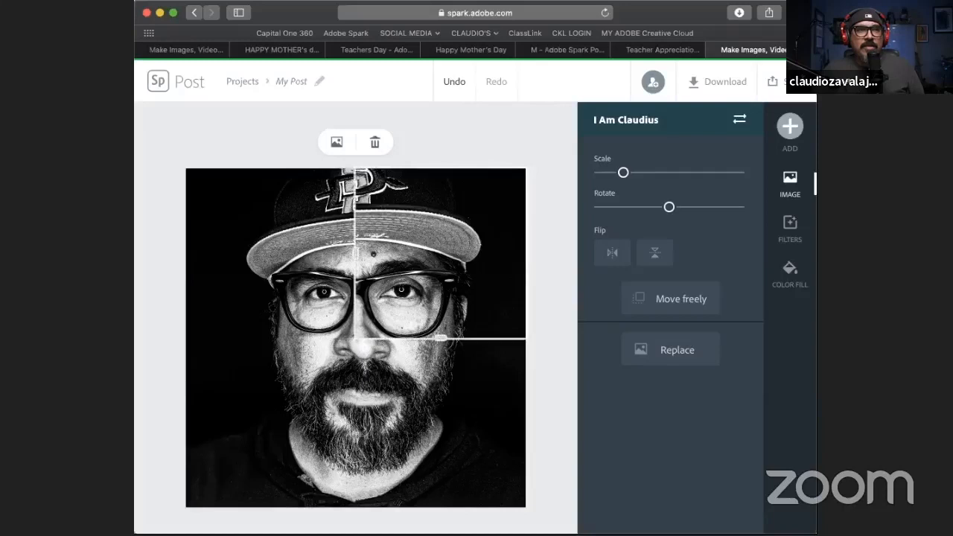
left_click_drag(418, 417, 411, 417)
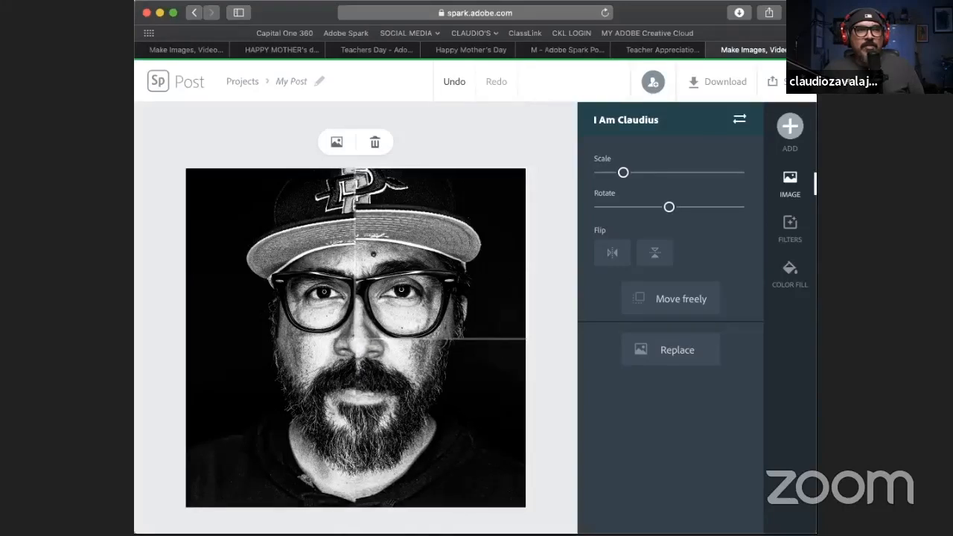
left_click_drag(316, 416, 312, 418)
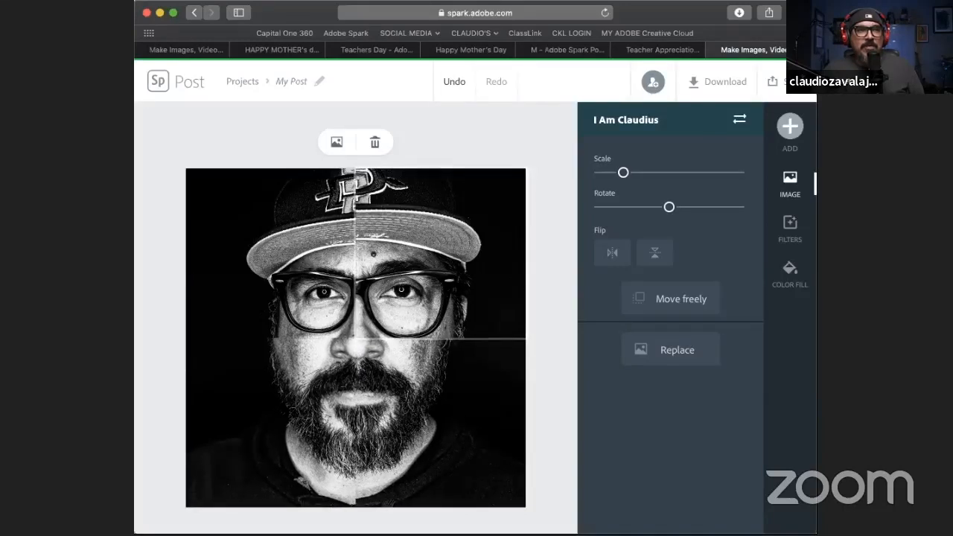
Shift the portrait in the upper-right cell slightly outward to refine its alignment with the upper-left cell
left_click(532, 282)
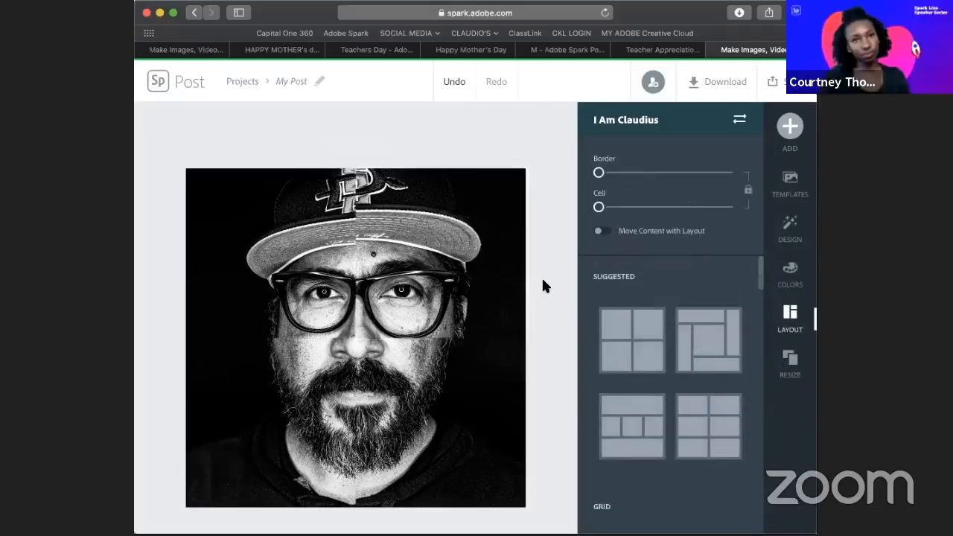
left_click_drag(439, 253, 442, 254)
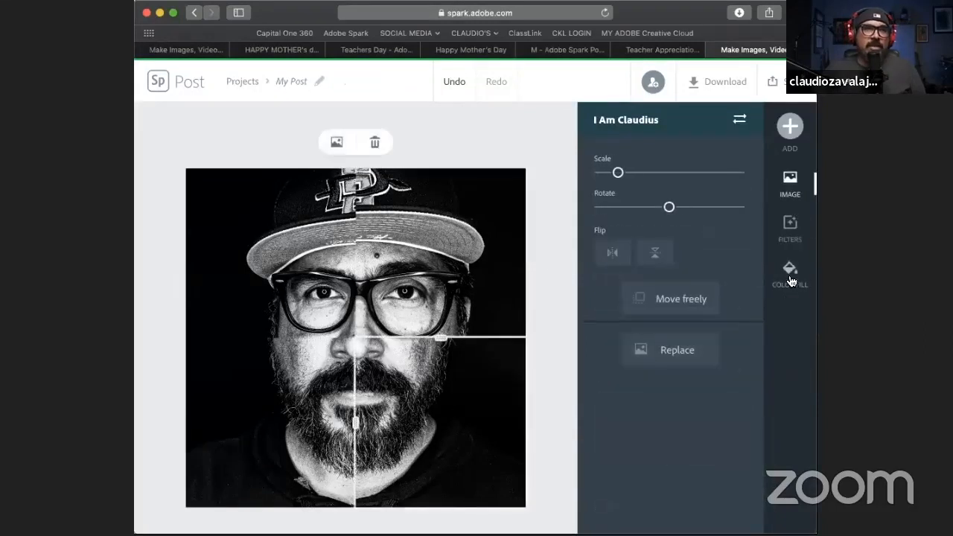
Apply the Colorize filter to the portraits in the lower-right, upper-right and lower-left cells
left_click(777, 237)
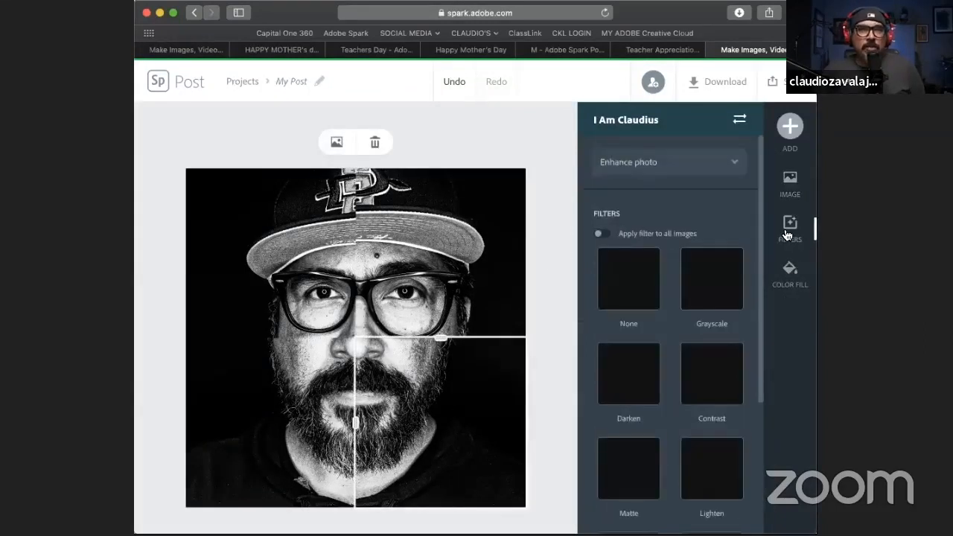
scroll(625, 368, "down", 3)
left_click(638, 370)
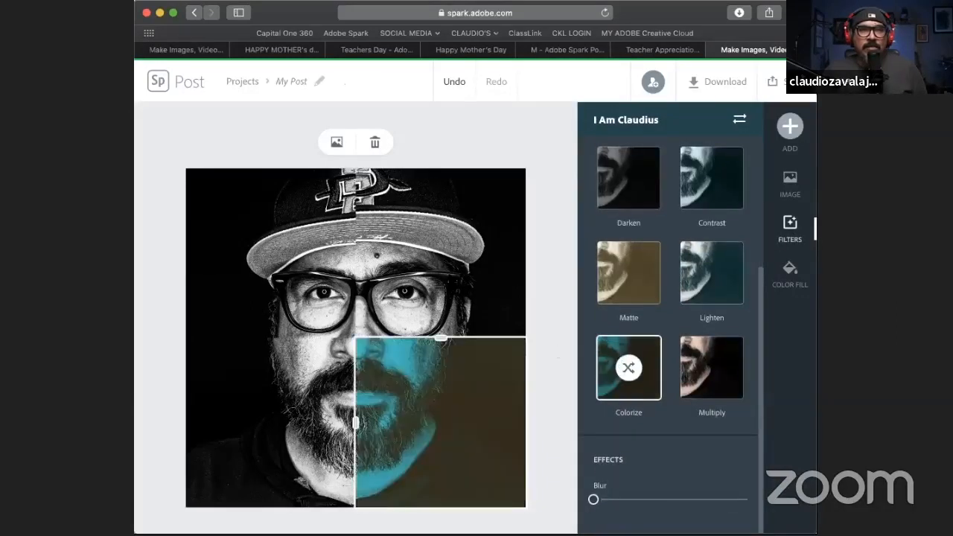
left_click(649, 349)
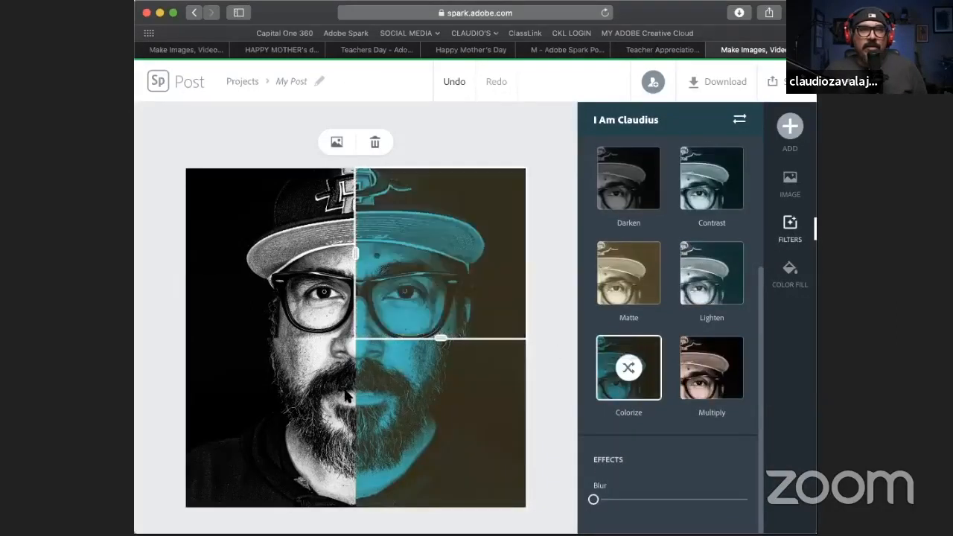
left_click(301, 417)
left_click(642, 378)
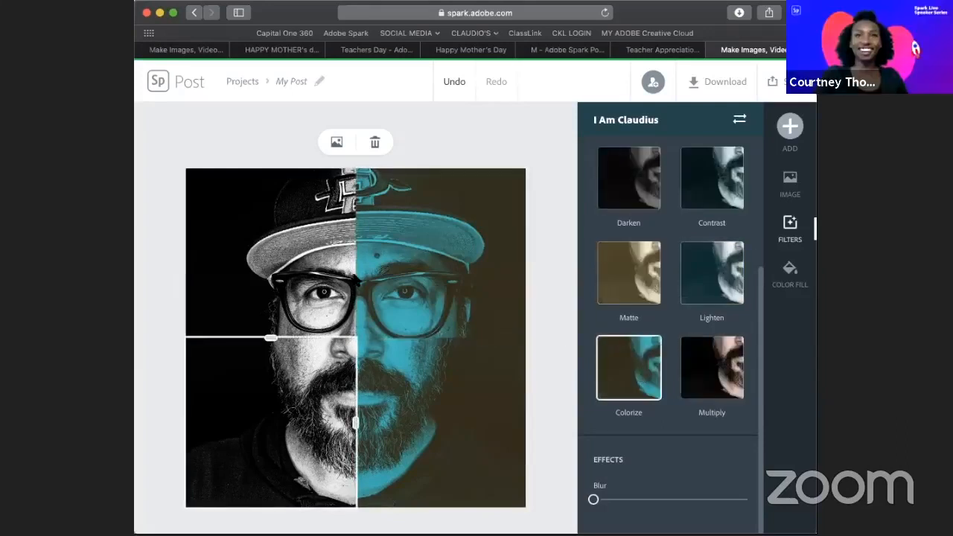
Apply the Lighten filter to the upper-left portrait and shuffle the current palette to an olive, brown and yellow combination
left_click(253, 256)
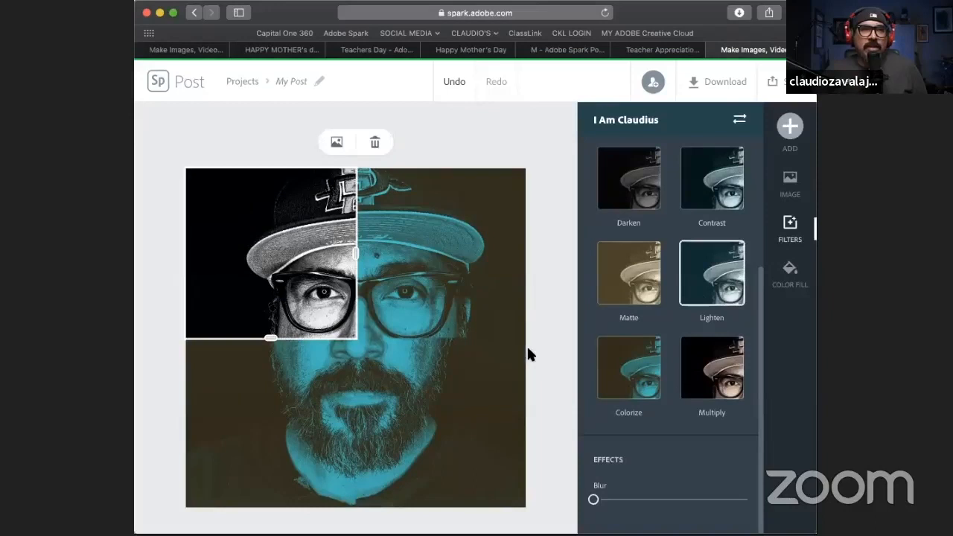
left_click(547, 357)
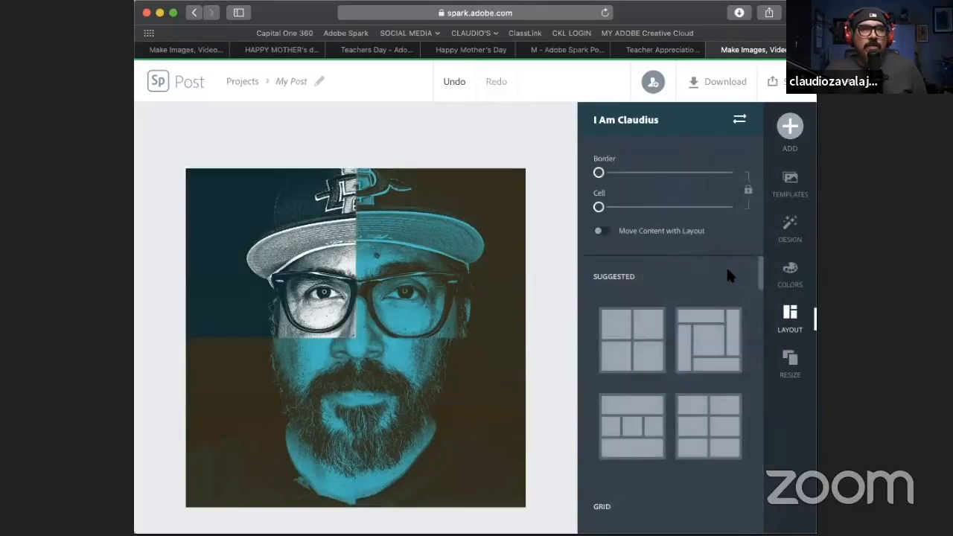
left_click(789, 272)
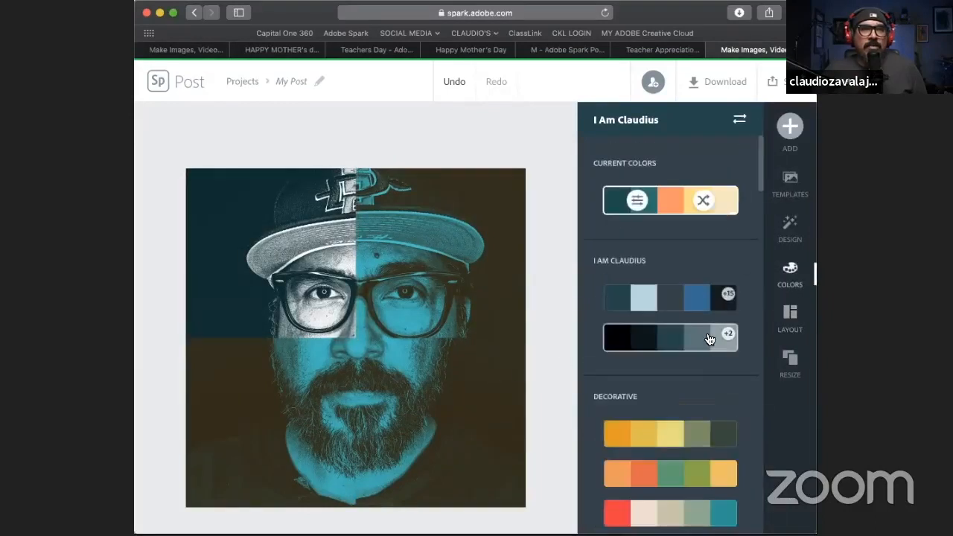
left_click(704, 200)
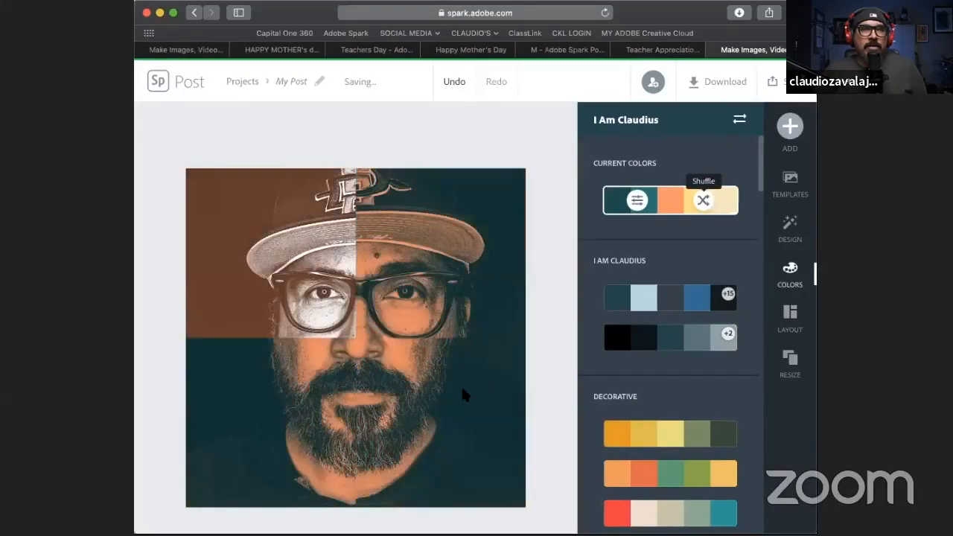
Vary the Colorize filter in the right-hand cells, using cyan tones for the lower portrait and orange on dark teal for the upper one
left_click(462, 389)
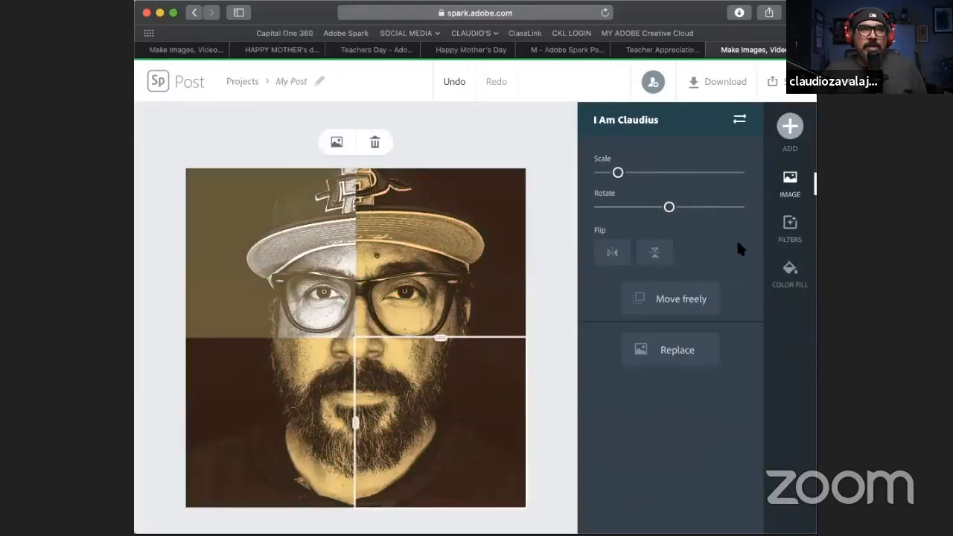
left_click(779, 245)
left_click(626, 465)
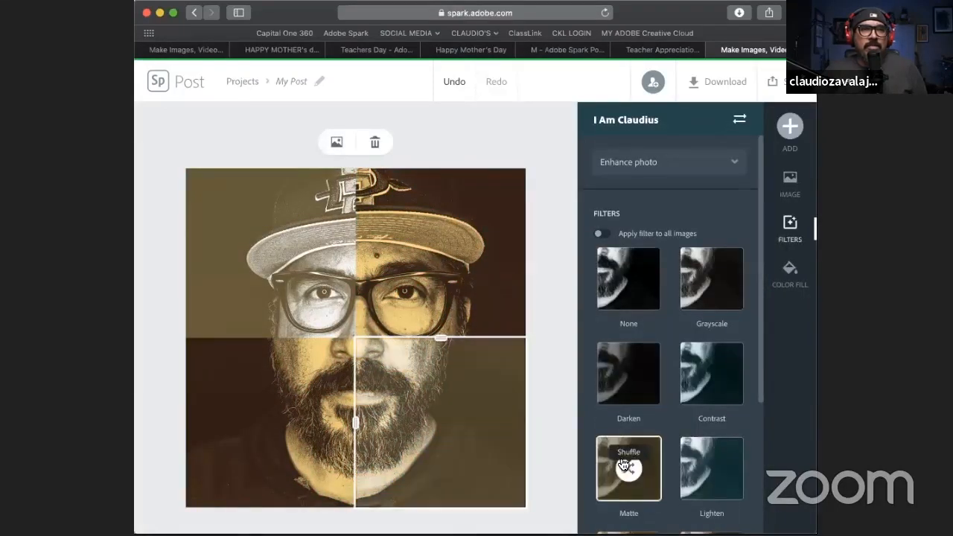
scroll(623, 349, "down", 3)
left_click(625, 349)
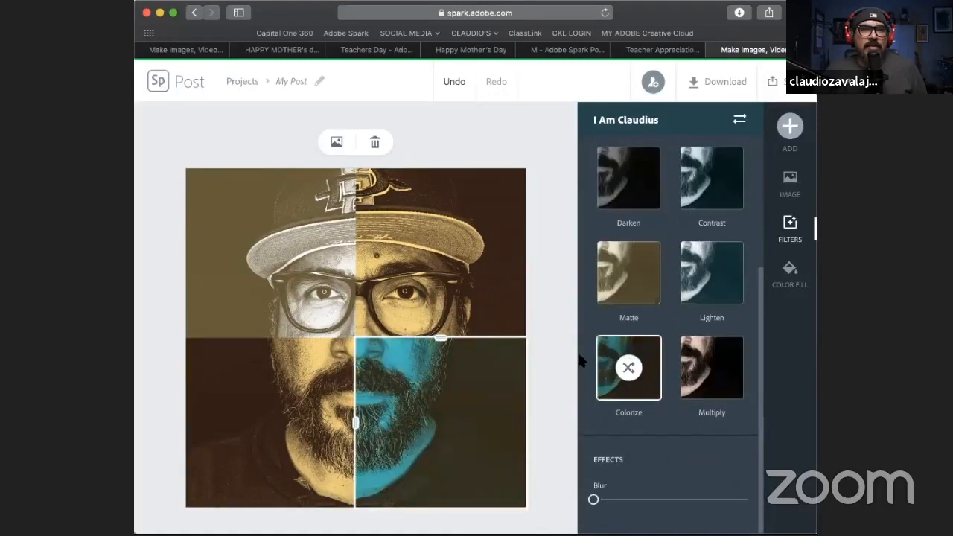
left_click(630, 378)
left_click(287, 432)
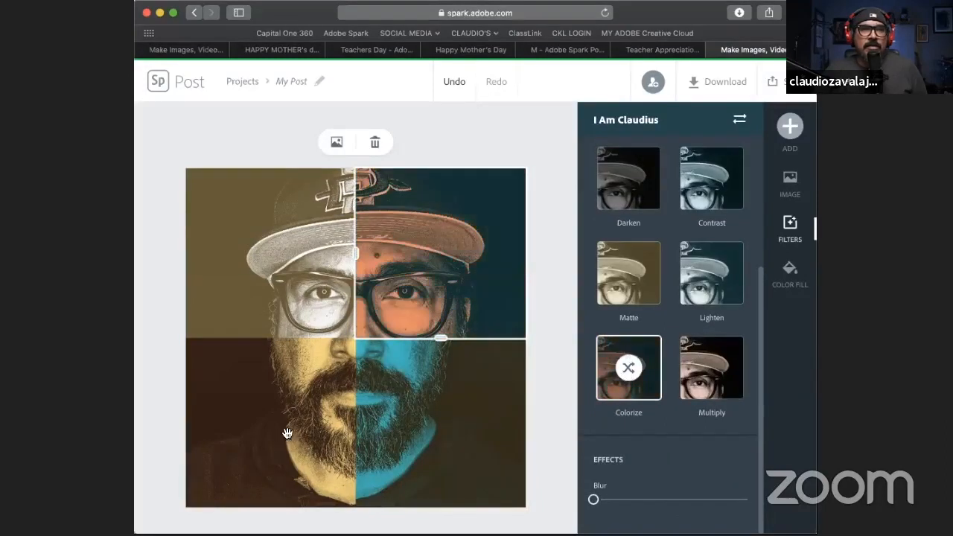
left_click(529, 308)
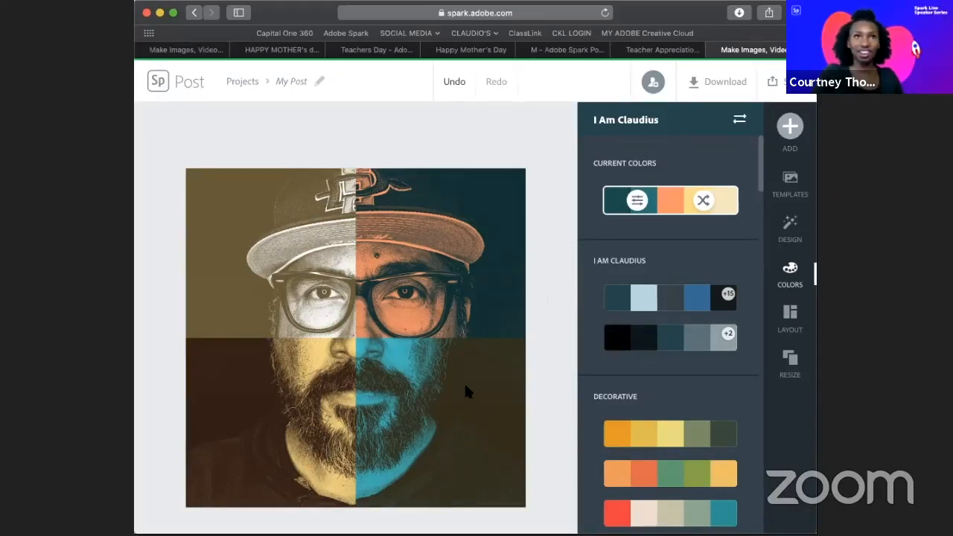
Shift the upper-right portrait inward, then slightly enlarge and reposition the upper-left portrait so the cap brim and glasses line up
left_click_drag(429, 314, 421, 312)
left_click(327, 296)
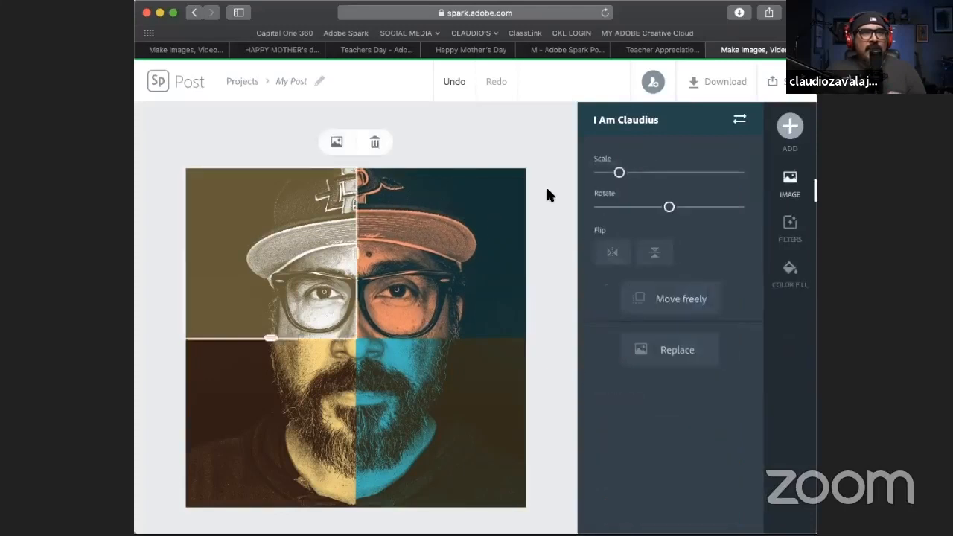
left_click_drag(620, 176, 620, 176)
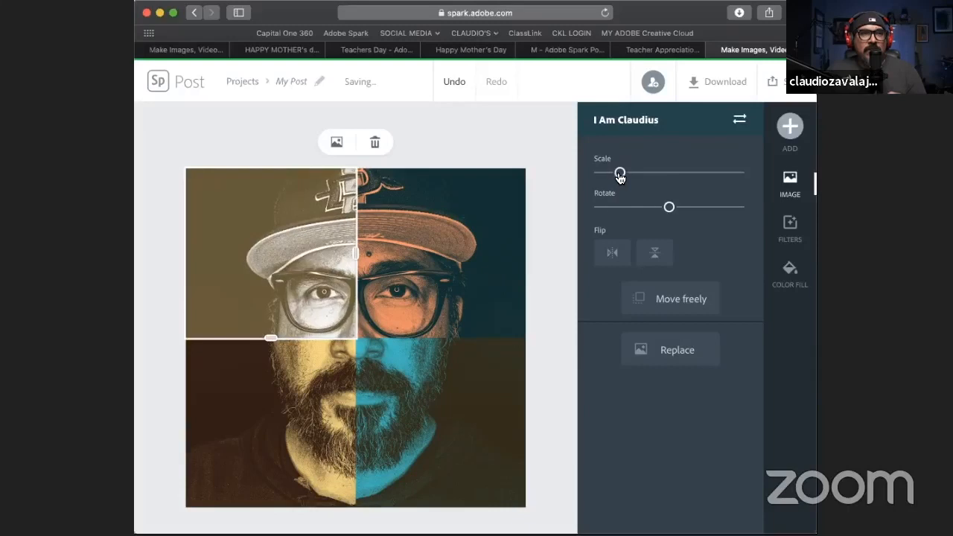
left_click_drag(273, 236, 266, 241)
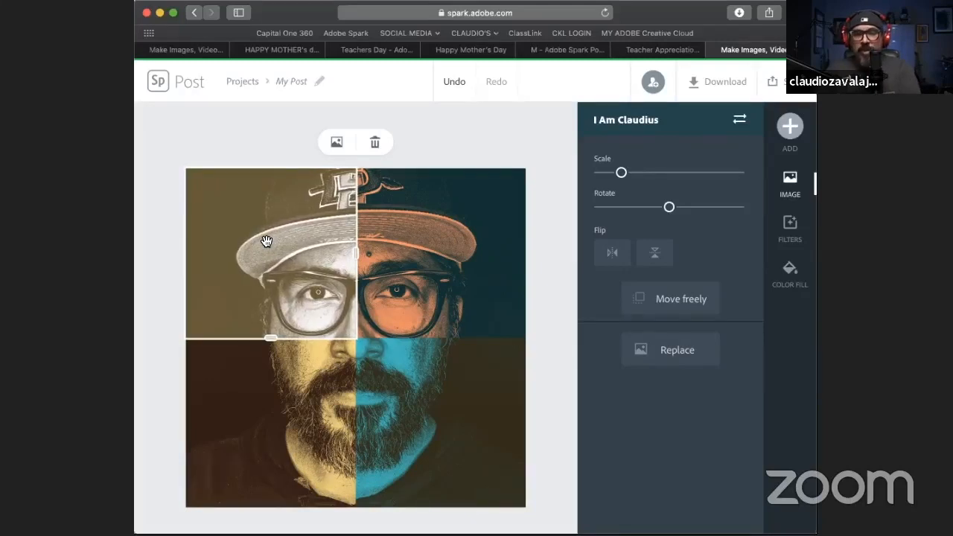
key("Left")
key("Up")
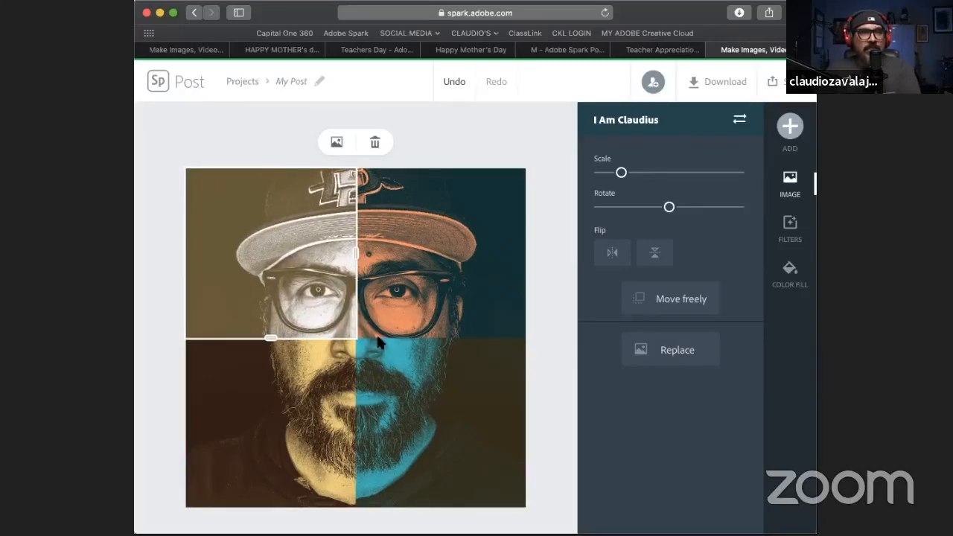
left_click(541, 351)
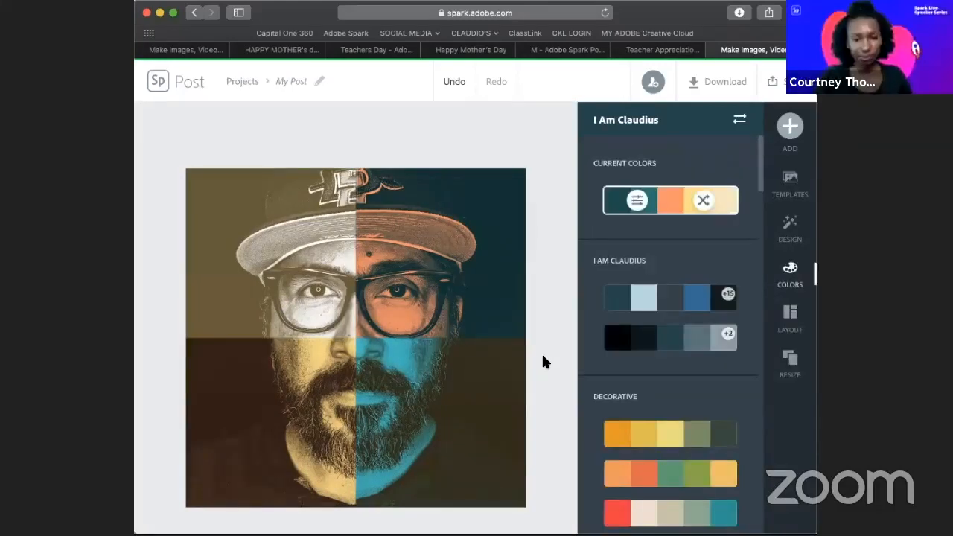